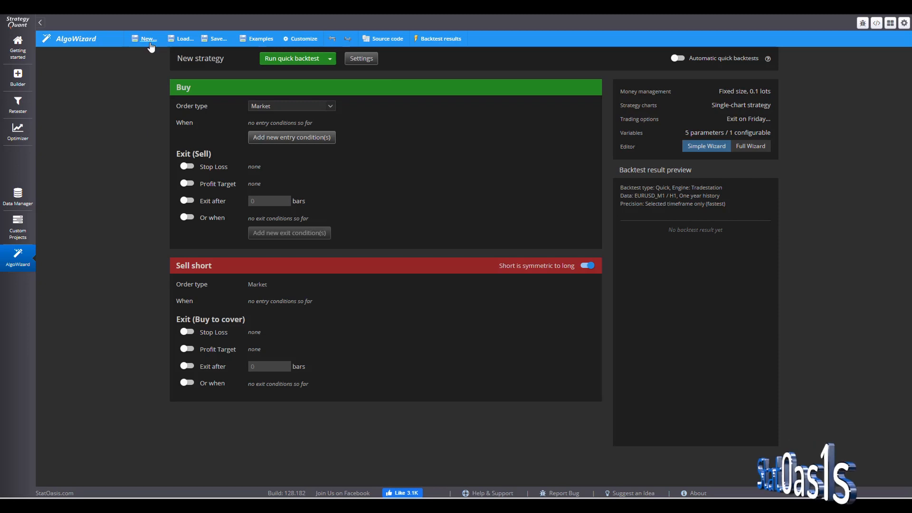
- Start a new strategy using the simple wizard editor
{"action": "left_click", "coordinate": [145, 41]}
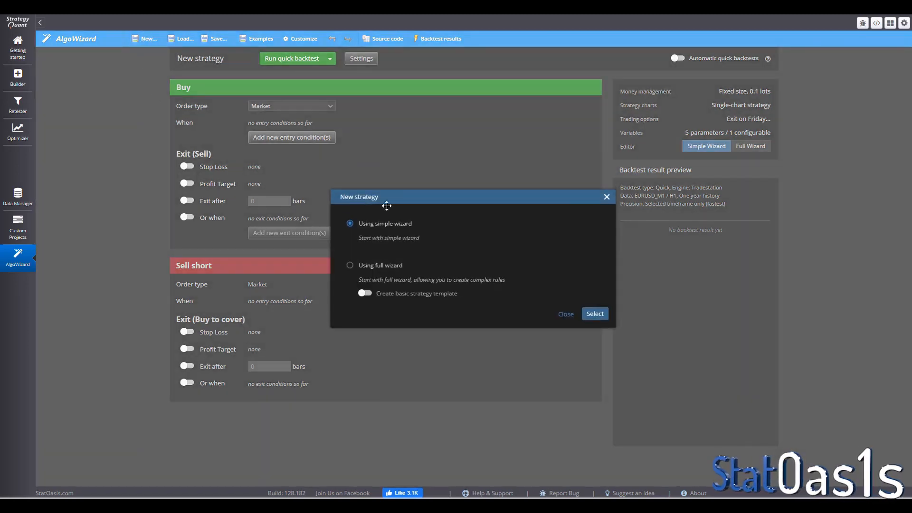
{"action": "left_click", "coordinate": [593, 314]}
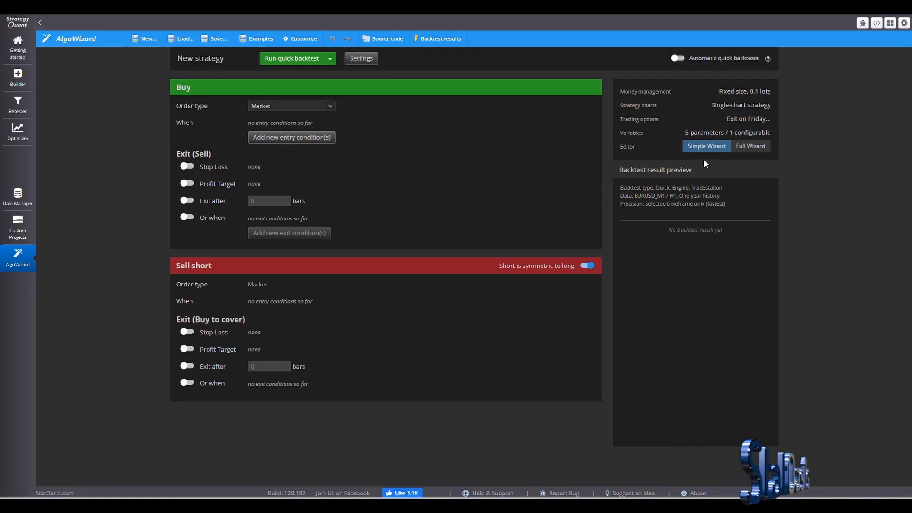
{"action": "left_click", "coordinate": [748, 147]}
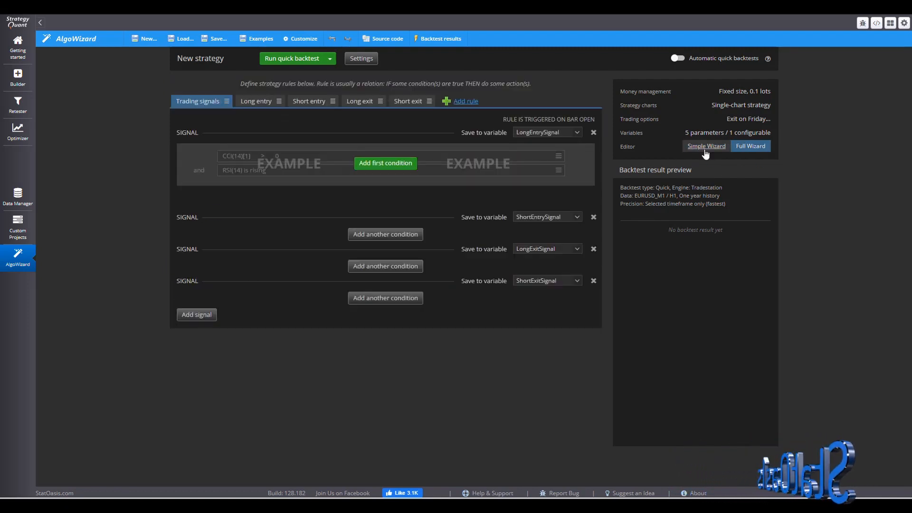
{"action": "left_click", "coordinate": [705, 147]}
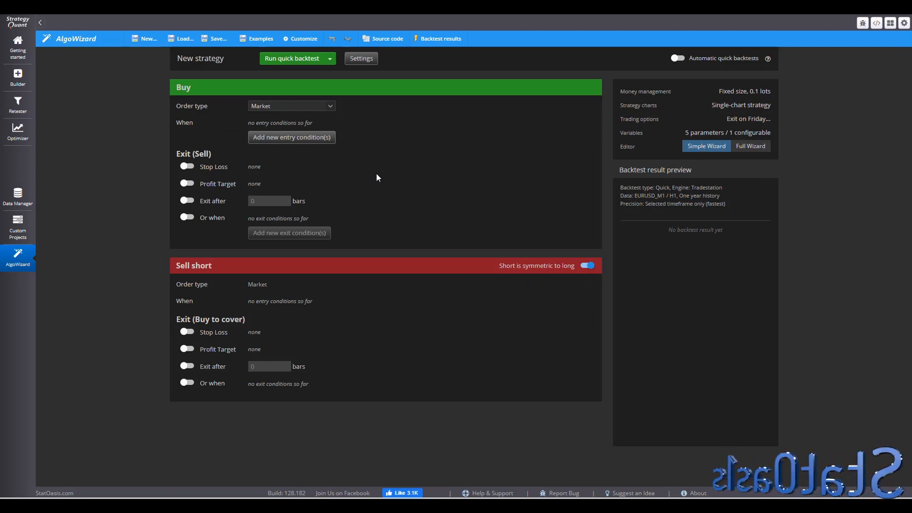
- Open the strategy settings, keep the Tradestation engine and set the backtest symbol to CL_Investing.com
{"action": "left_click", "coordinate": [360, 58]}
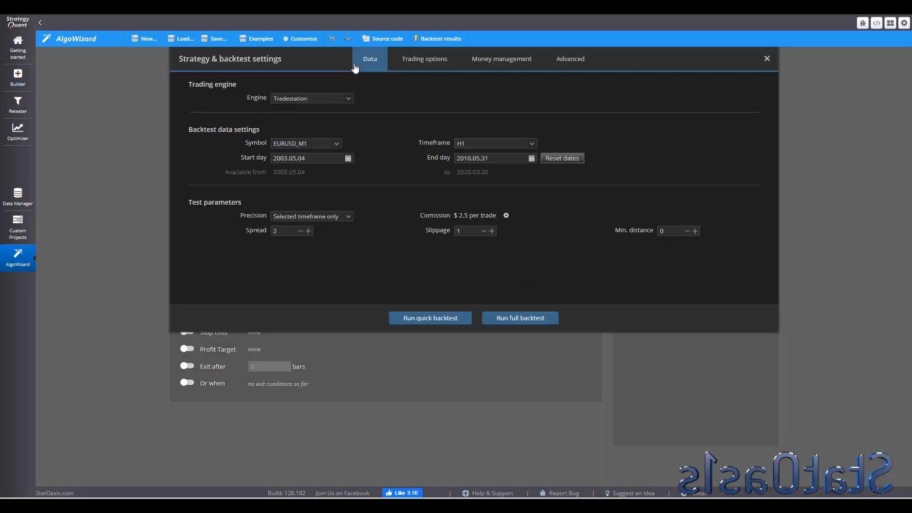
{"action": "left_click", "coordinate": [343, 102]}
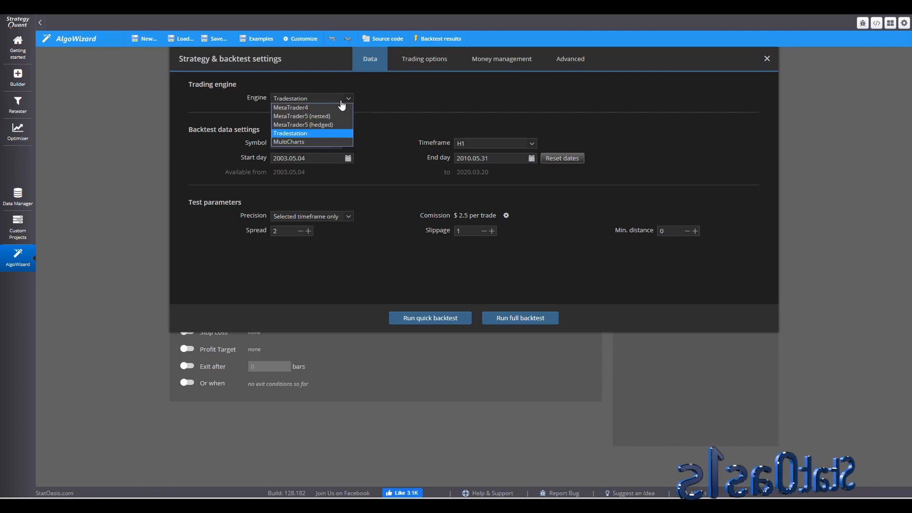
{"action": "left_click", "coordinate": [305, 133]}
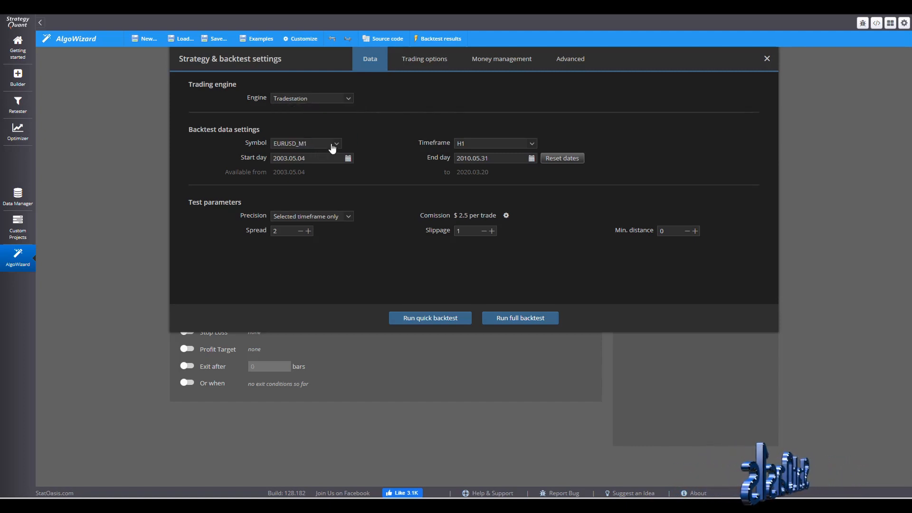
{"action": "left_click", "coordinate": [332, 143]}
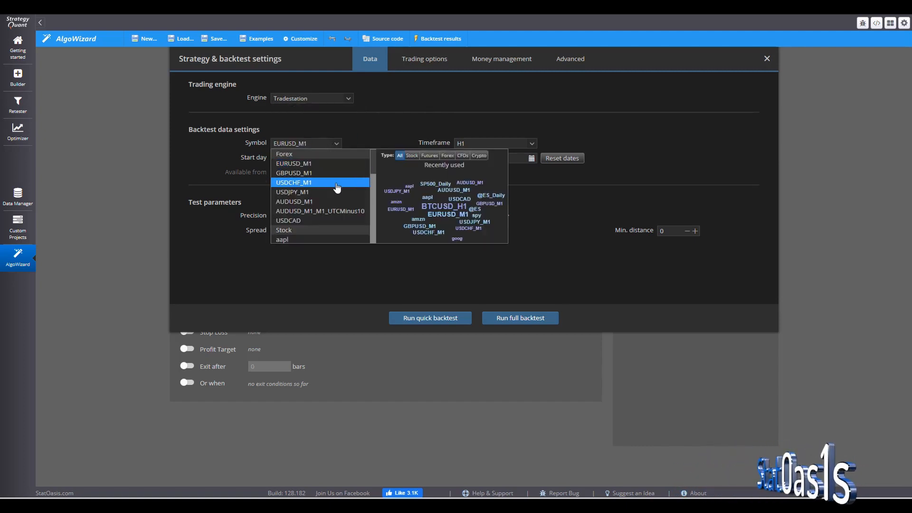
{"action": "left_click_drag", "start_coordinate": [373, 163], "coordinate": [374, 242]}
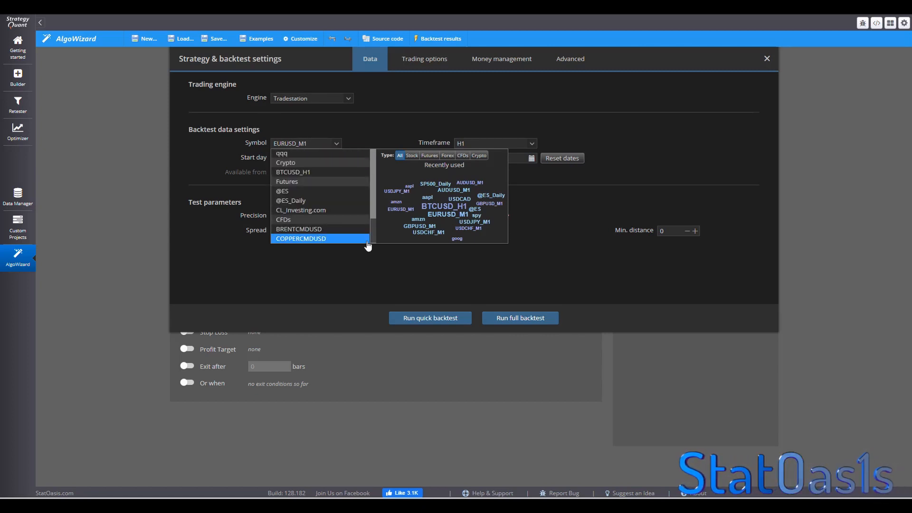
{"action": "left_click", "coordinate": [301, 211]}
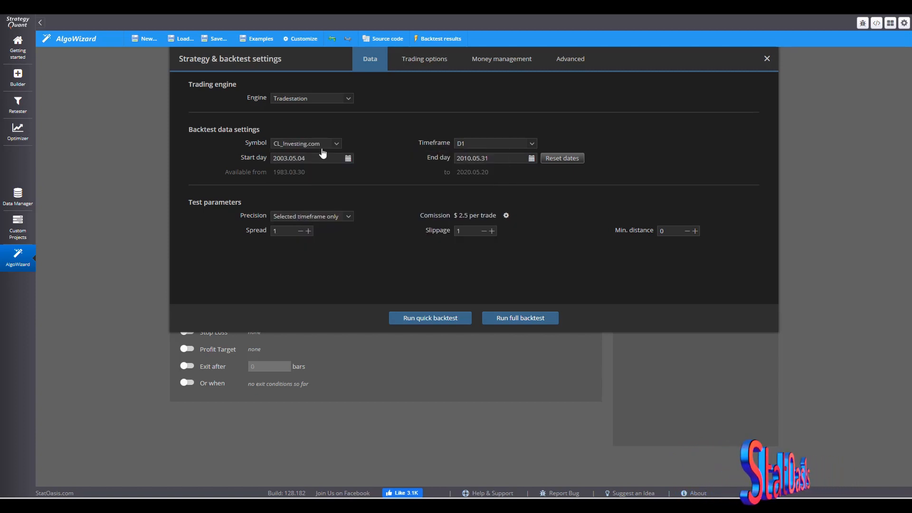
- Reset the backtest dates and set the end day to 2010.01.01
{"action": "left_click", "coordinate": [574, 158]}
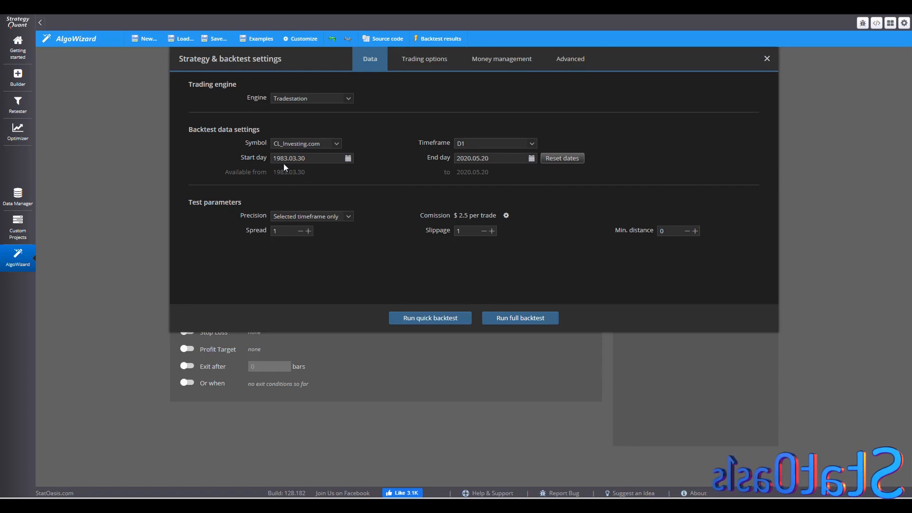
{"action": "left_click", "coordinate": [532, 158]}
{"action": "left_click", "coordinate": [524, 164]}
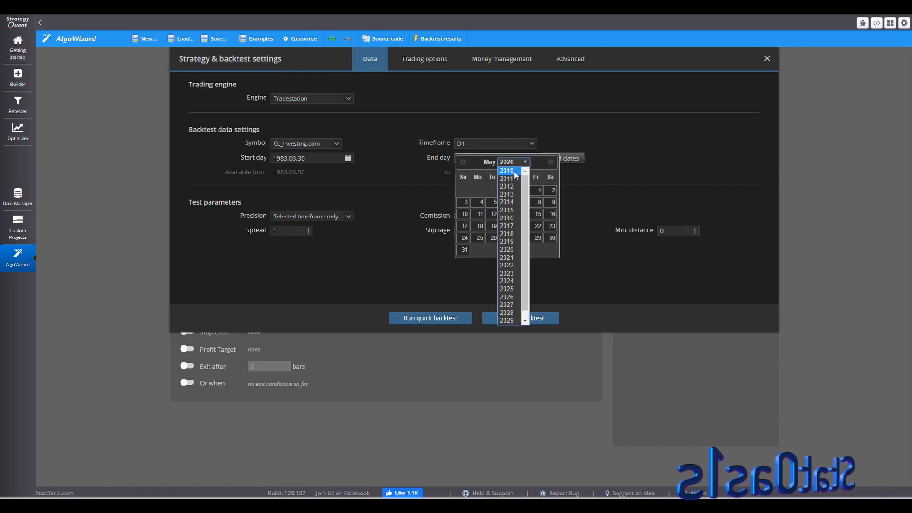
{"action": "left_click", "coordinate": [507, 177]}
{"action": "left_click", "coordinate": [461, 163]}
{"action": "left_click", "coordinate": [460, 163]}
{"action": "left_click", "coordinate": [461, 163]}
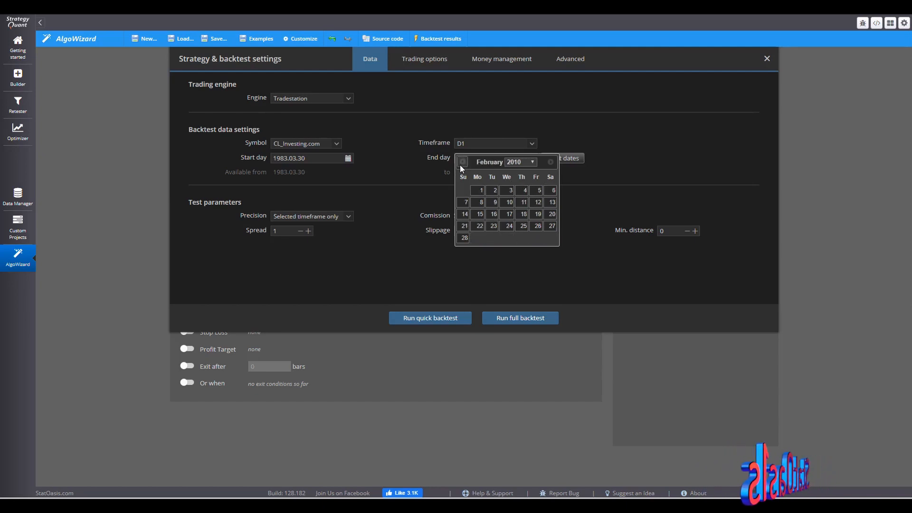
{"action": "left_click", "coordinate": [461, 163]}
{"action": "left_click", "coordinate": [537, 190]}
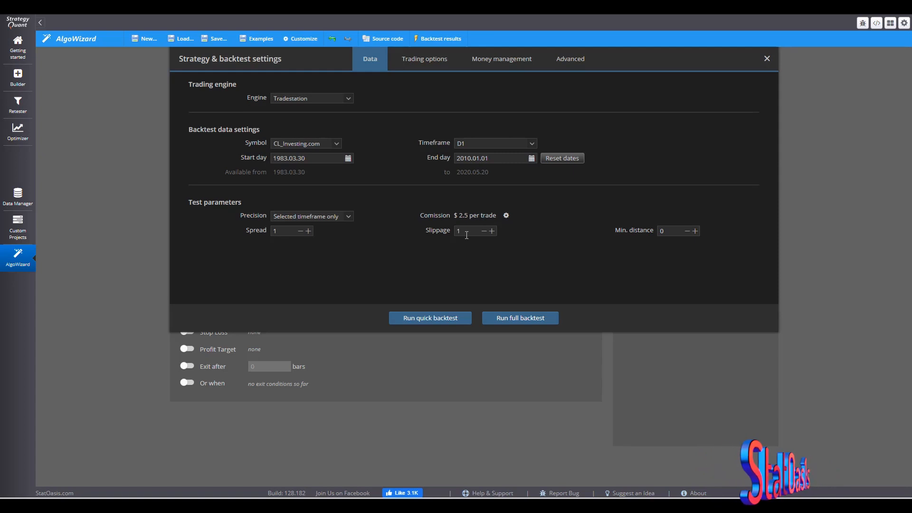
- Set the fixed money-management order size to 1 and close the settings
{"action": "left_click", "coordinate": [423, 64]}
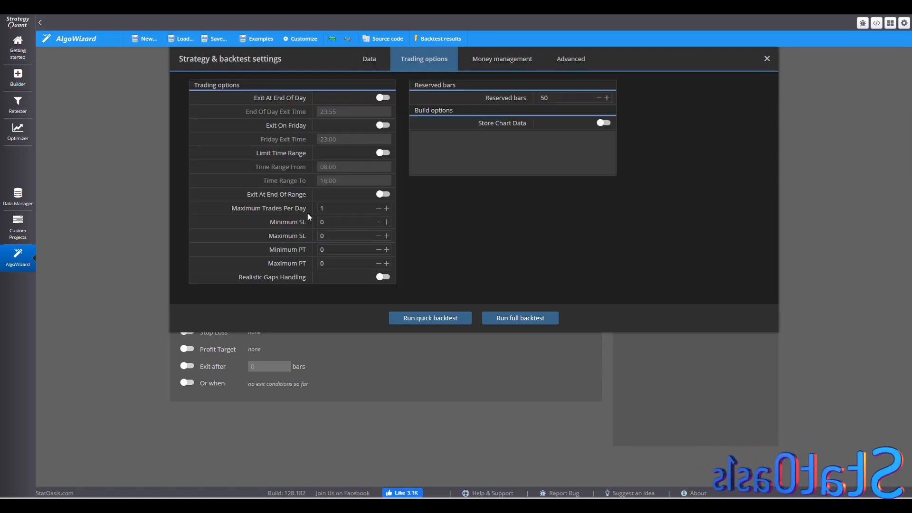
{"action": "left_click", "coordinate": [495, 60]}
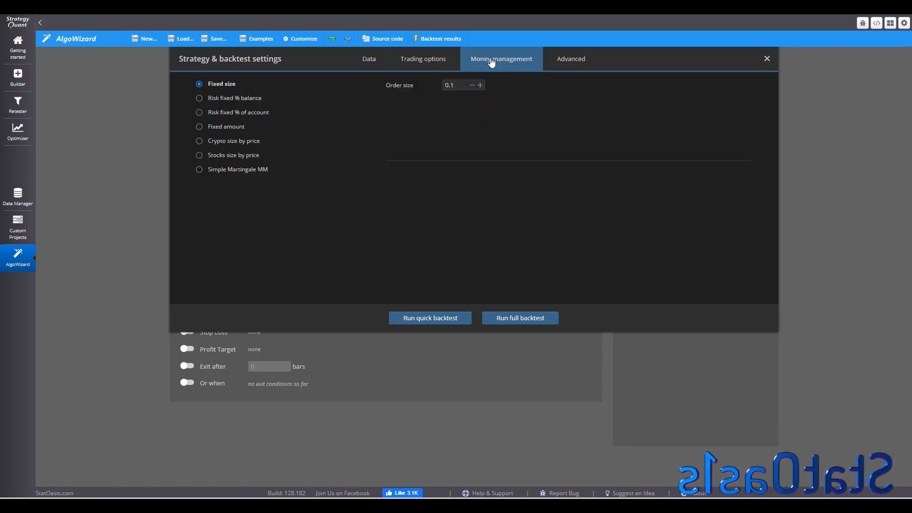
{"action": "left_click", "coordinate": [450, 86]}
{"action": "type", "text": "1"}
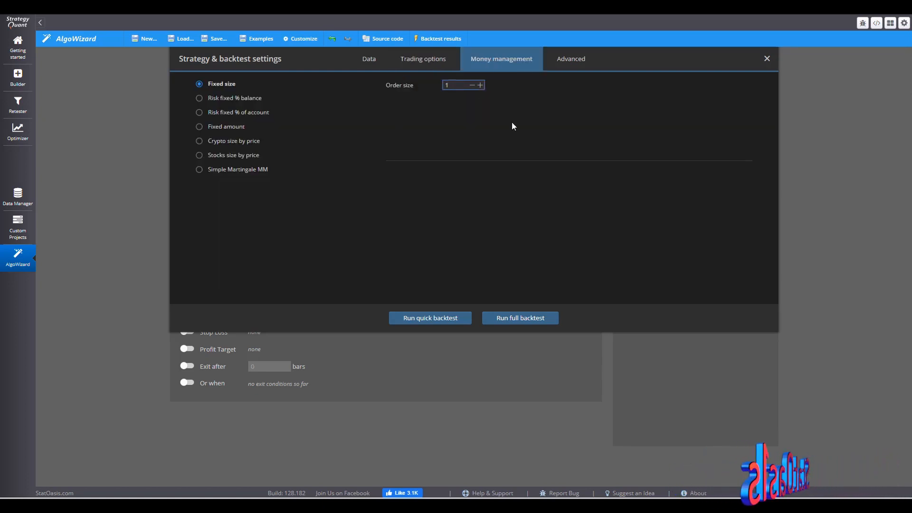
{"action": "left_click", "coordinate": [766, 60]}
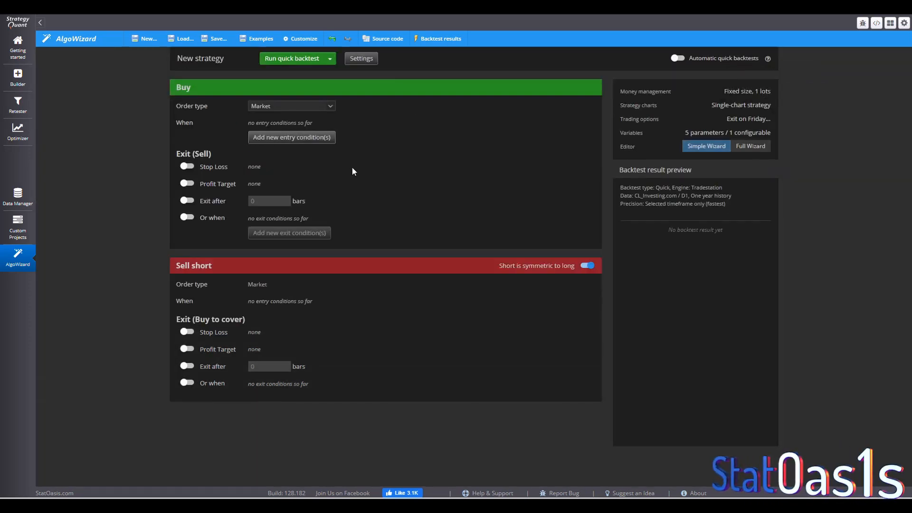
- Add a Buy entry condition where Close[0] is greater than Close[3]
{"action": "left_click", "coordinate": [286, 138]}
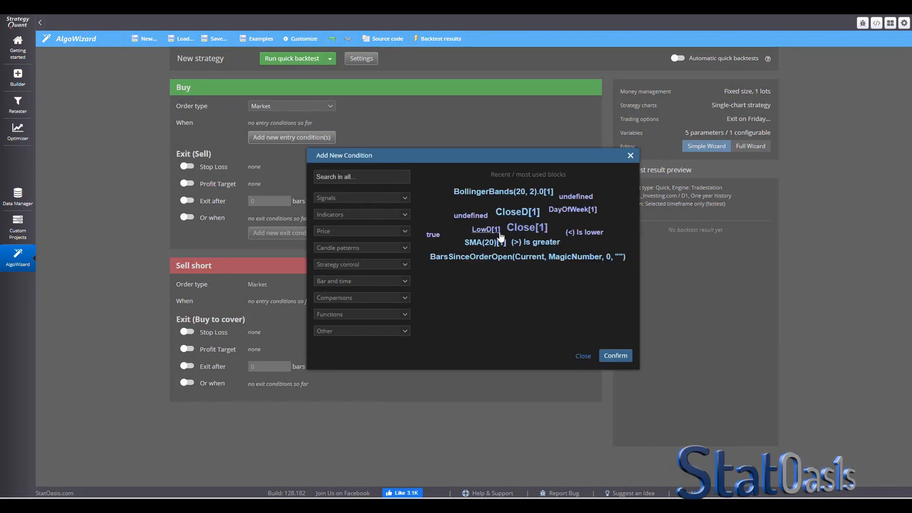
{"action": "left_click", "coordinate": [513, 229]}
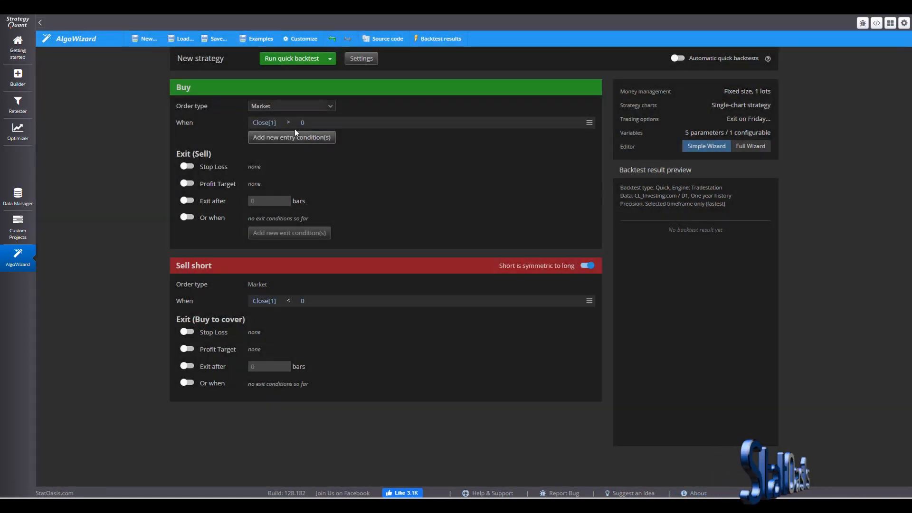
{"action": "left_click", "coordinate": [303, 123]}
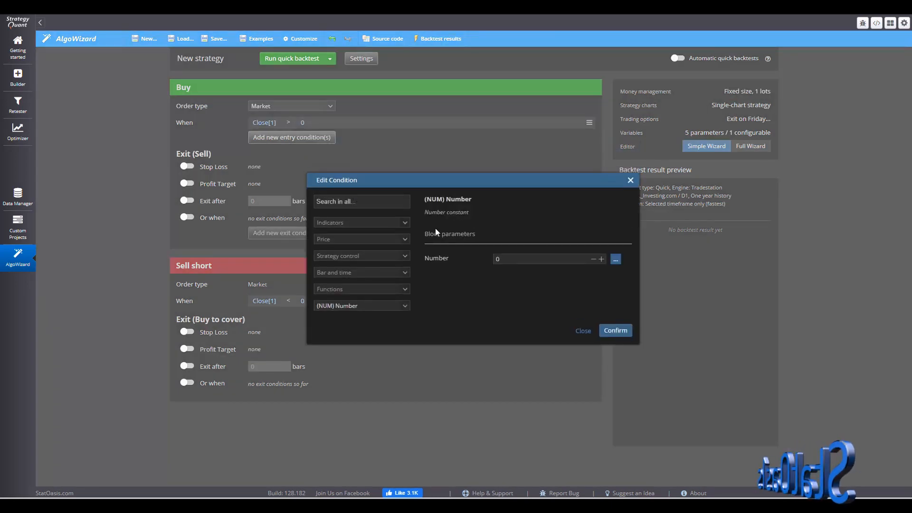
{"action": "left_click", "coordinate": [355, 201]}
{"action": "type", "text": "clos"}
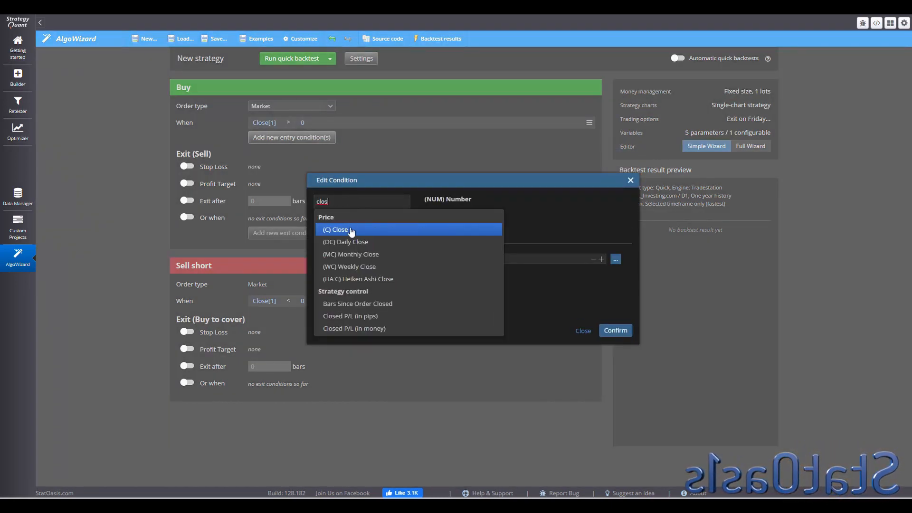
{"action": "left_click", "coordinate": [352, 230]}
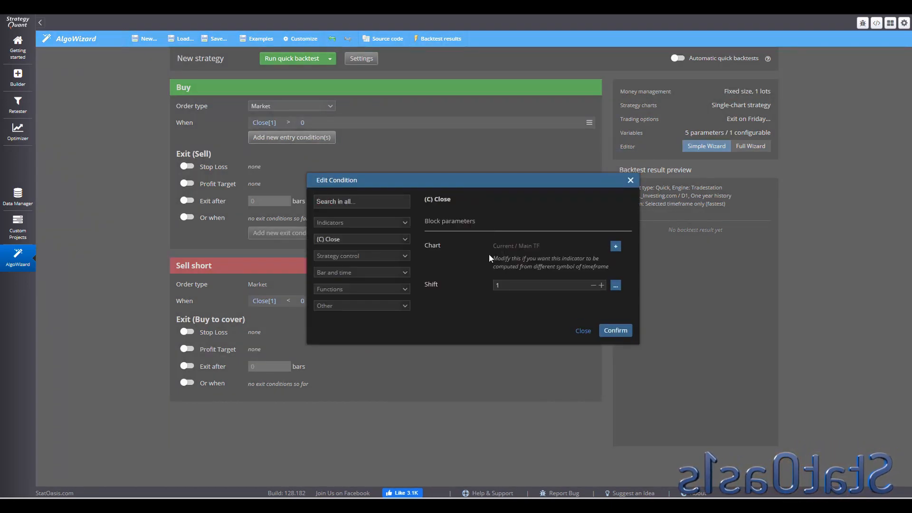
{"action": "left_click", "coordinate": [601, 286]}
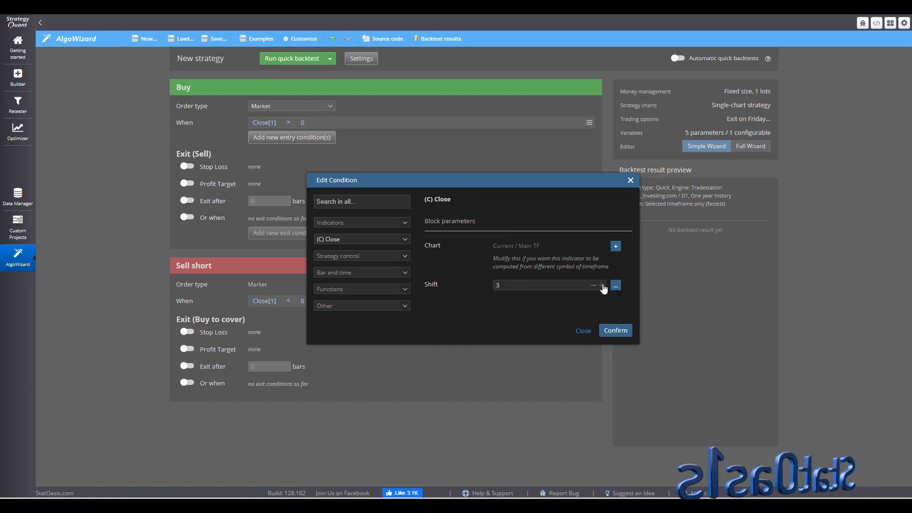
{"action": "left_click", "coordinate": [602, 286]}
{"action": "left_click", "coordinate": [616, 331]}
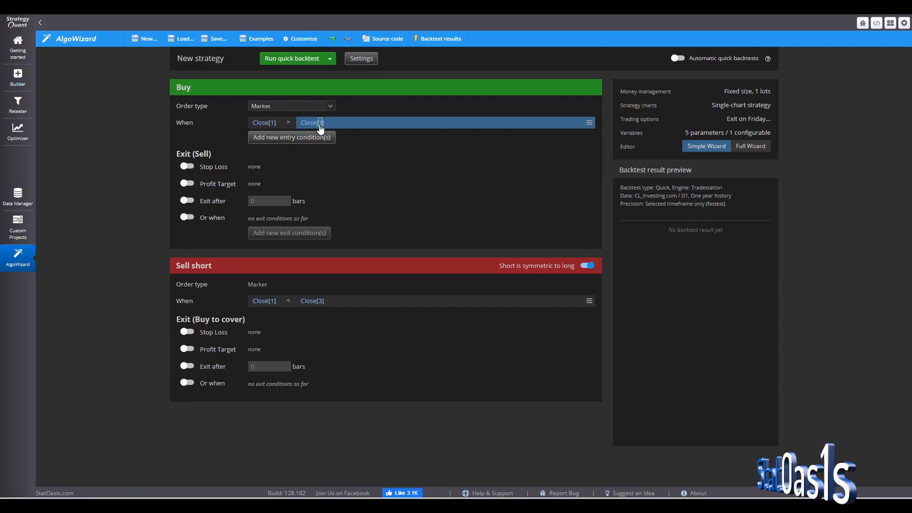
{"action": "left_click", "coordinate": [272, 124]}
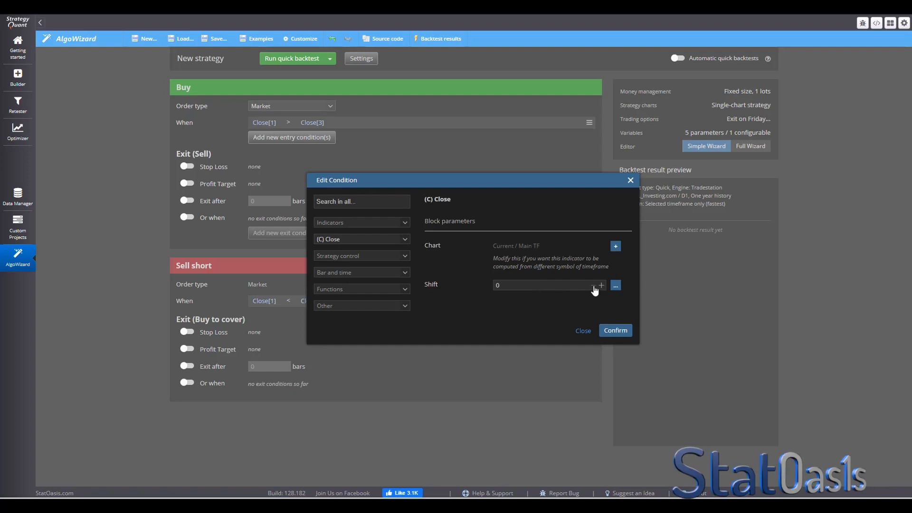
{"action": "left_click", "coordinate": [616, 330]}
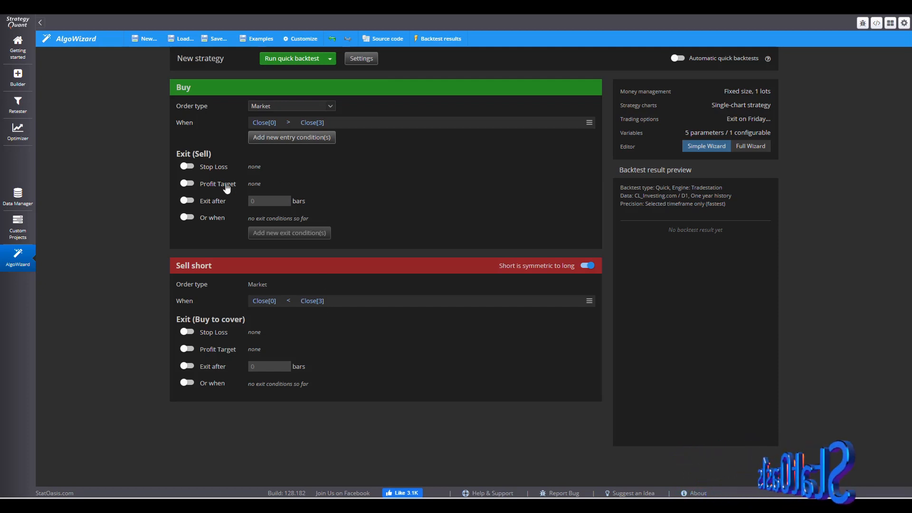
- Set the long exits to exit after 5 bars and an ATR-based profit target of 1 × ATR(20)
{"action": "left_click", "coordinate": [209, 197]}
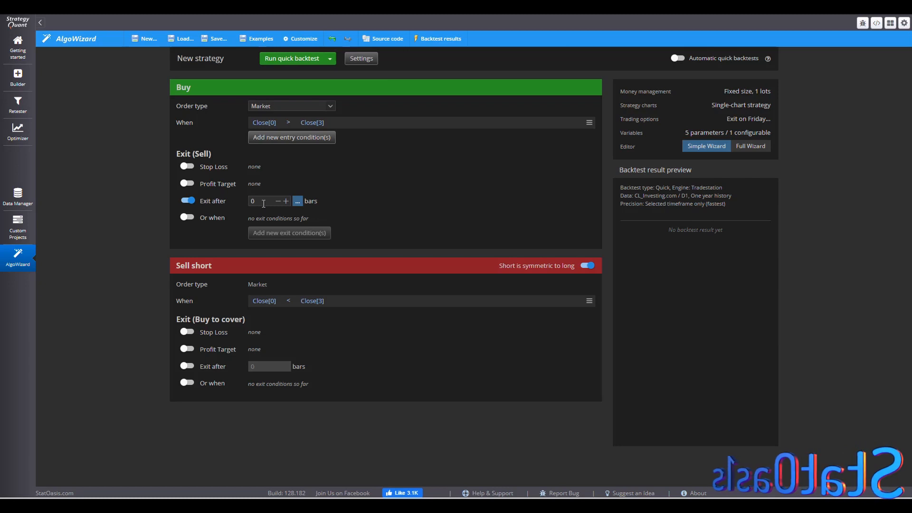
{"action": "type", "text": "5"}
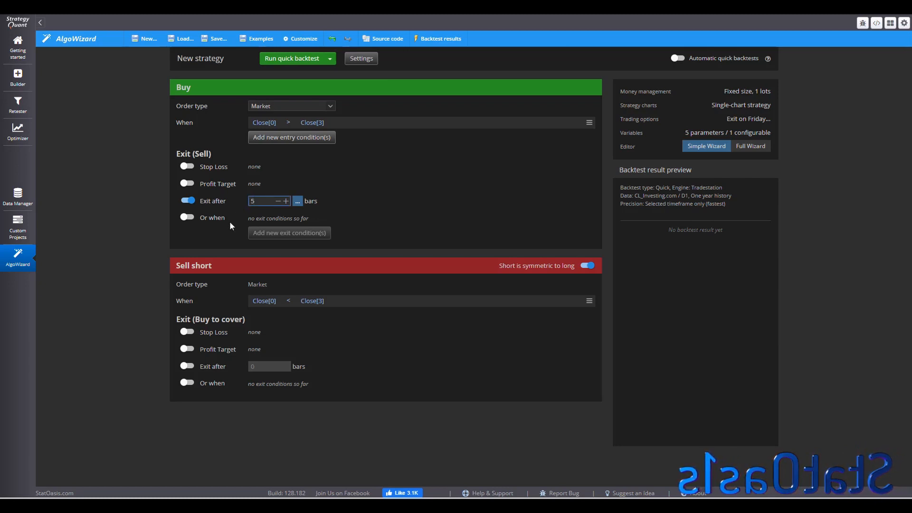
{"action": "left_click", "coordinate": [213, 188]}
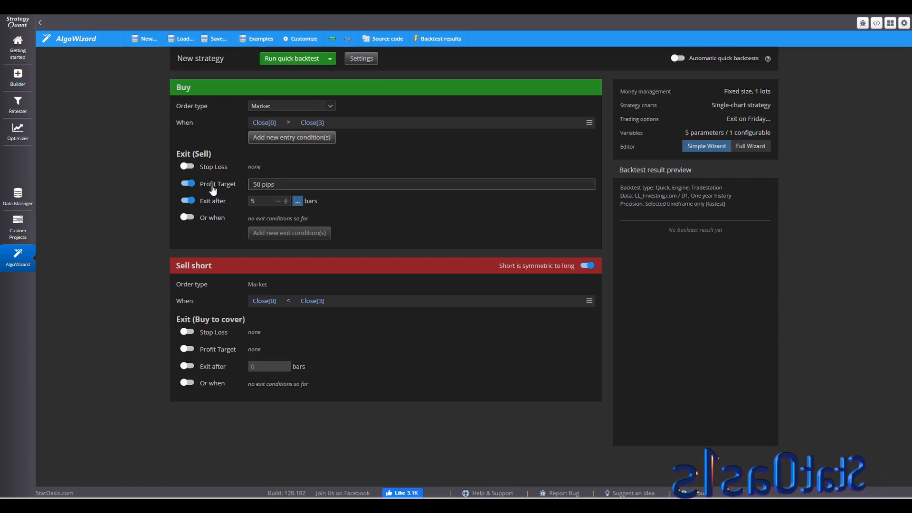
{"action": "left_click", "coordinate": [292, 184]}
{"action": "left_click", "coordinate": [393, 272]}
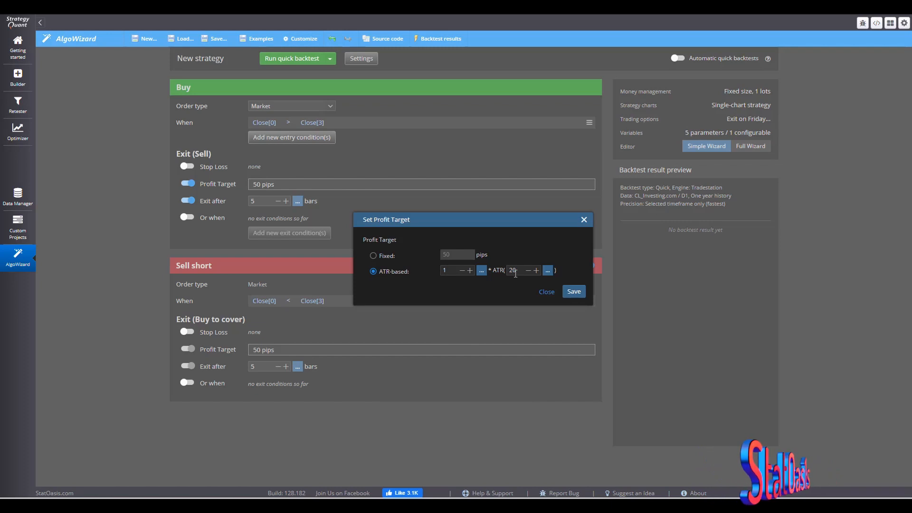
{"action": "left_click", "coordinate": [569, 291]}
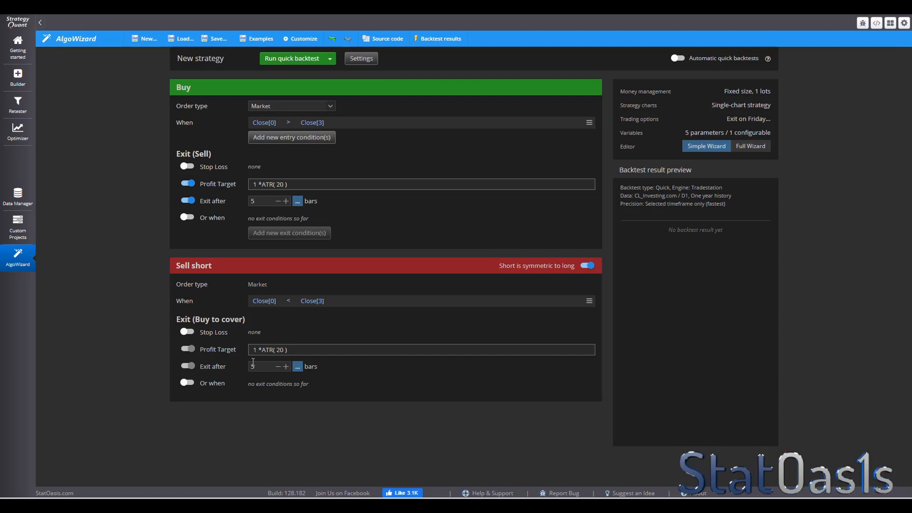
- Run a full backtest of the strategy
{"action": "left_click", "coordinate": [329, 59]}
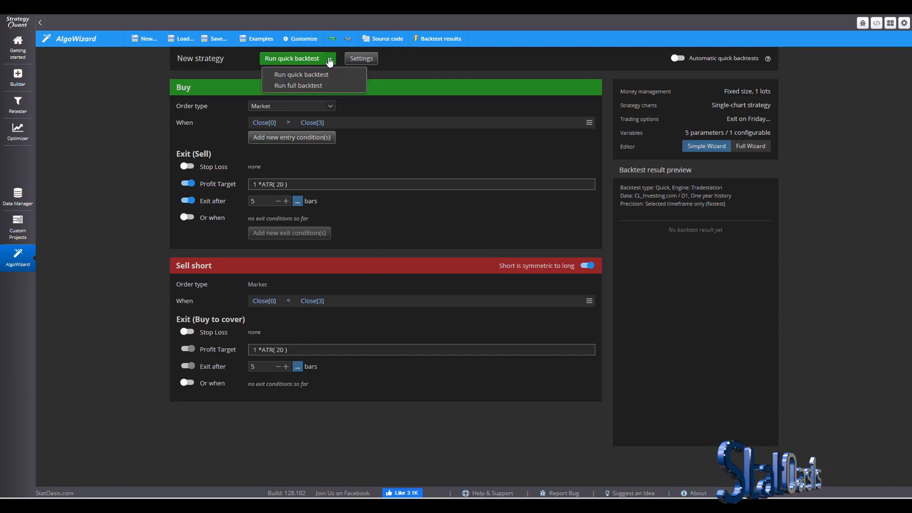
{"action": "left_click", "coordinate": [323, 86]}
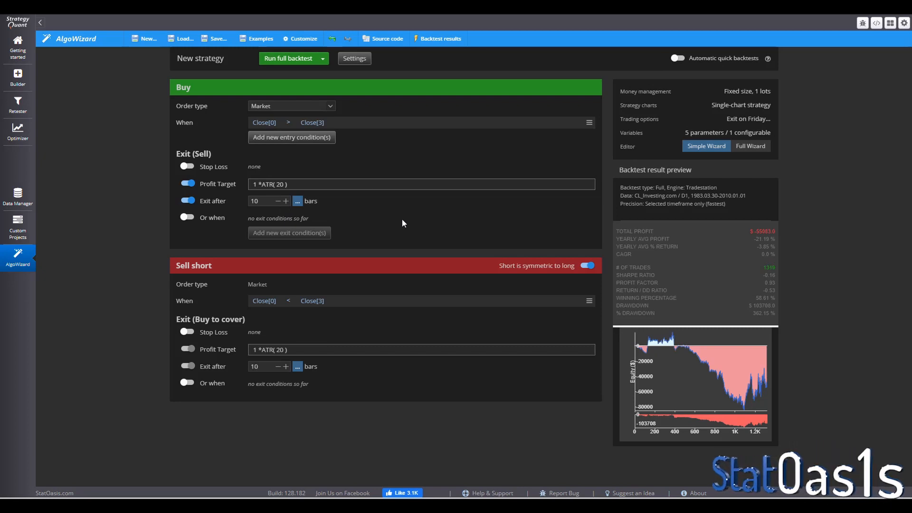
{"action": "left_click", "coordinate": [288, 59]}
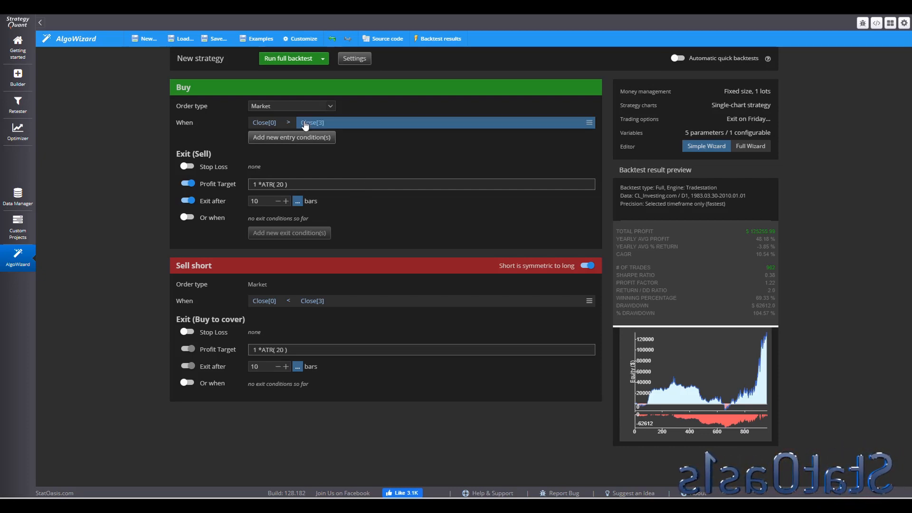
- Change the Buy condition's left side from Close[0] to the High price
{"action": "left_click", "coordinate": [269, 137]}
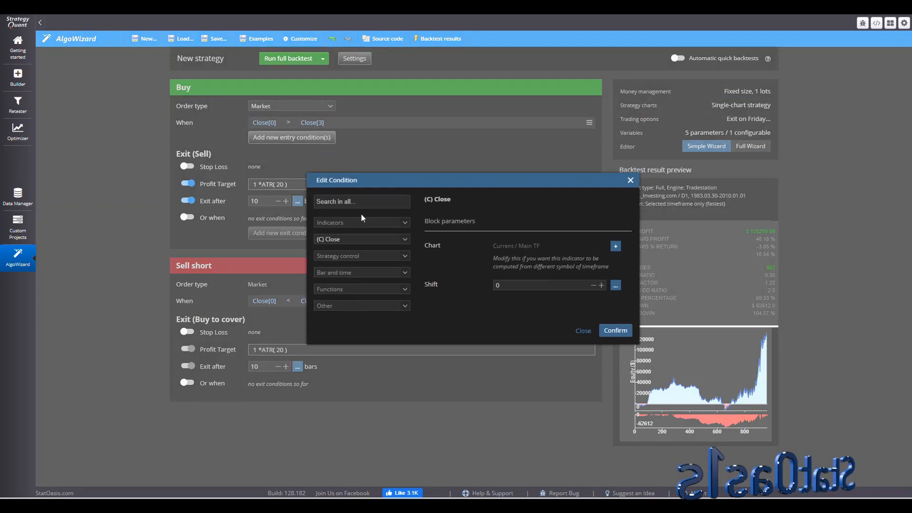
{"action": "left_click", "coordinate": [352, 241]}
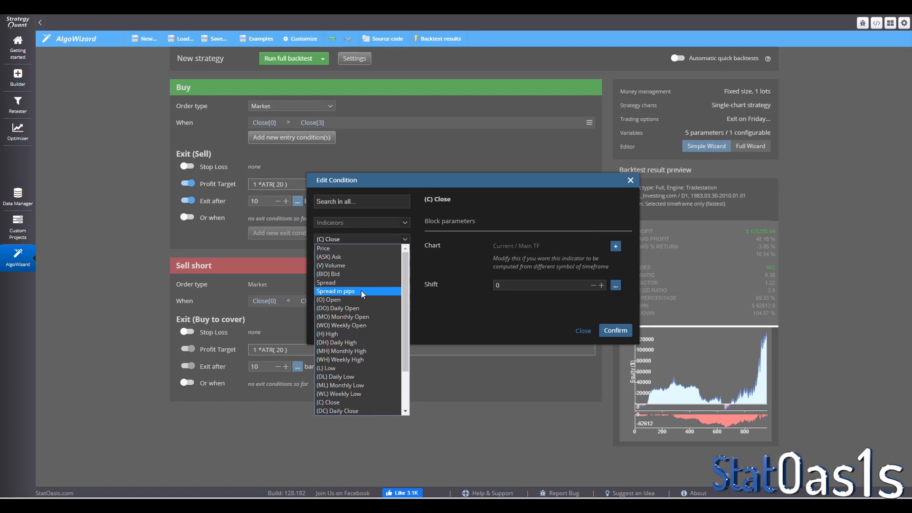
{"action": "left_click", "coordinate": [352, 334]}
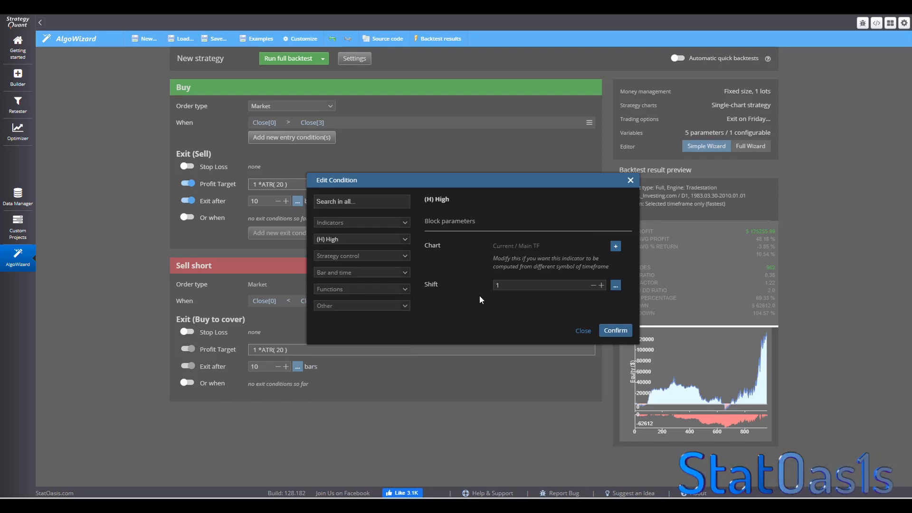
{"action": "left_click", "coordinate": [615, 331]}
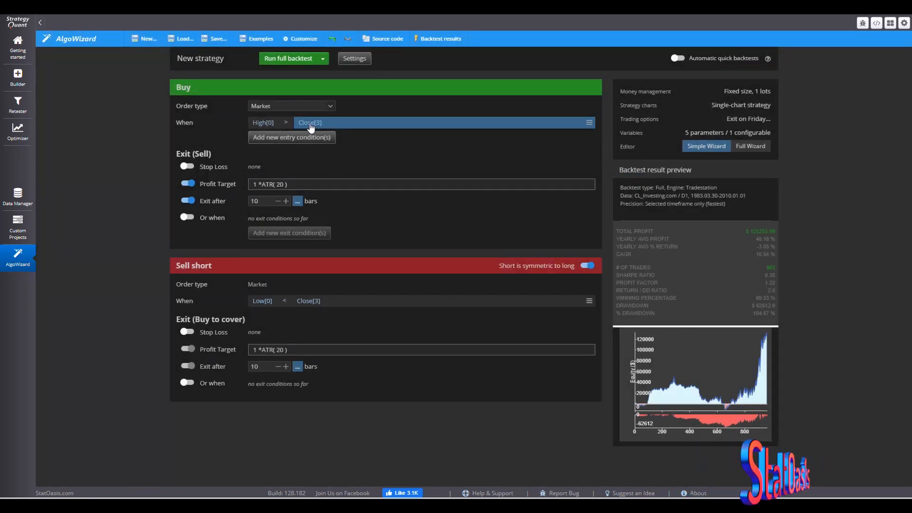
- Replace Close[3] in the Buy condition with Highest of Close over period 5, shift 1, and run a full backtest
{"action": "left_click", "coordinate": [310, 125]}
{"action": "left_click", "coordinate": [365, 200]}
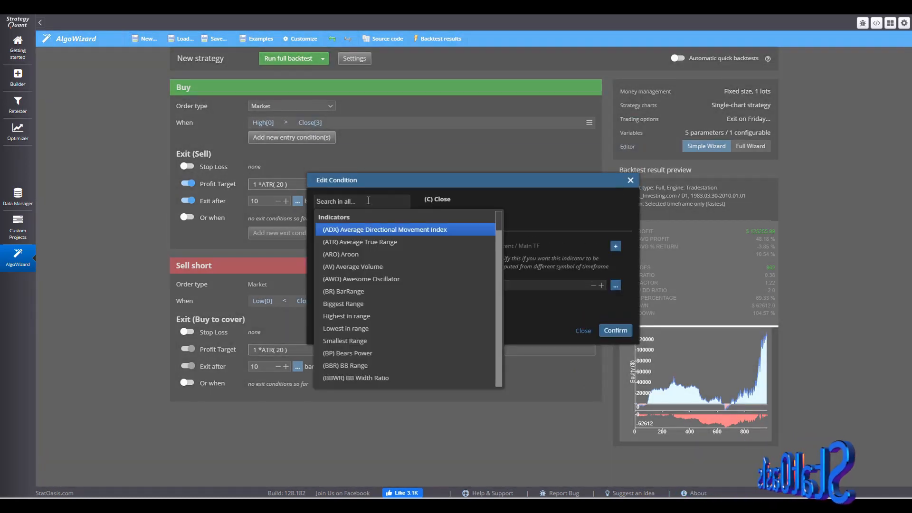
{"action": "type", "text": "highe"}
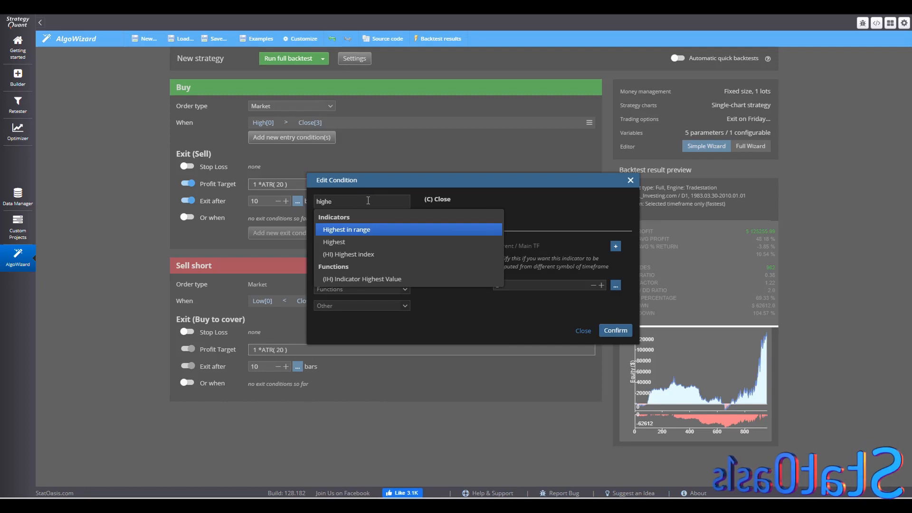
{"action": "left_click", "coordinate": [337, 242]}
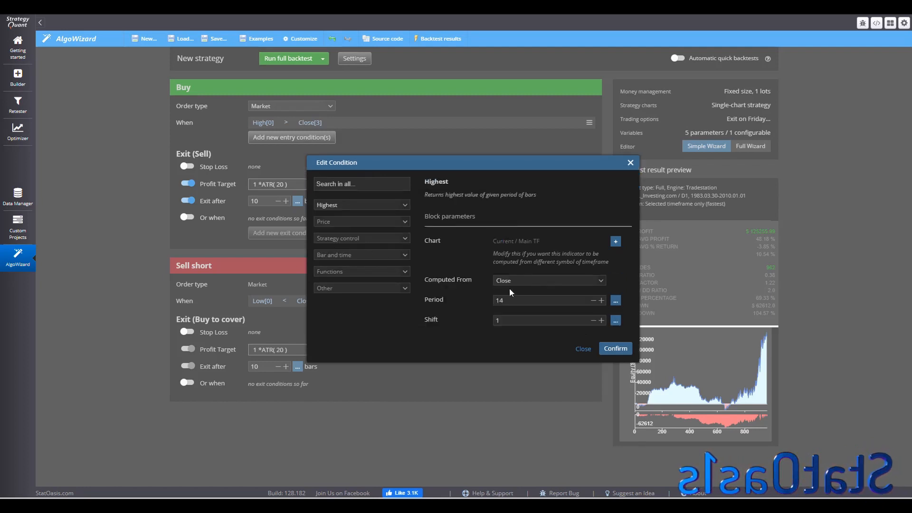
{"action": "left_click_drag", "start_coordinate": [516, 298], "coordinate": [480, 301]}
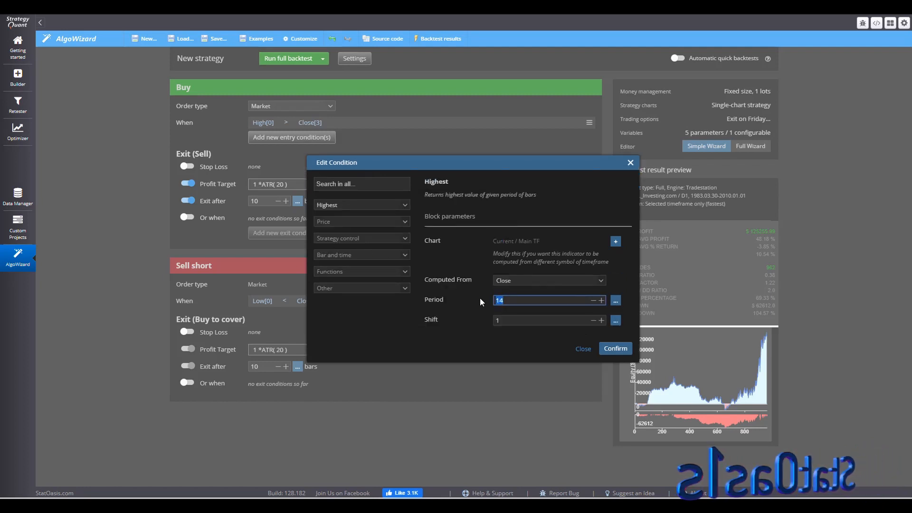
{"action": "type", "text": "5"}
{"action": "left_click", "coordinate": [615, 348]}
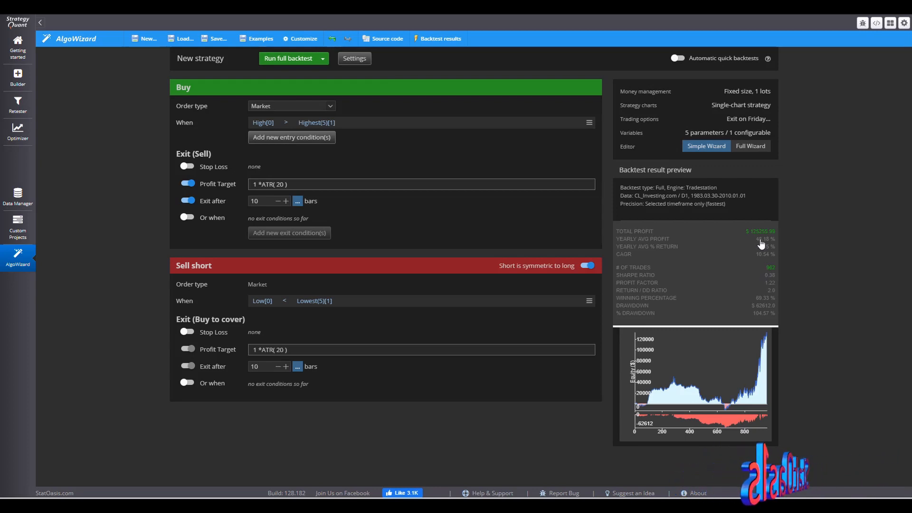
{"action": "left_click", "coordinate": [287, 61]}
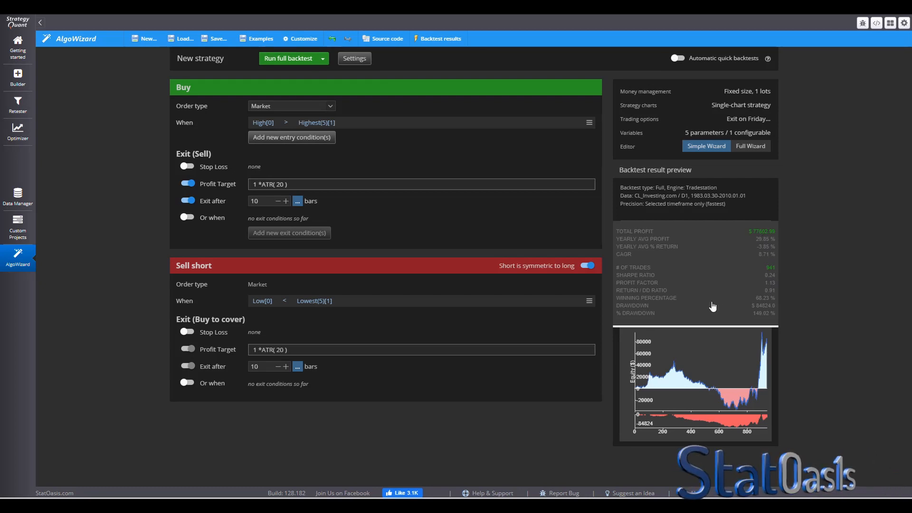
- Set the long profit target to 2 × ATR(20) and rerun the full backtest
{"action": "left_click", "coordinate": [312, 186]}
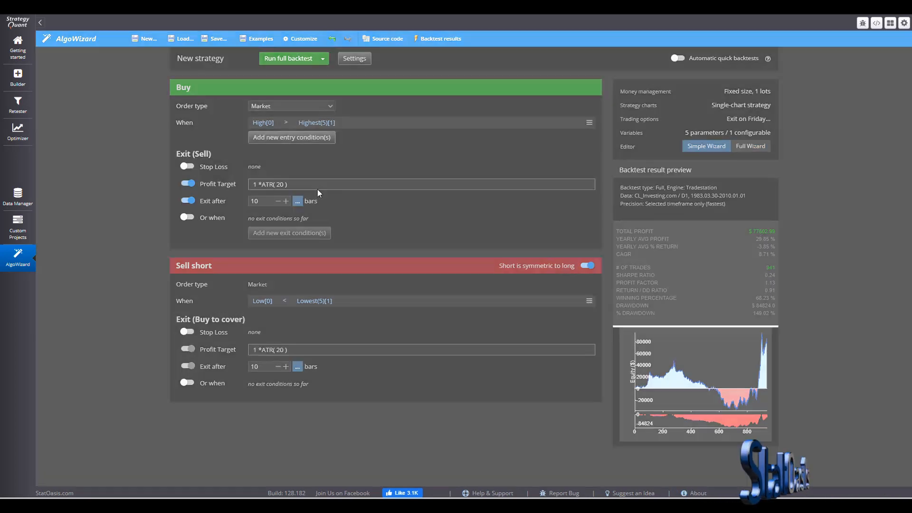
{"action": "double_click", "coordinate": [453, 271]}
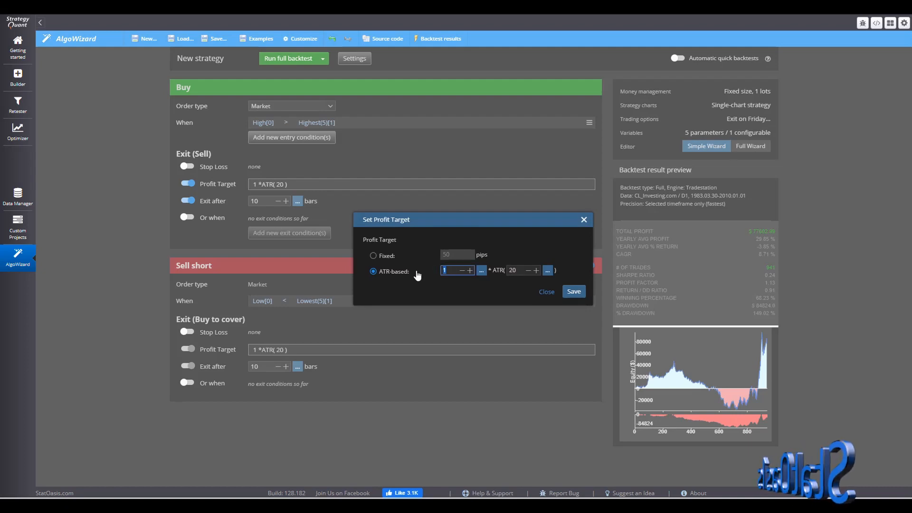
{"action": "left_click", "coordinate": [575, 292]}
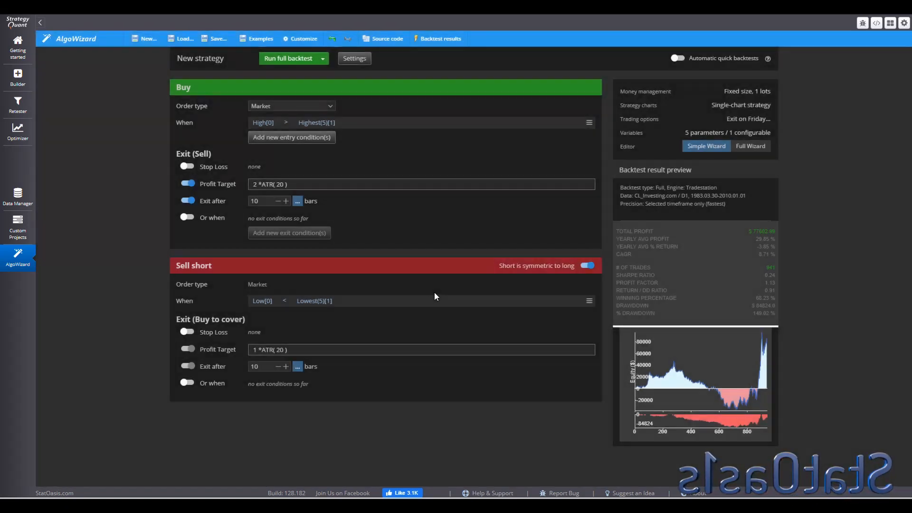
{"action": "left_click", "coordinate": [288, 59]}
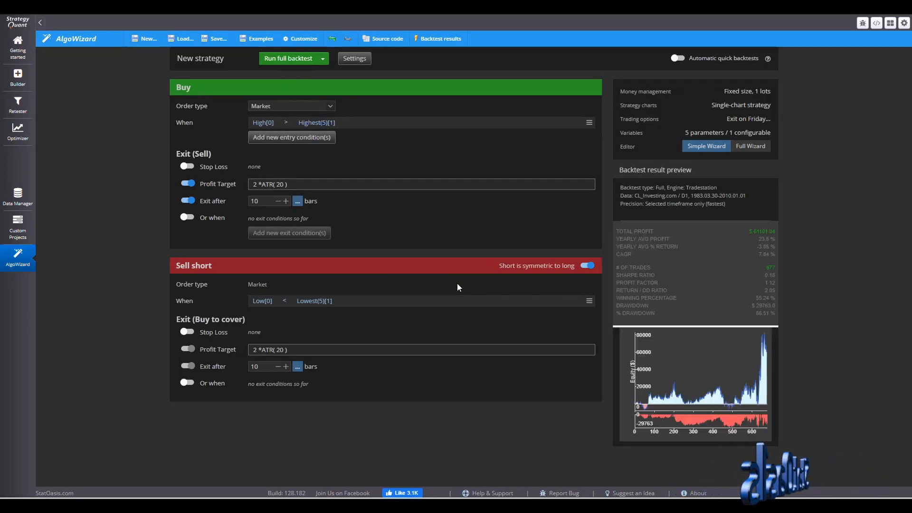
- Set the profit target multiplier to 3 × ATR(20) and rerun the full backtest
{"action": "left_click", "coordinate": [307, 185]}
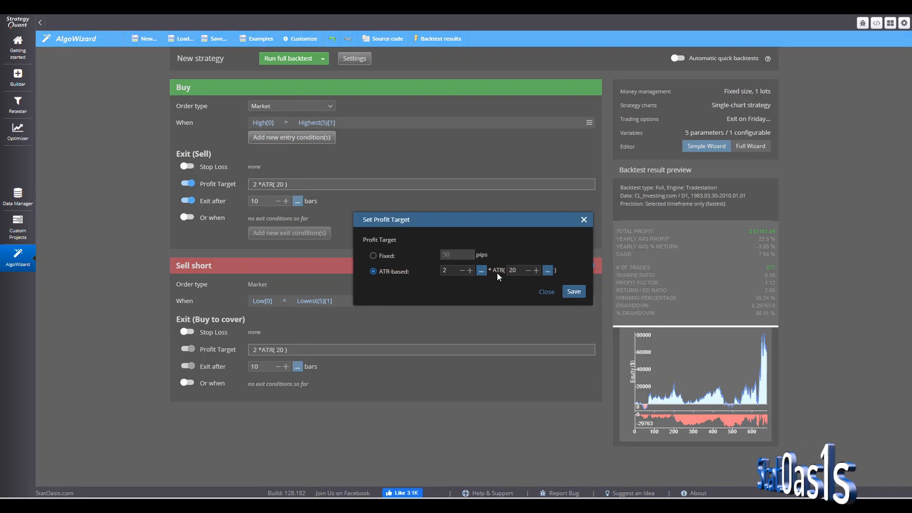
{"action": "left_click_drag", "start_coordinate": [454, 271], "coordinate": [427, 270]}
{"action": "type", "text": "3"}
{"action": "left_click", "coordinate": [573, 293]}
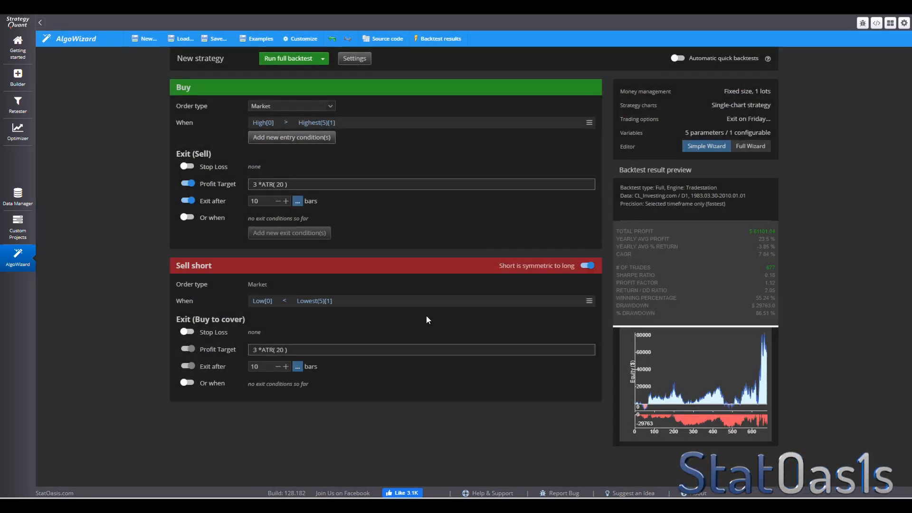
{"action": "left_click", "coordinate": [286, 59]}
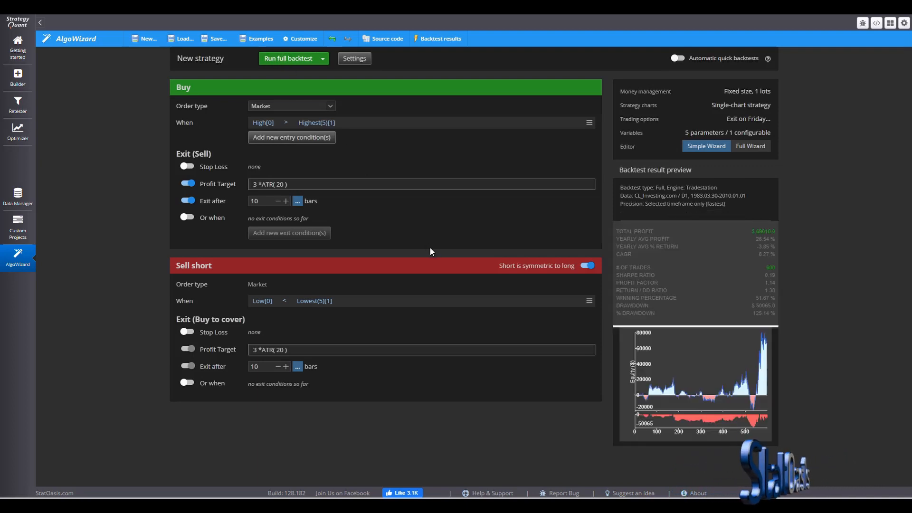
- Set the profit target multiplier to 4 × ATR(20) and rerun the full backtest
{"action": "left_click", "coordinate": [299, 185]}
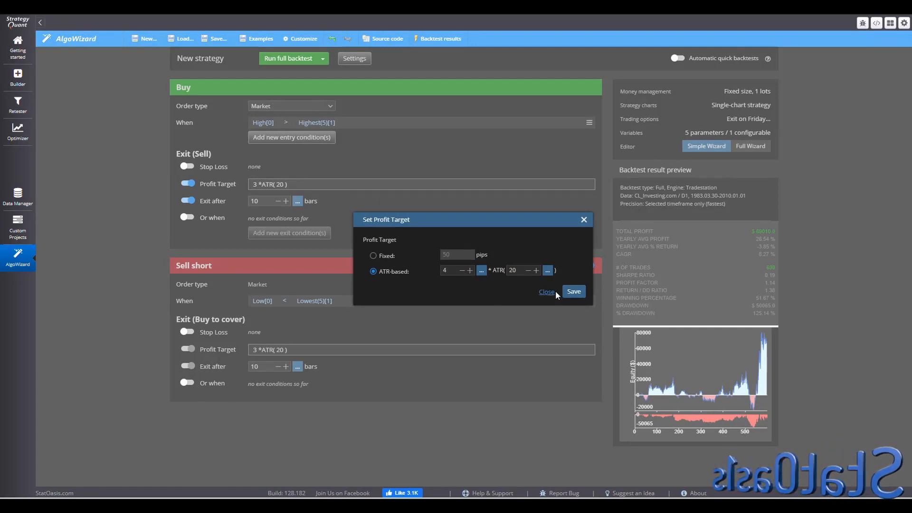
{"action": "left_click", "coordinate": [572, 290]}
{"action": "left_click", "coordinate": [297, 59]}
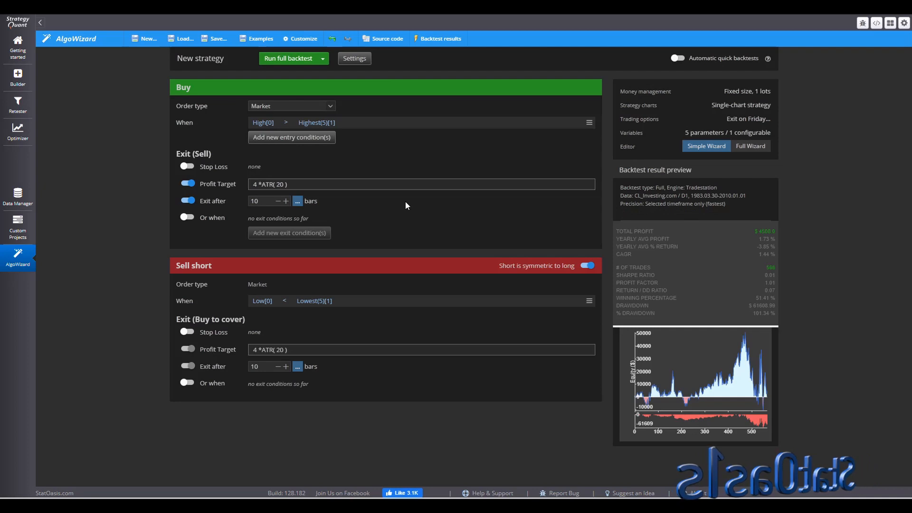
- Set the long exit to exit after 15 bars
{"action": "double_click", "coordinate": [266, 203]}
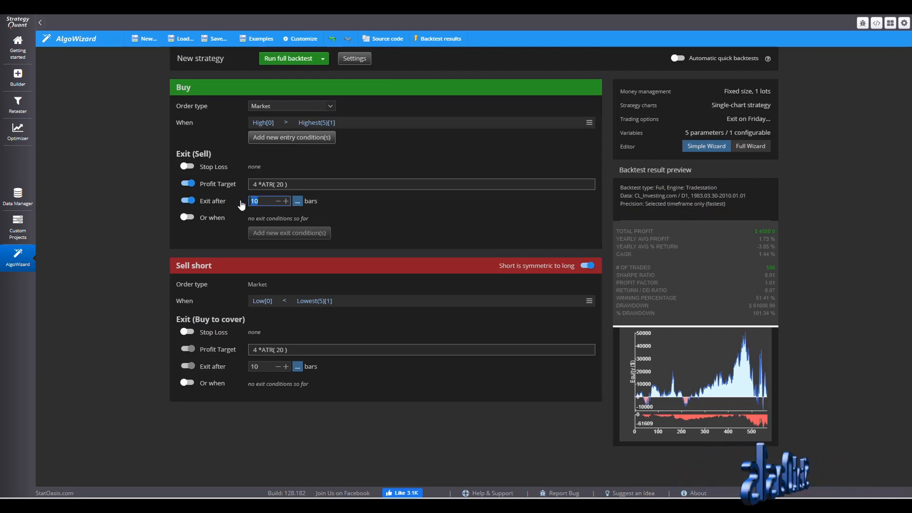
{"action": "type", "text": "15"}
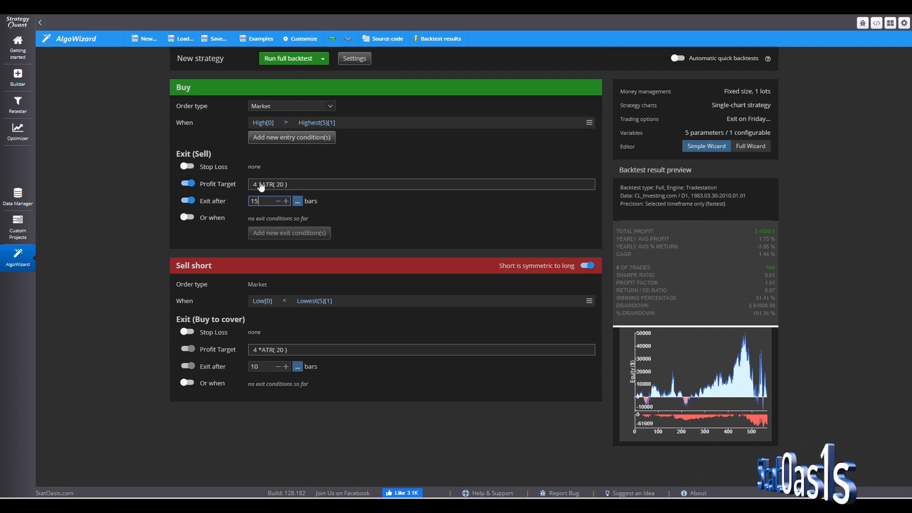
{"action": "left_click", "coordinate": [358, 120]}
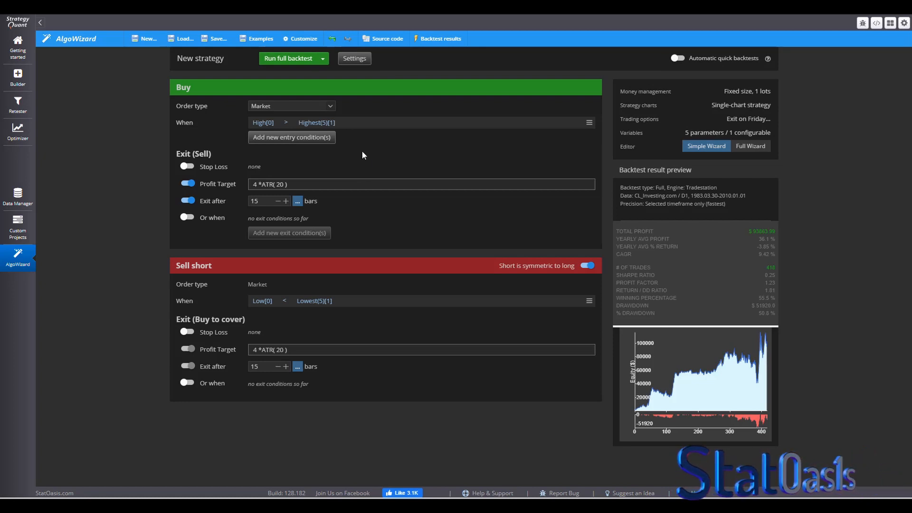
- In the Full Wizard's Long entry rule, turn off the Exit After Bars and Profit Target options
{"action": "left_click", "coordinate": [355, 59]}
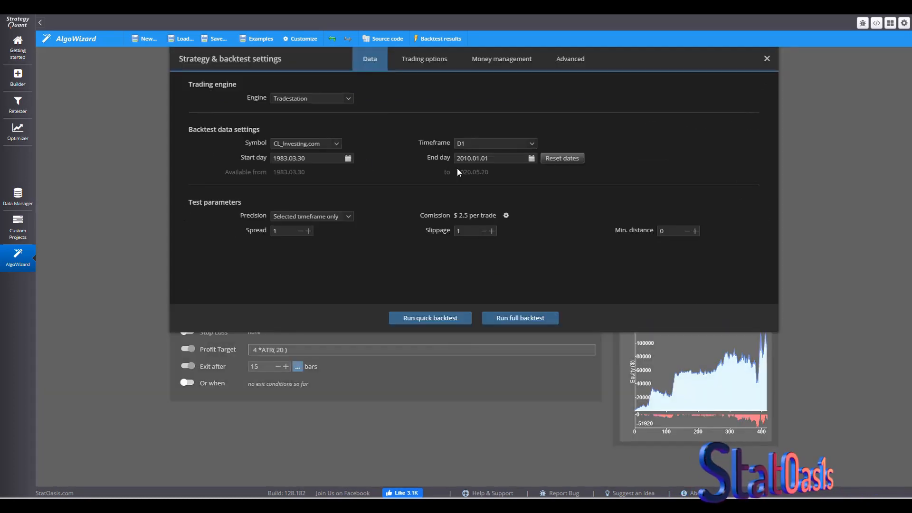
{"action": "left_click", "coordinate": [571, 60]}
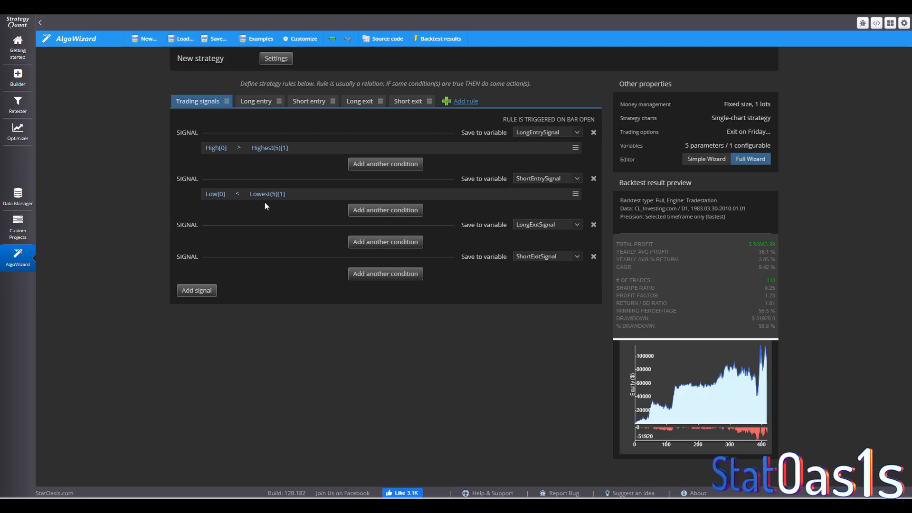
{"action": "left_click", "coordinate": [257, 101]}
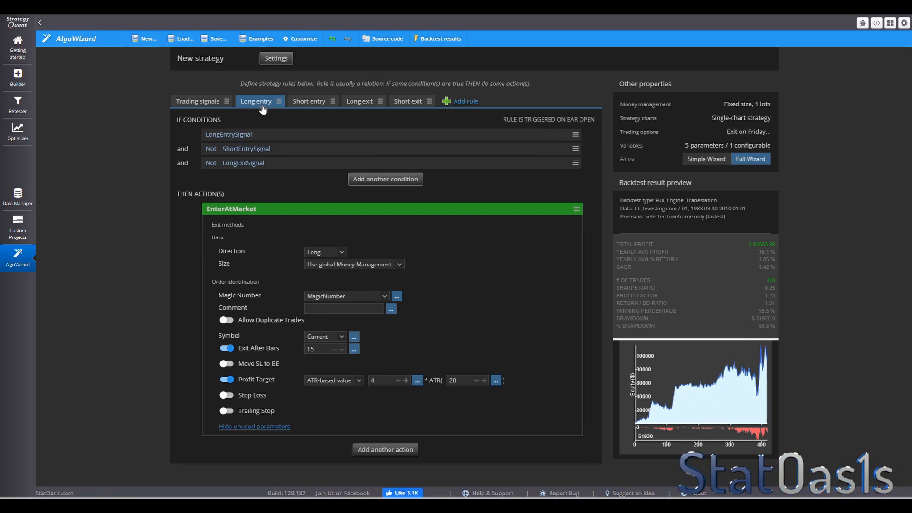
{"action": "left_click", "coordinate": [226, 349]}
{"action": "left_click", "coordinate": [227, 380]}
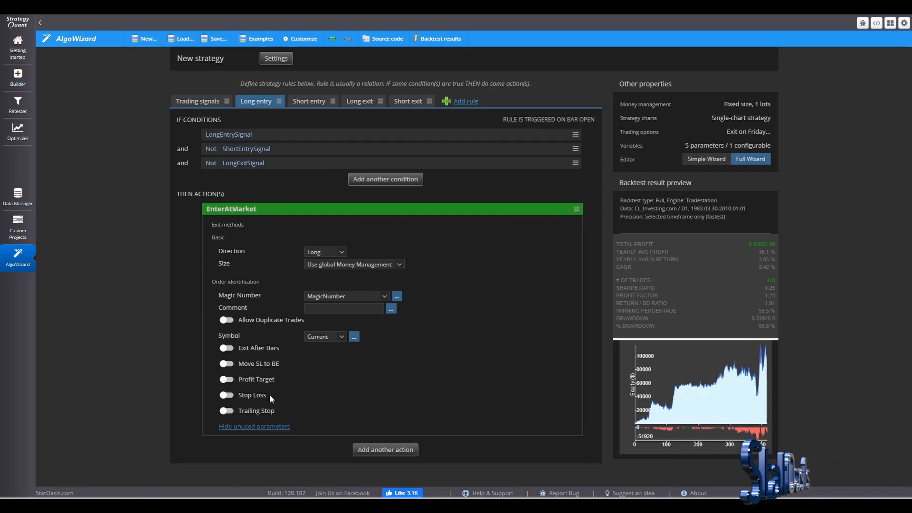
- Turn off the Profit Target and Exit After Bars options in the Short entry rule
{"action": "left_click", "coordinate": [306, 102]}
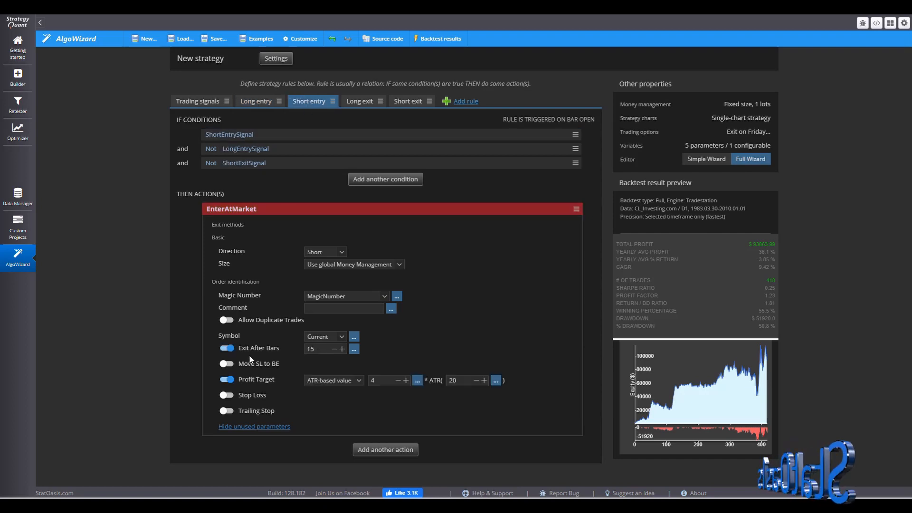
{"action": "left_click", "coordinate": [227, 380]}
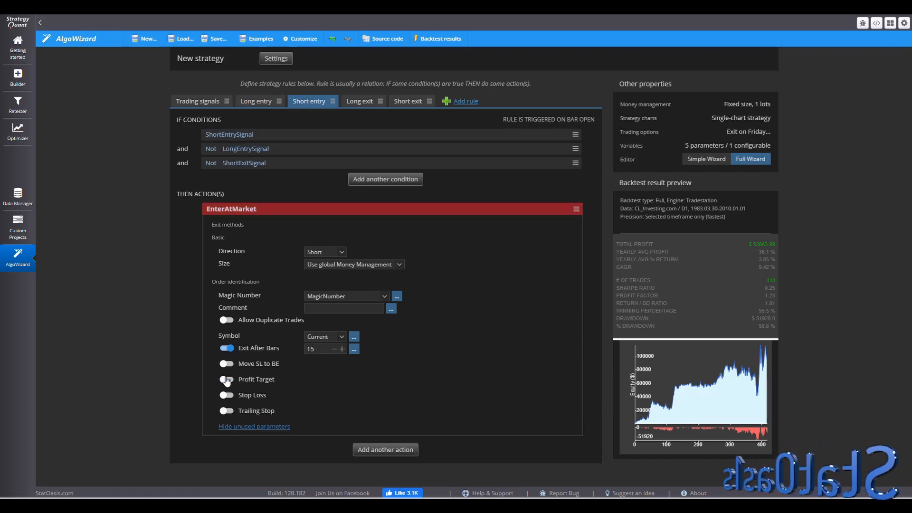
{"action": "left_click", "coordinate": [226, 349]}
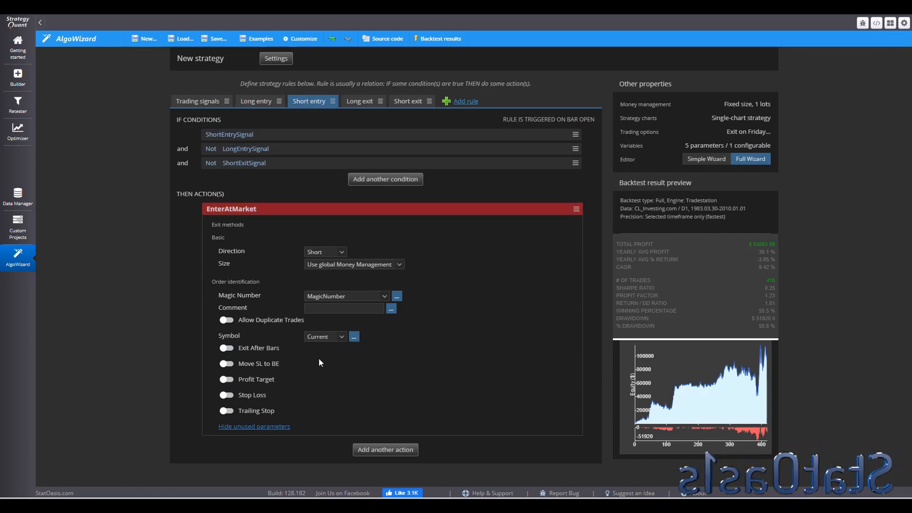
- Inspect the Long exit, Short exit and entry rules, returning to the trading signals
{"action": "left_click", "coordinate": [357, 101]}
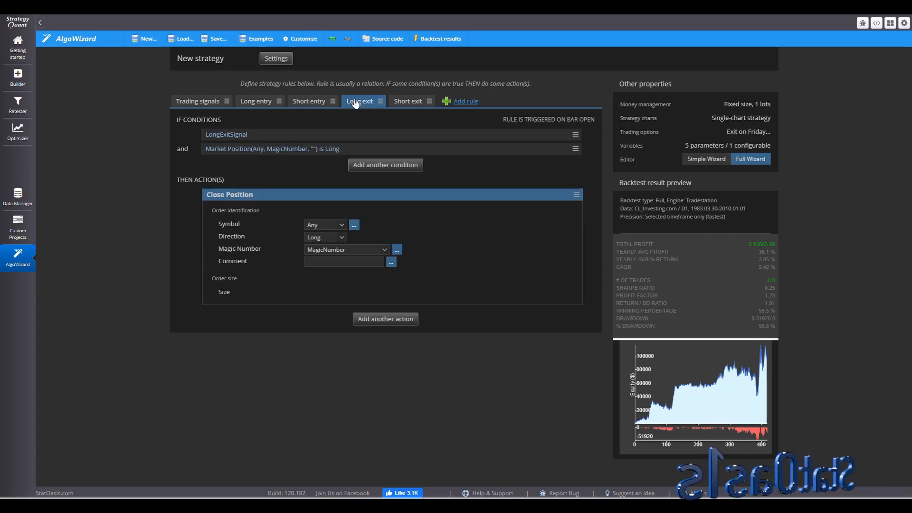
{"action": "left_click", "coordinate": [328, 226]}
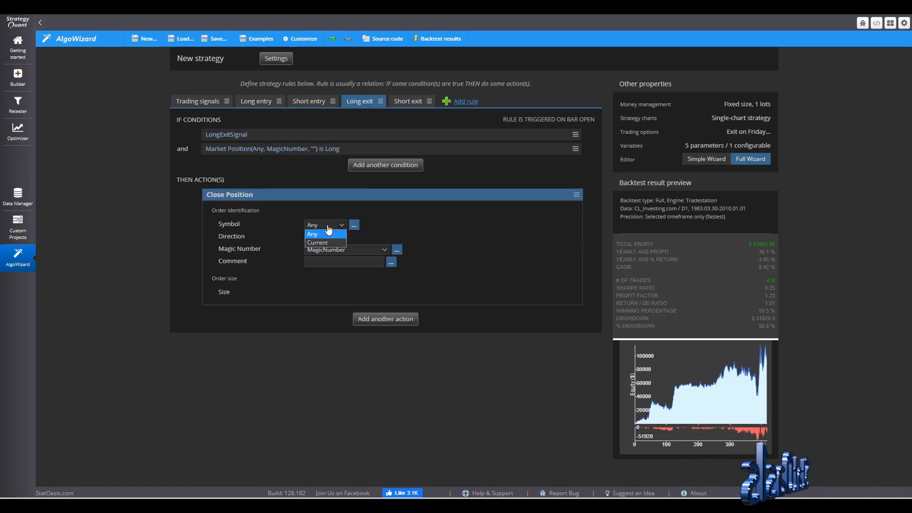
{"action": "left_click", "coordinate": [407, 102]}
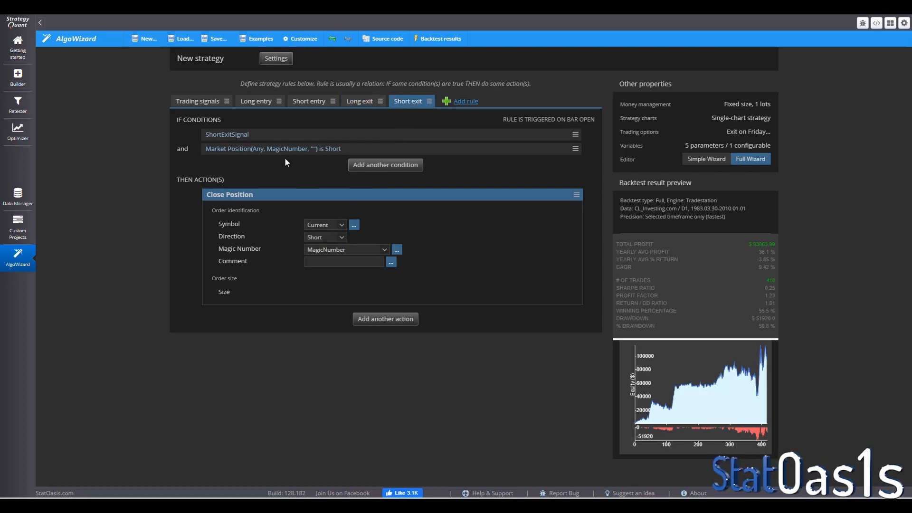
{"action": "left_click", "coordinate": [310, 101]}
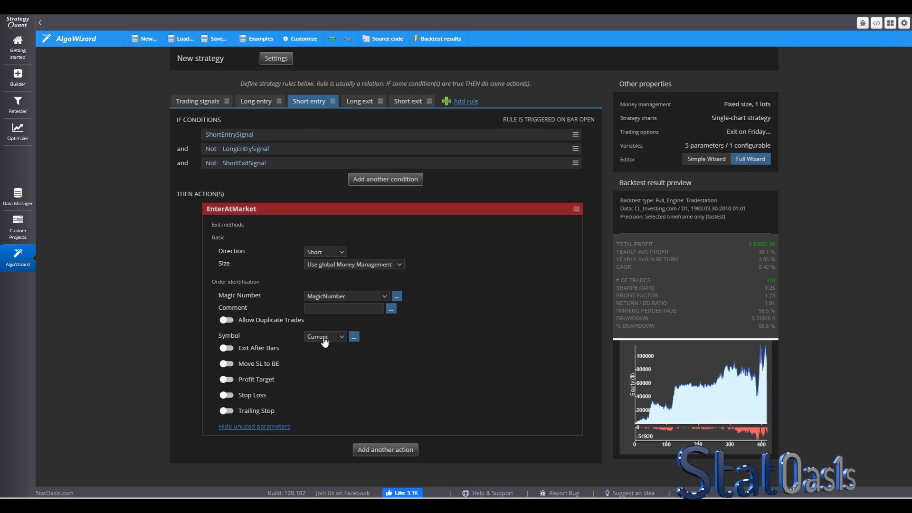
{"action": "left_click", "coordinate": [261, 104]}
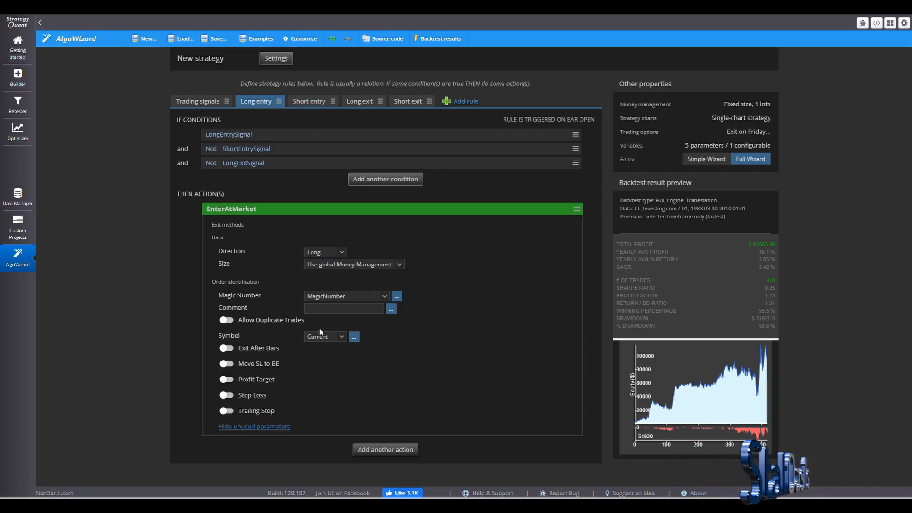
{"action": "left_click", "coordinate": [207, 104]}
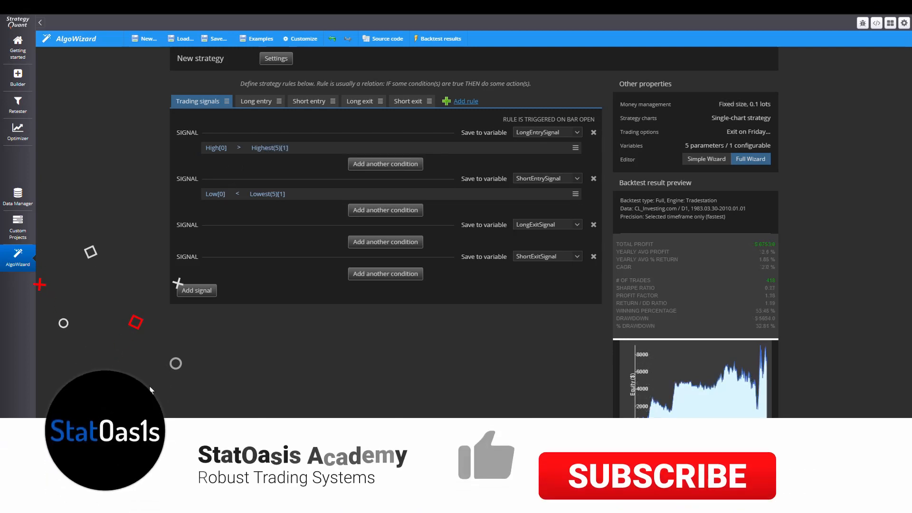
{"action": "left_click", "coordinate": [365, 168]}
{"action": "left_click", "coordinate": [360, 161]}
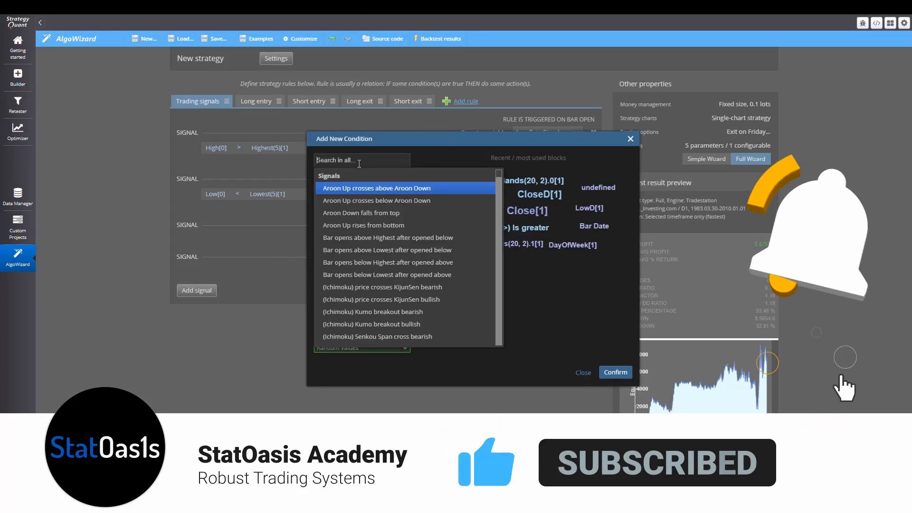
{"action": "type", "text": "sma"}
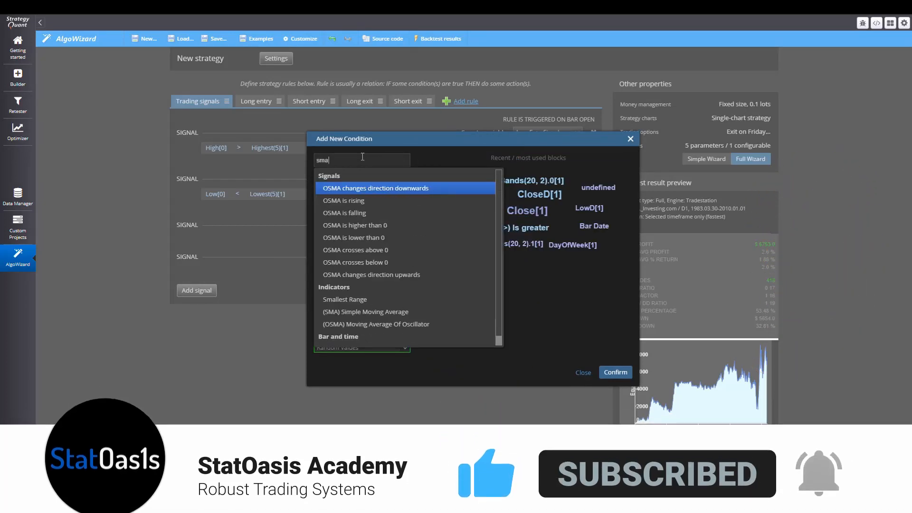
{"action": "left_click", "coordinate": [365, 312]}
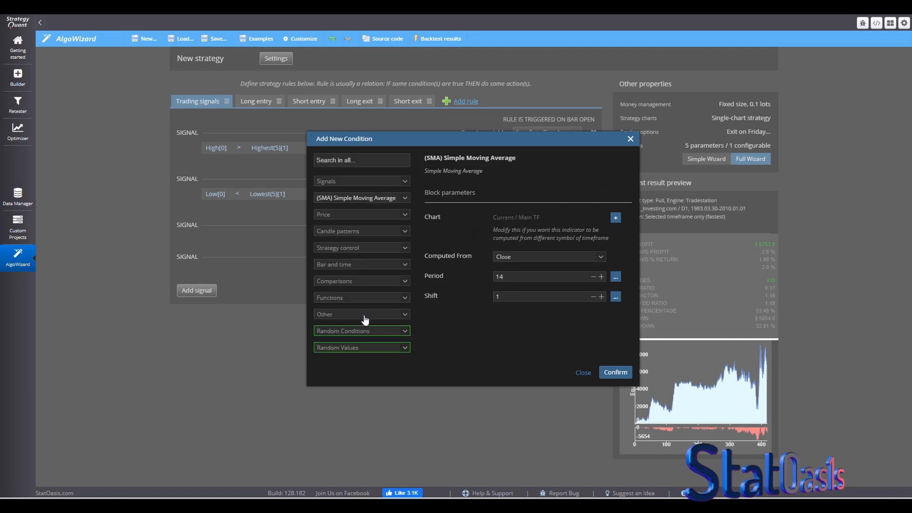
{"action": "left_click", "coordinate": [615, 276]}
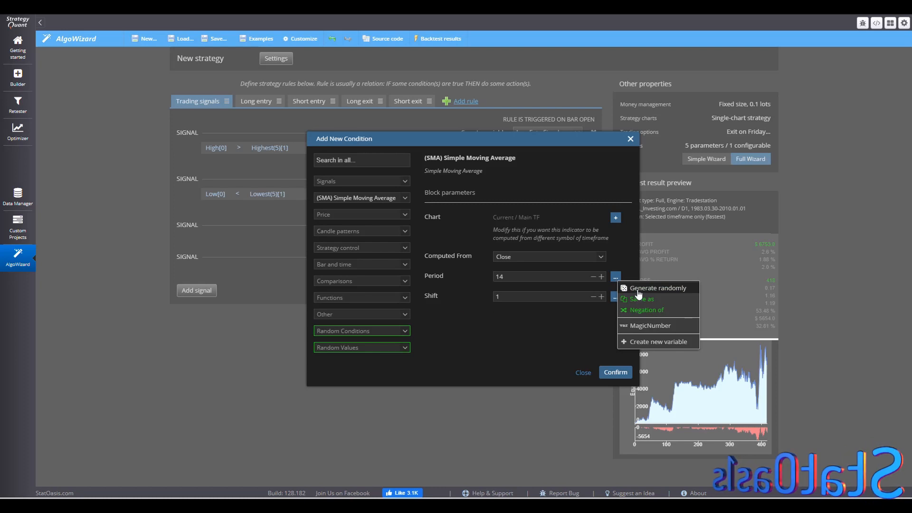
{"action": "left_click", "coordinate": [626, 287]}
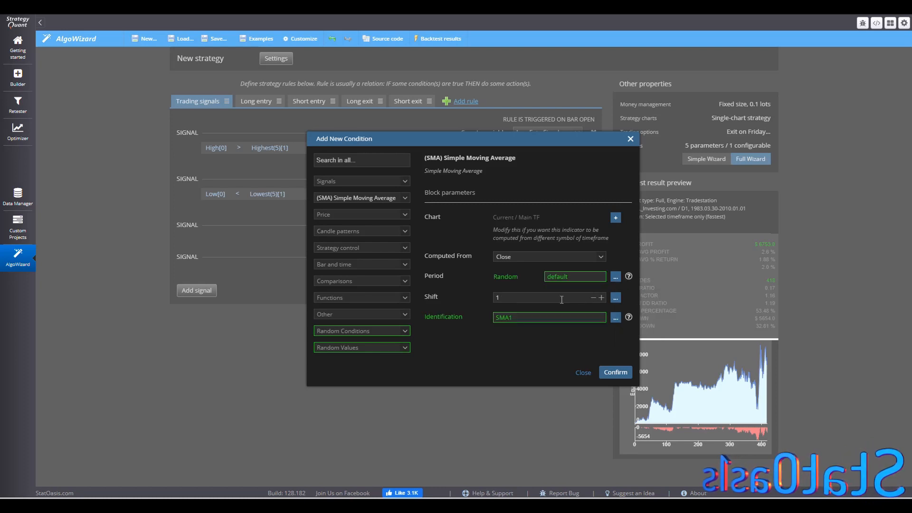
{"action": "left_click", "coordinate": [583, 374]}
- Add a long entry condition that Close[1] is above an SMA with a random period of 50:300:25
{"action": "left_click", "coordinate": [368, 166]}
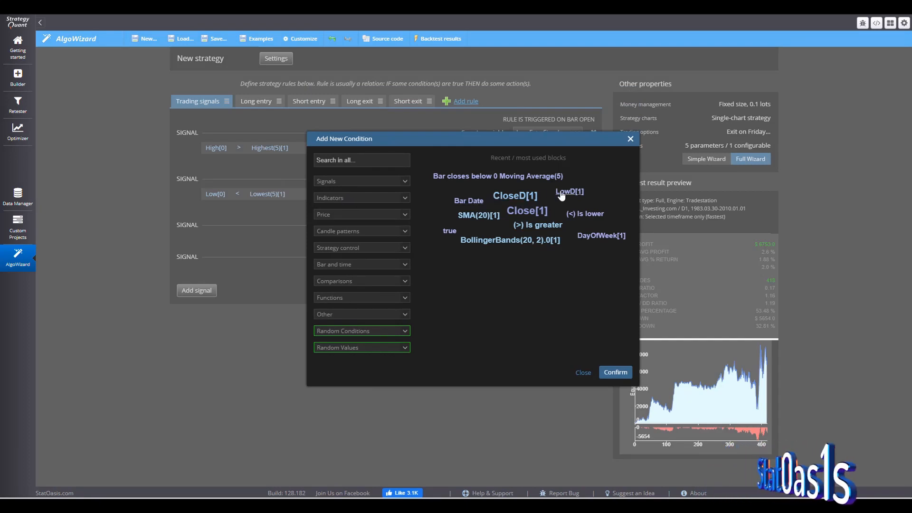
{"action": "double_click", "coordinate": [527, 215]}
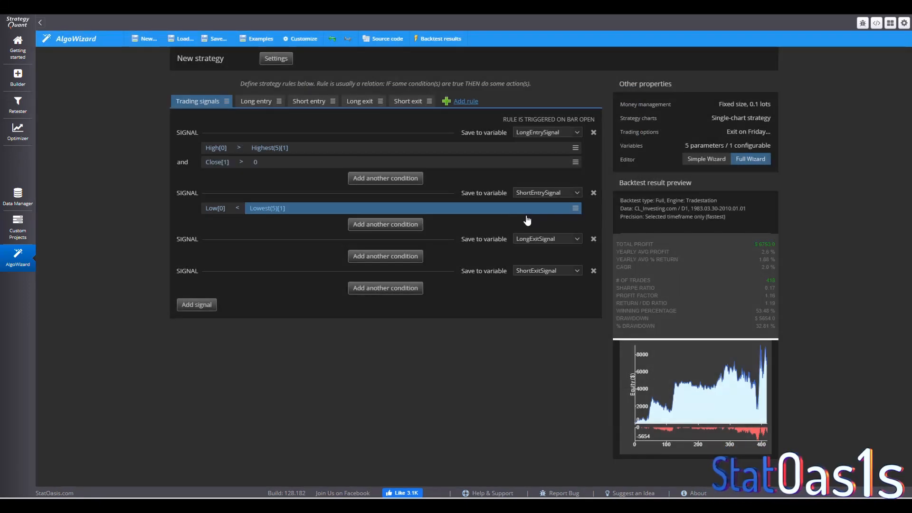
{"action": "left_click", "coordinate": [257, 163]}
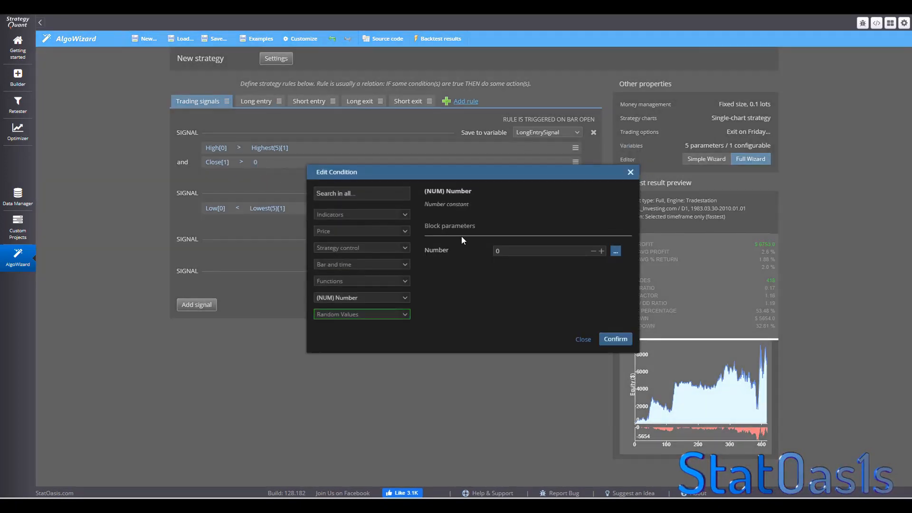
{"action": "left_click", "coordinate": [351, 193]}
{"action": "type", "text": "sma"}
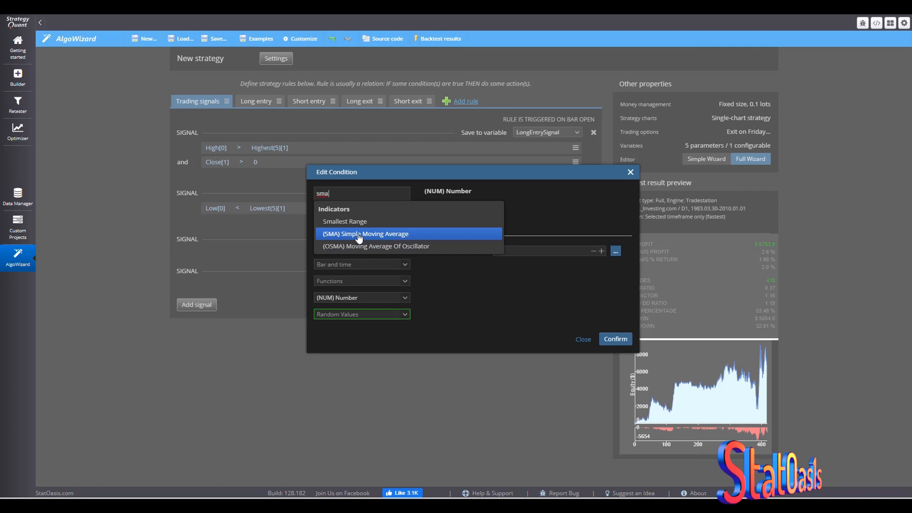
{"action": "left_click", "coordinate": [364, 234]}
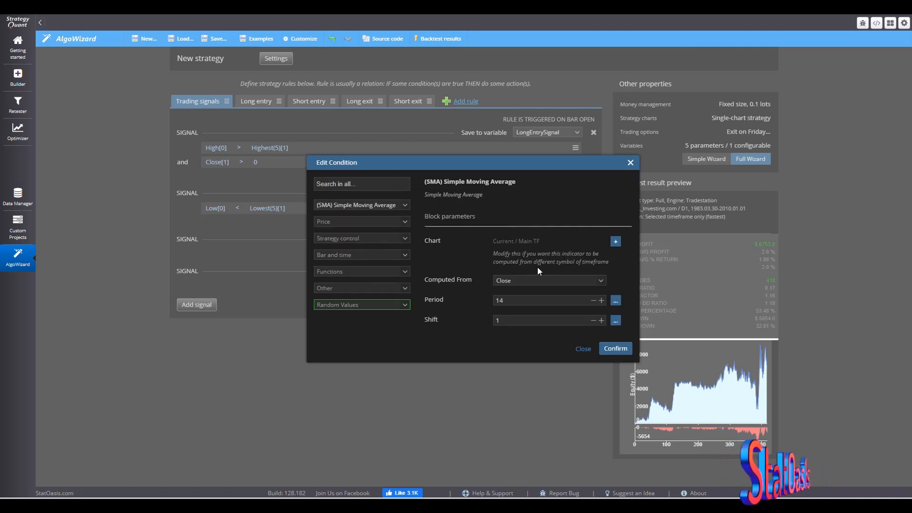
{"action": "left_click", "coordinate": [616, 301]}
{"action": "left_click", "coordinate": [658, 310]}
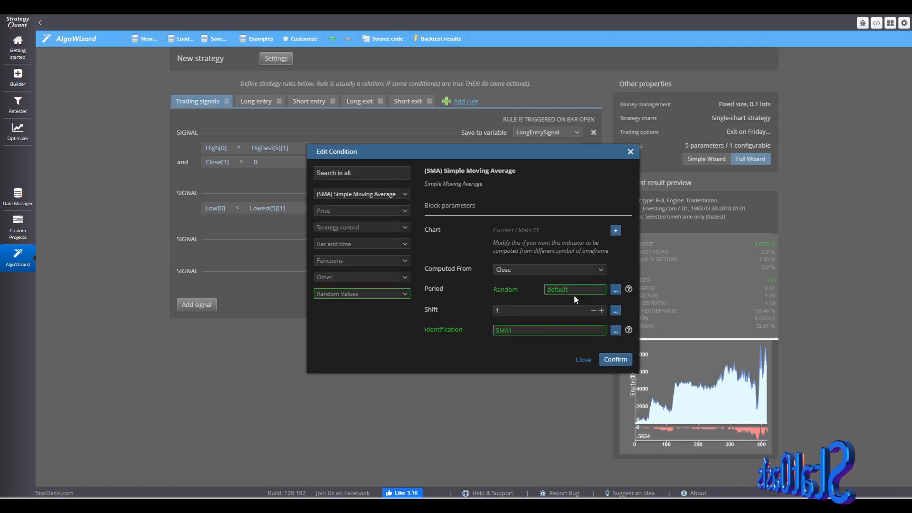
{"action": "left_click_drag", "start_coordinate": [576, 292], "coordinate": [533, 290]}
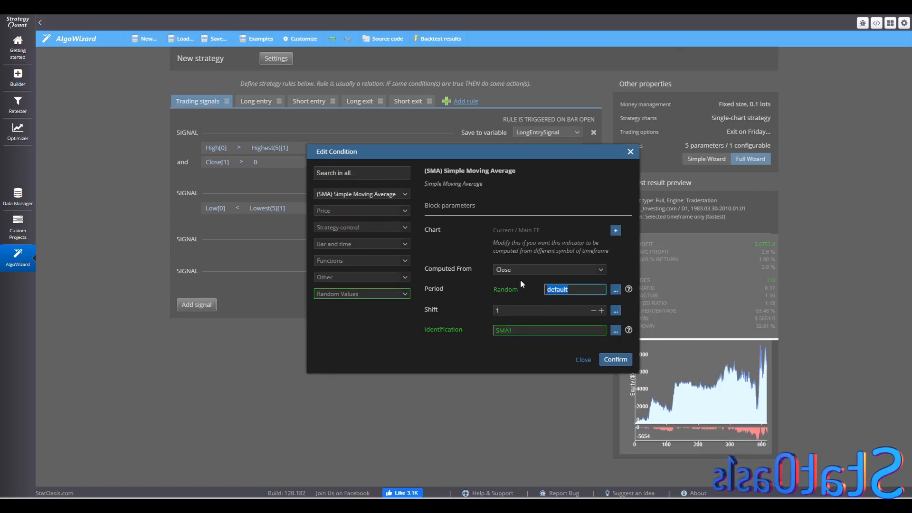
{"action": "type", "text": "50:300"}
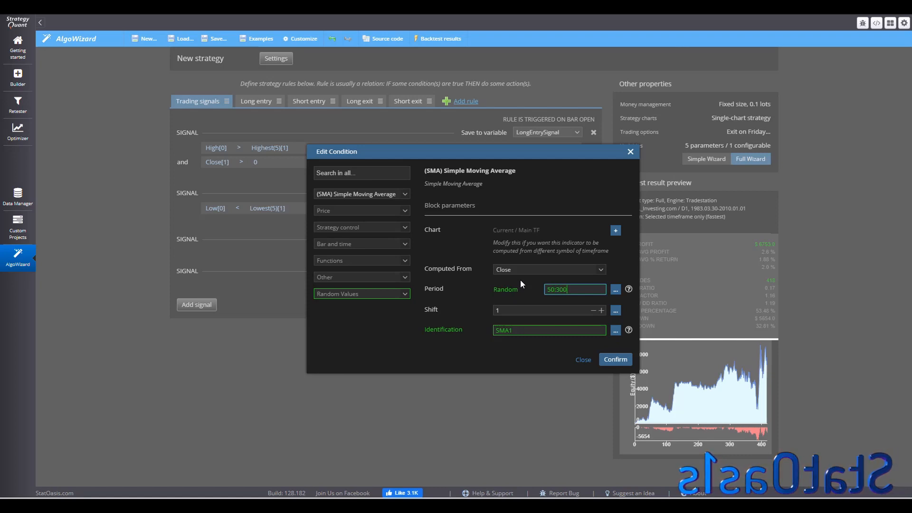
{"action": "type", "text": ":25"}
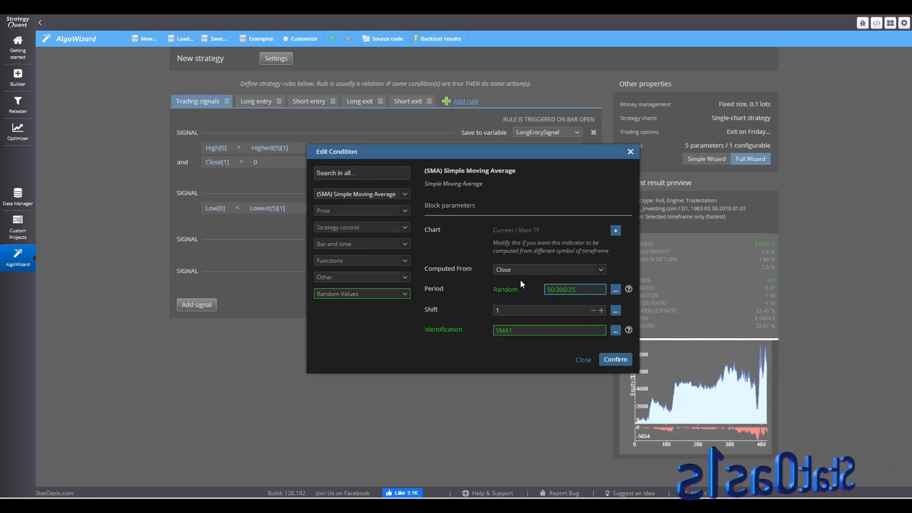
{"action": "left_click", "coordinate": [615, 359]}
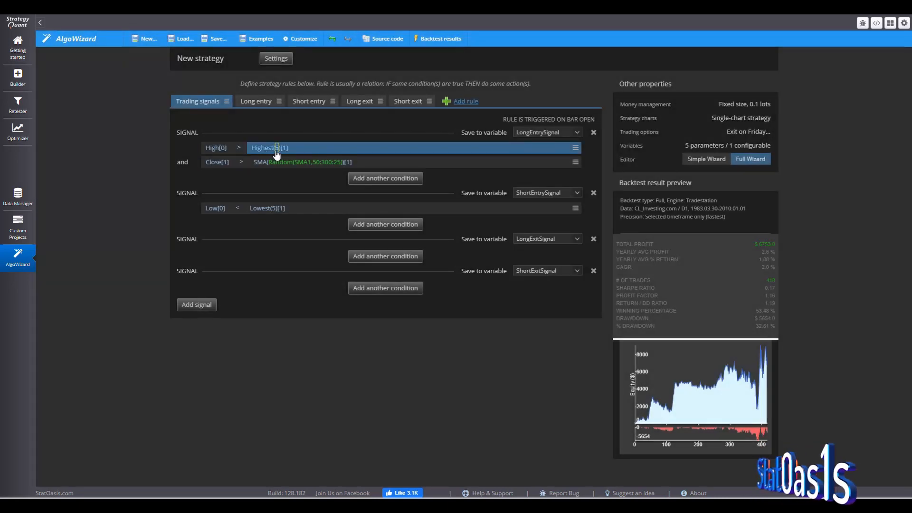
- Make the long entry Highest period random with the range 3:20:1
{"action": "left_click", "coordinate": [276, 152]}
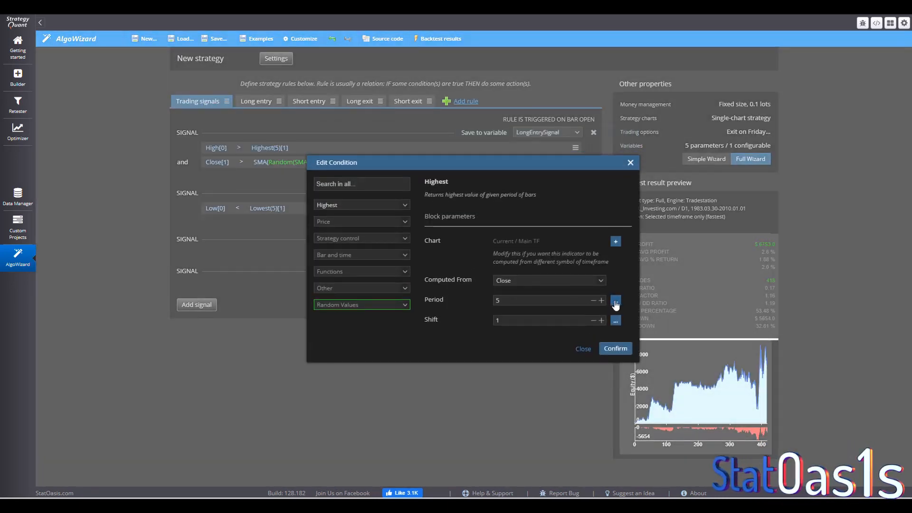
{"action": "left_click", "coordinate": [615, 300]}
{"action": "left_click", "coordinate": [622, 326]}
{"action": "left_click_drag", "start_coordinate": [567, 289], "coordinate": [519, 286]}
{"action": "type", "text": "3:20:1"}
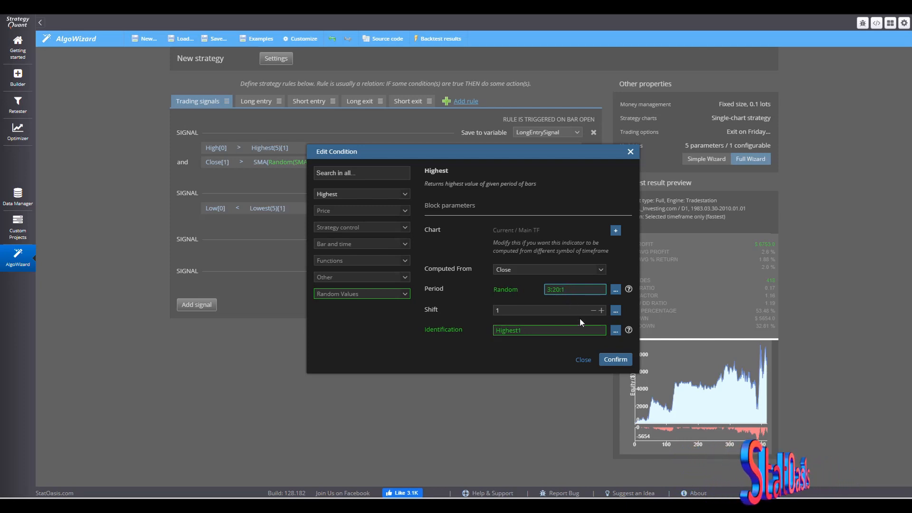
{"action": "left_click", "coordinate": [613, 360]}
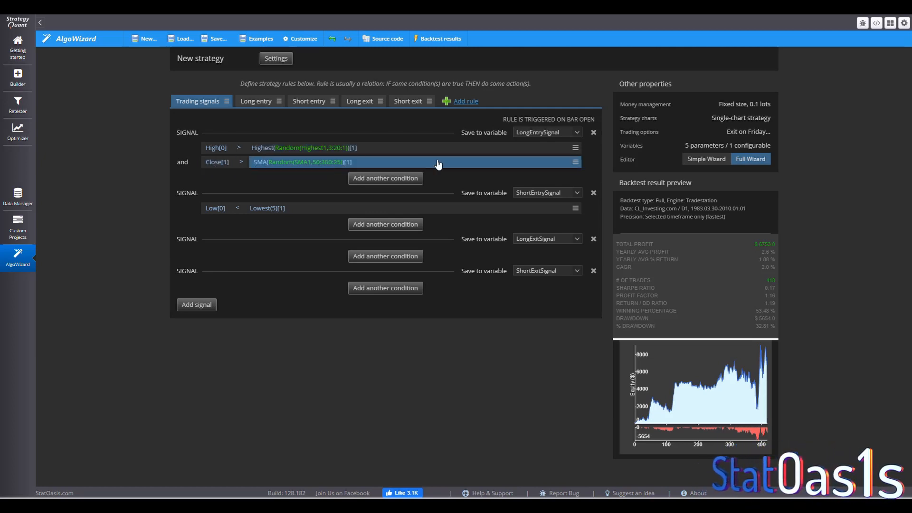
- Add a short entry condition comparing Close[1] with an SMA whose random period is 50:300:25
{"action": "left_click", "coordinate": [381, 225]}
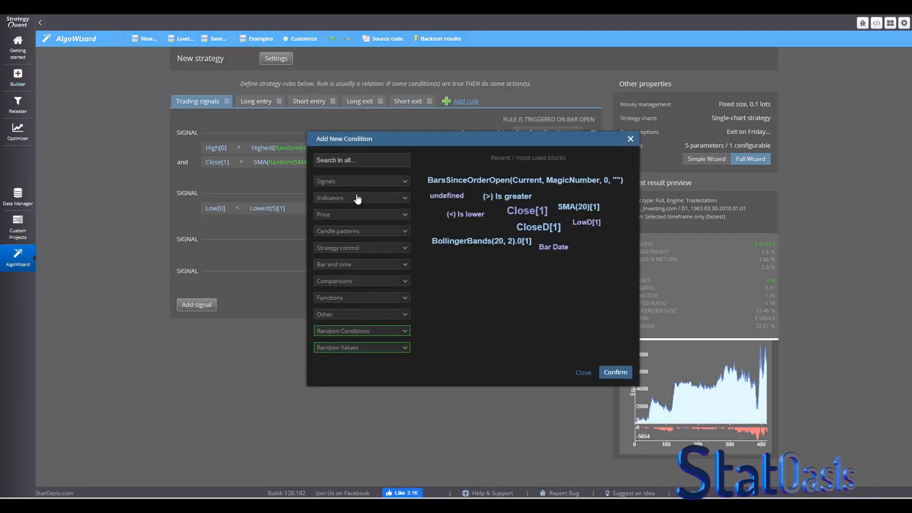
{"action": "double_click", "coordinate": [526, 213]}
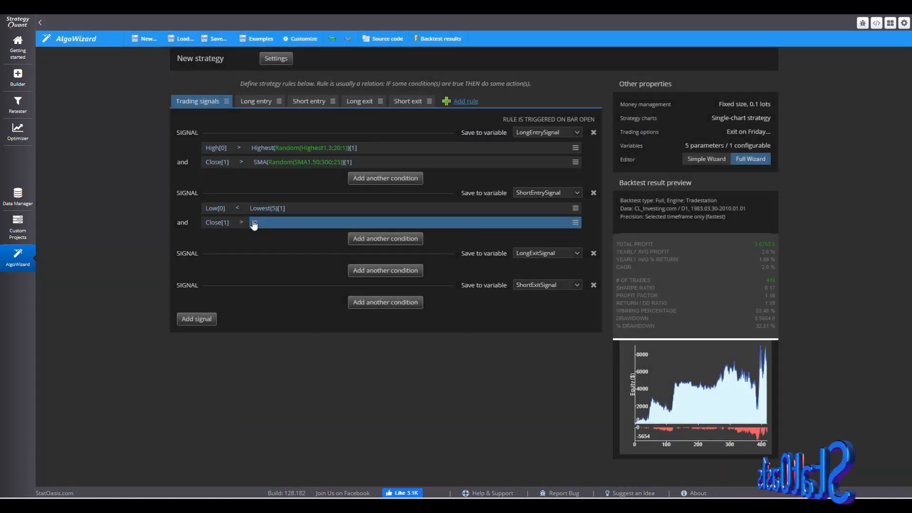
{"action": "left_click", "coordinate": [255, 223]}
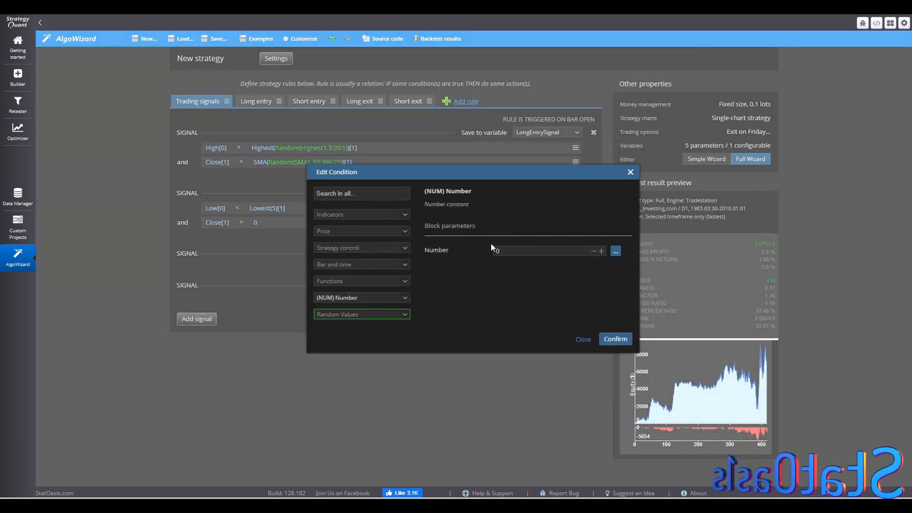
{"action": "left_click", "coordinate": [369, 194]}
{"action": "type", "text": "sma"}
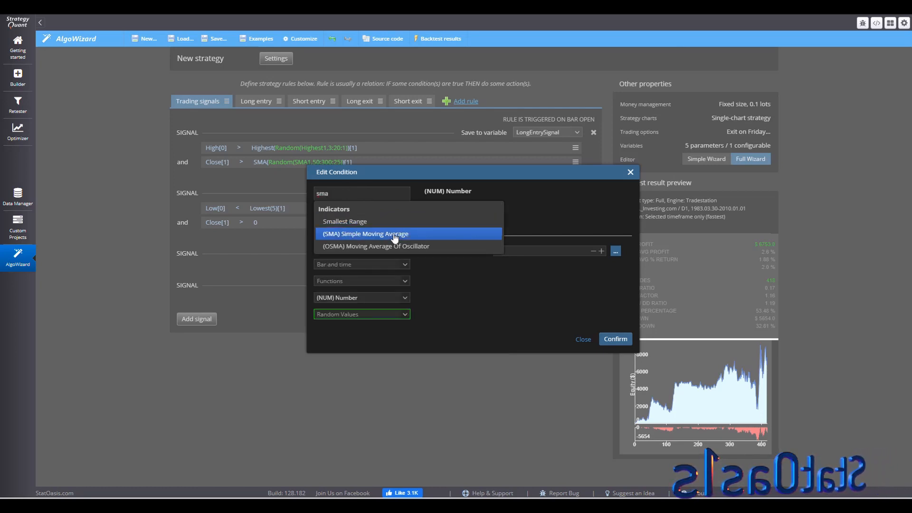
{"action": "left_click", "coordinate": [394, 236]}
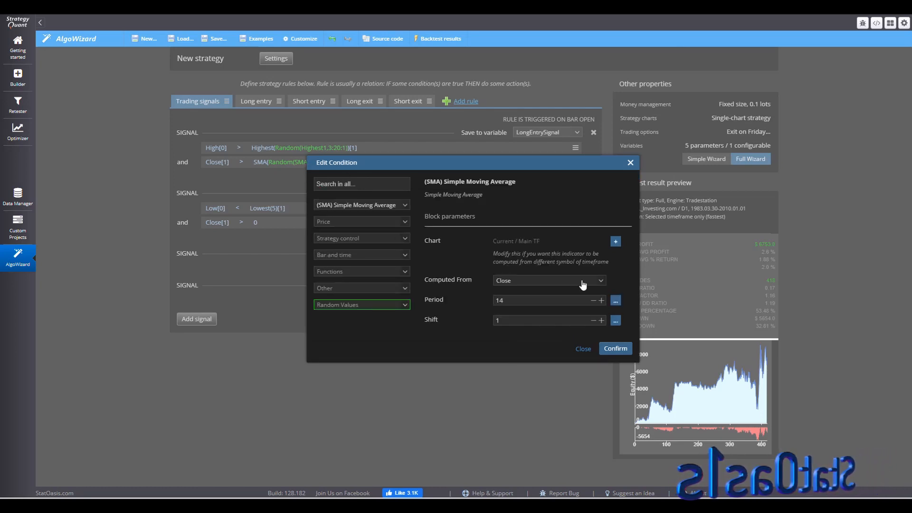
{"action": "left_click", "coordinate": [615, 300]}
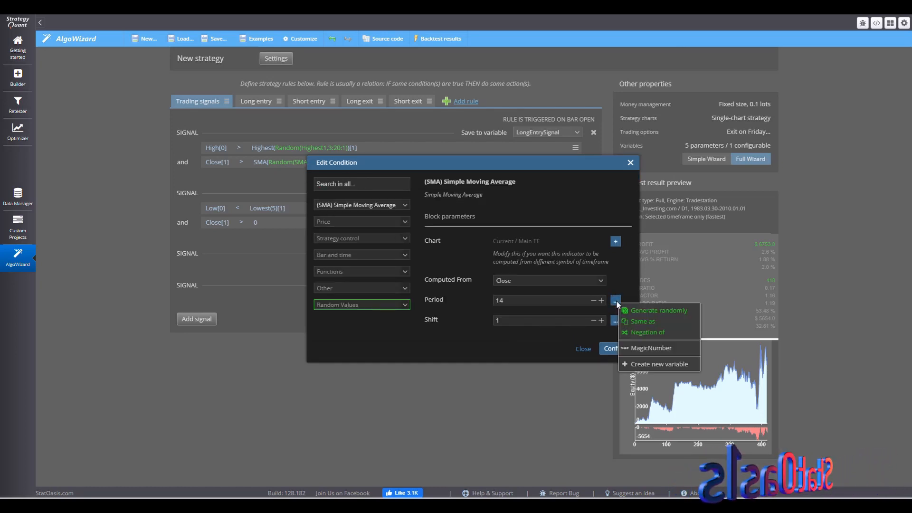
{"action": "left_click", "coordinate": [658, 310]}
{"action": "double_click", "coordinate": [581, 290]}
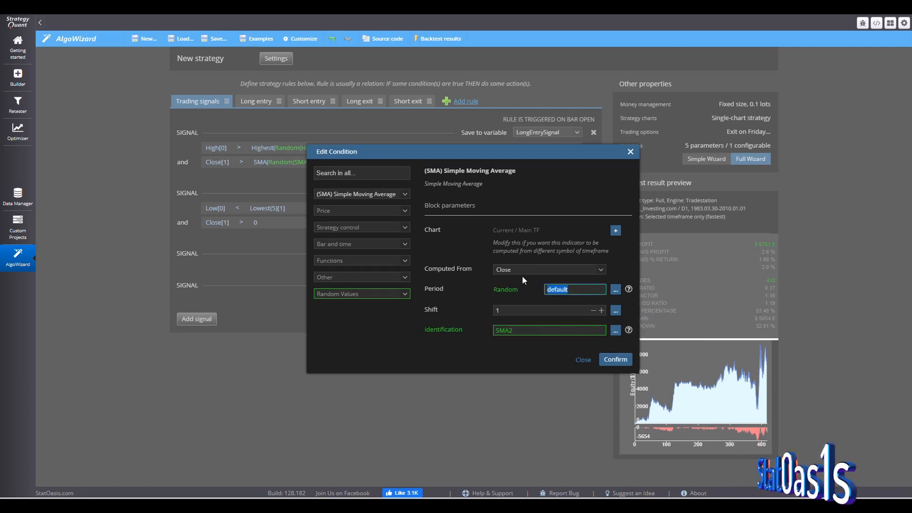
{"action": "type", "text": "50;300"}
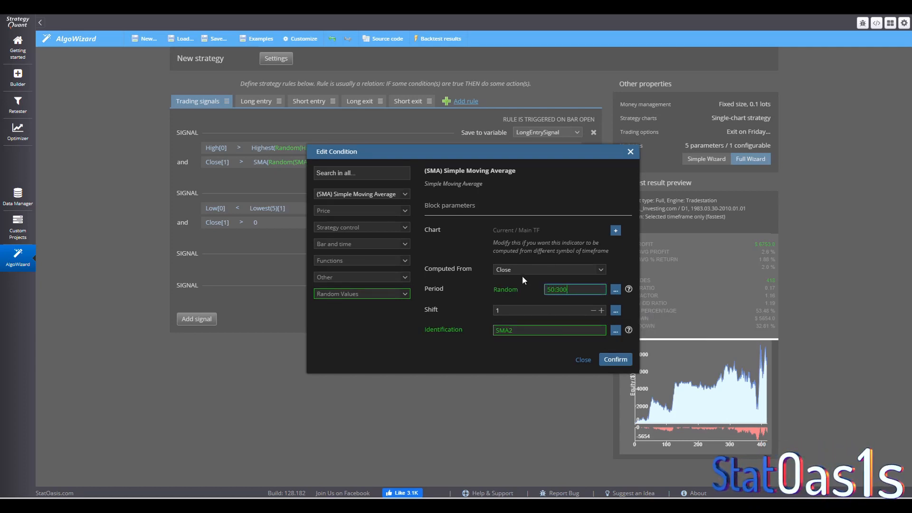
{"action": "type", "text": ";25"}
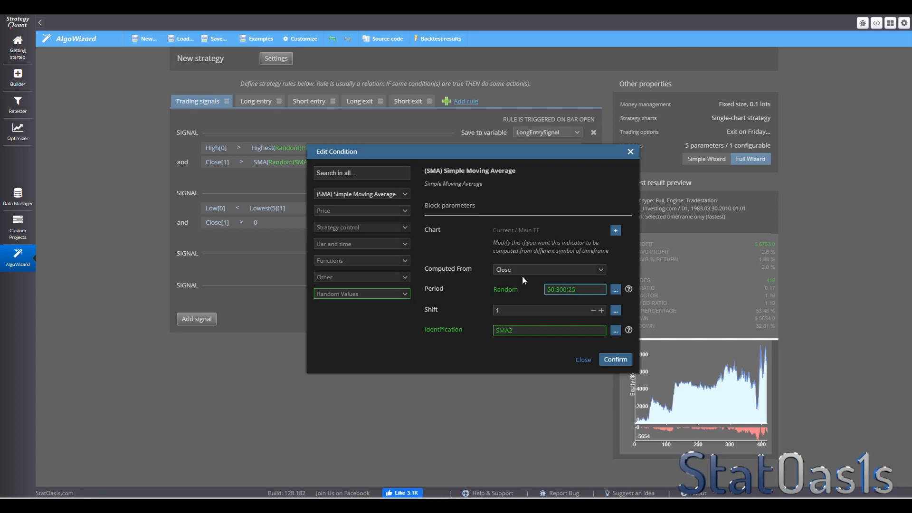
{"action": "left_click", "coordinate": [615, 359]}
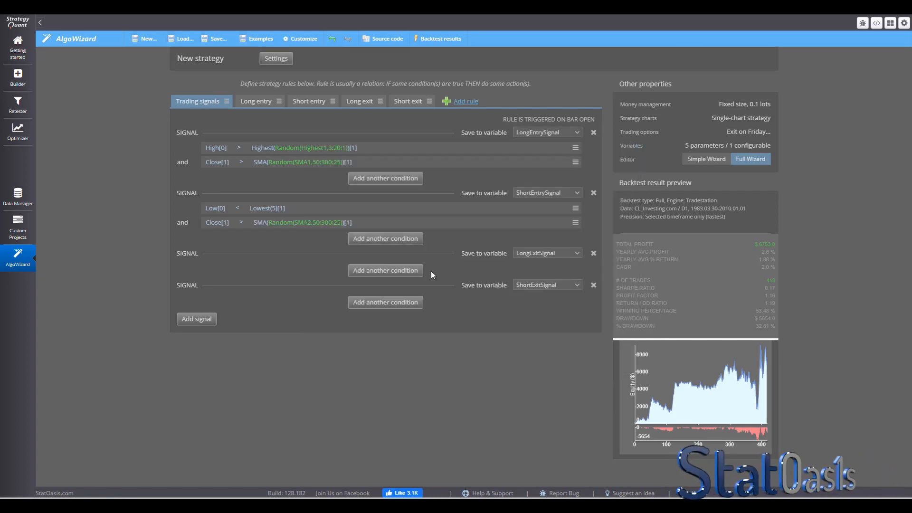
- Change the short entry SMA comparison to Is lower
{"action": "left_click", "coordinate": [240, 223]}
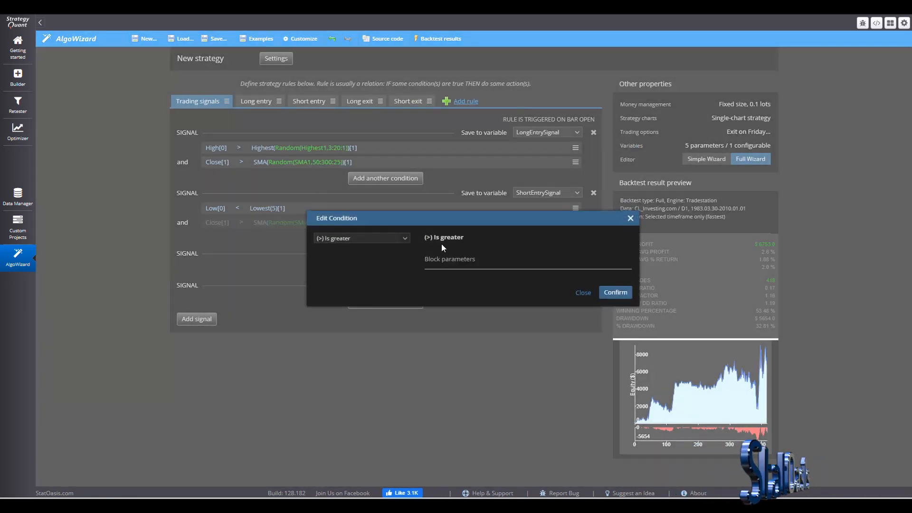
{"action": "left_click", "coordinate": [361, 238]}
{"action": "left_click", "coordinate": [360, 275]}
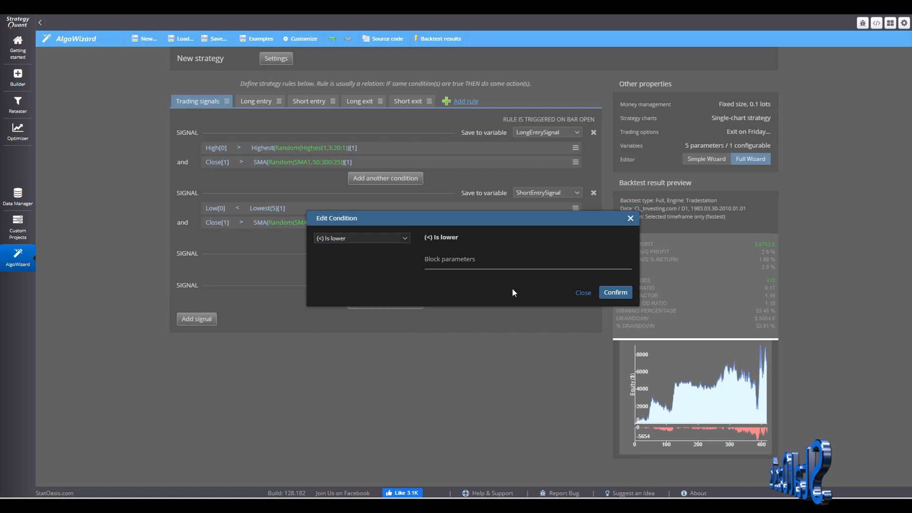
{"action": "left_click", "coordinate": [630, 293]}
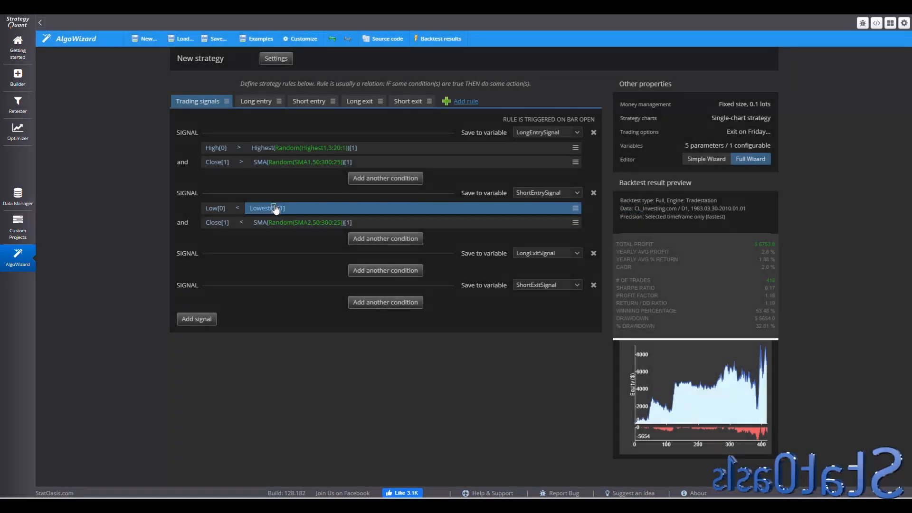
- Make the short entry Lowest period random with the range 3:20
{"action": "left_click", "coordinate": [274, 209]}
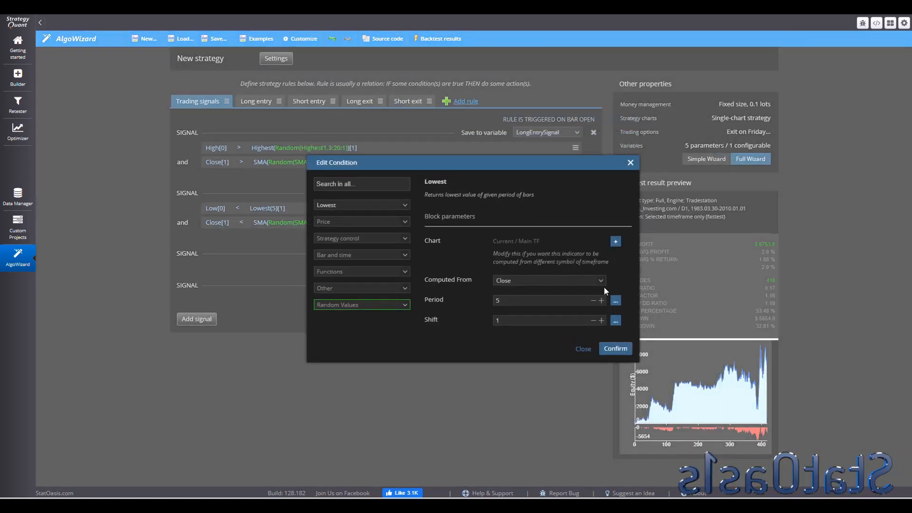
{"action": "left_click", "coordinate": [615, 300]}
{"action": "left_click", "coordinate": [634, 311]}
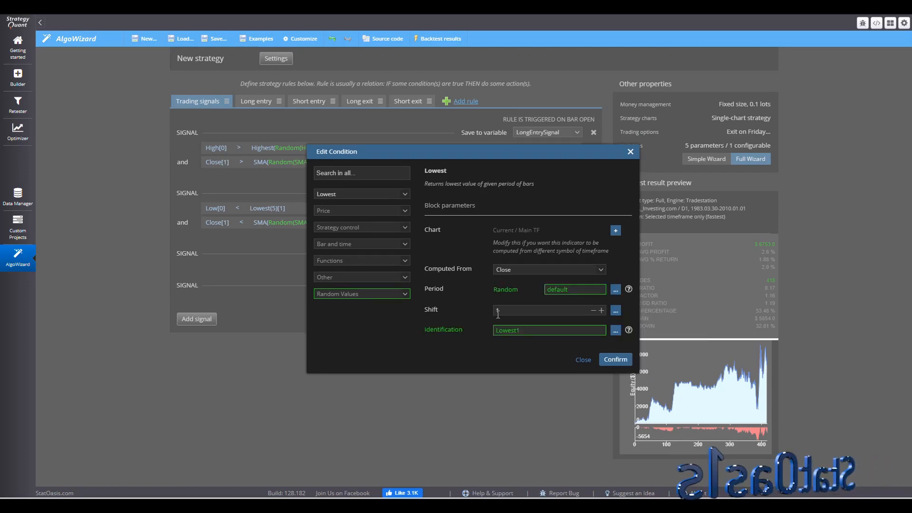
{"action": "left_click_drag", "start_coordinate": [576, 288], "coordinate": [519, 288]}
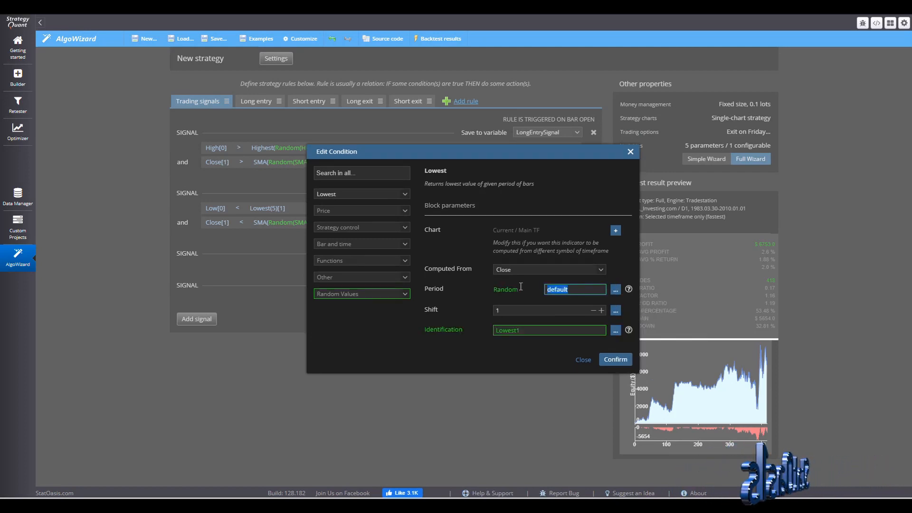
{"action": "type", "text": "3:20:1"}
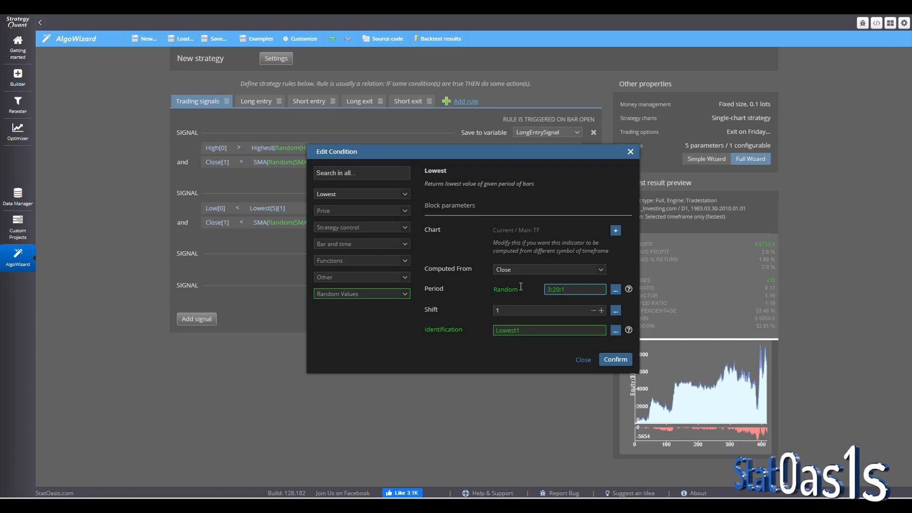
{"action": "left_click", "coordinate": [616, 359]}
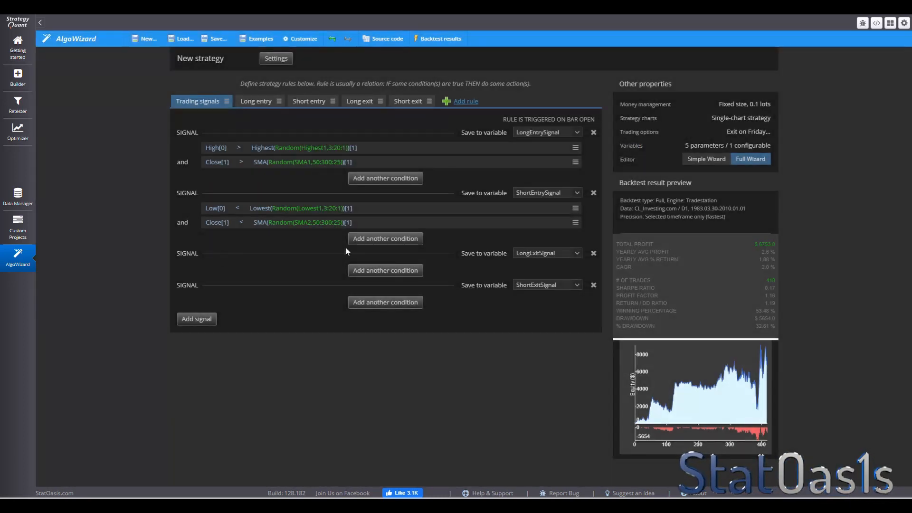
- Add a Bars Since Order Open condition to the long exit signal
{"action": "left_click", "coordinate": [359, 272]}
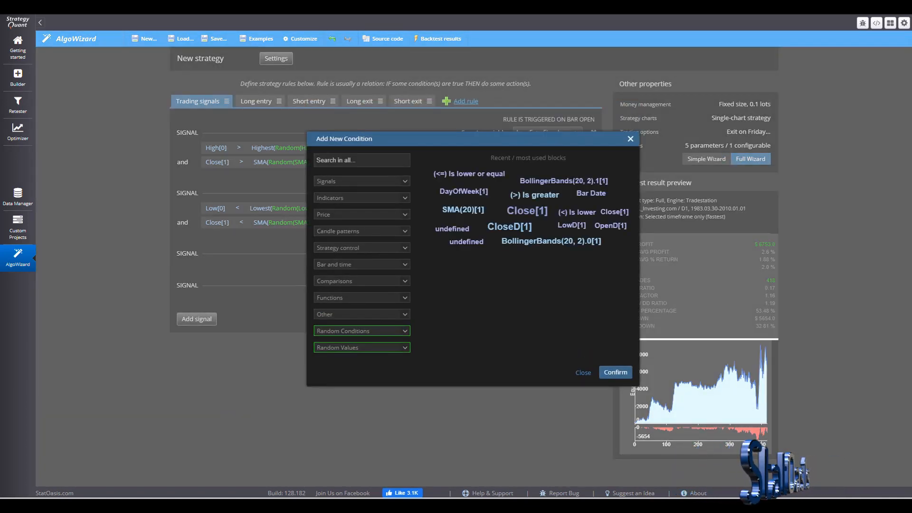
{"action": "left_click", "coordinate": [354, 160]}
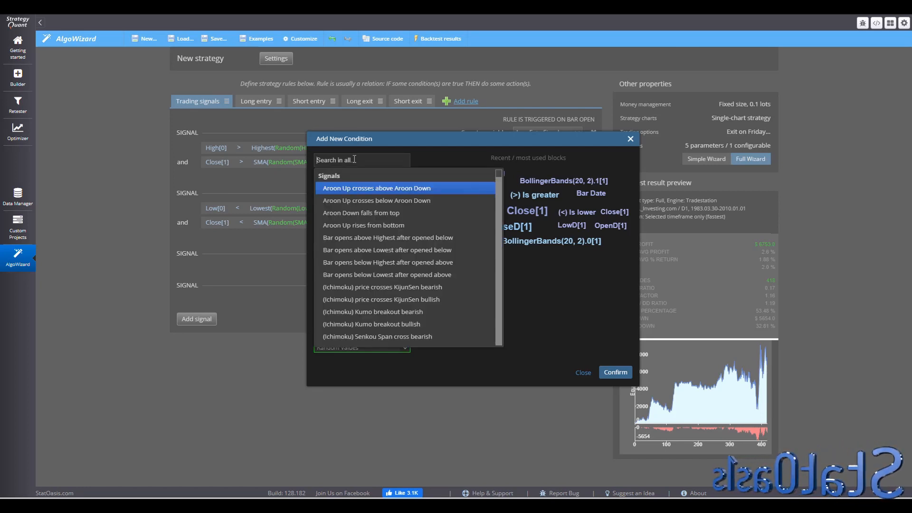
{"action": "type", "text": "bars"}
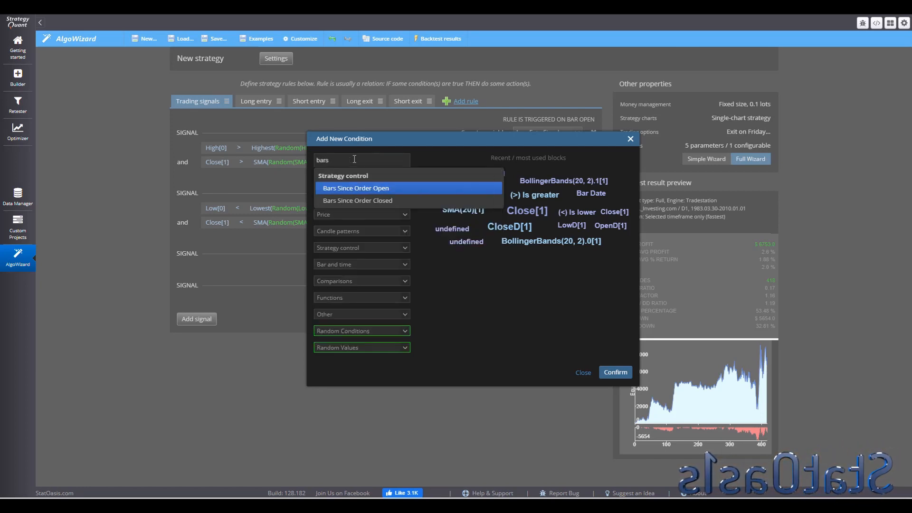
{"action": "left_click", "coordinate": [394, 189]}
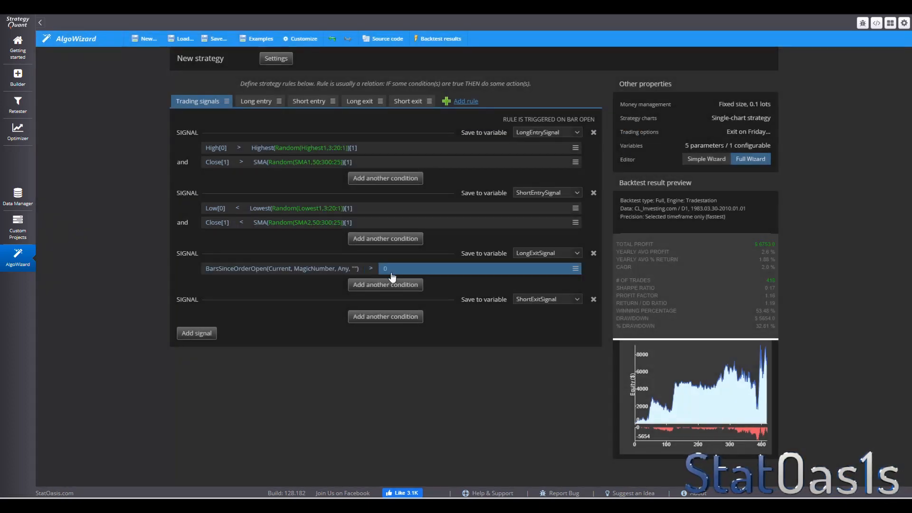
- Make the long exit Bars Since Order Open comparison number random with the range 1:20:1
{"action": "left_click", "coordinate": [391, 270]}
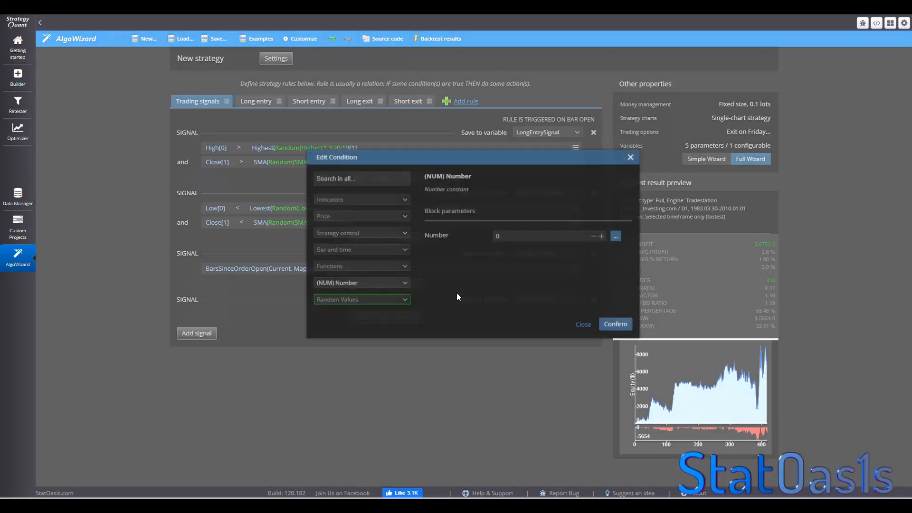
{"action": "left_click", "coordinate": [617, 252]}
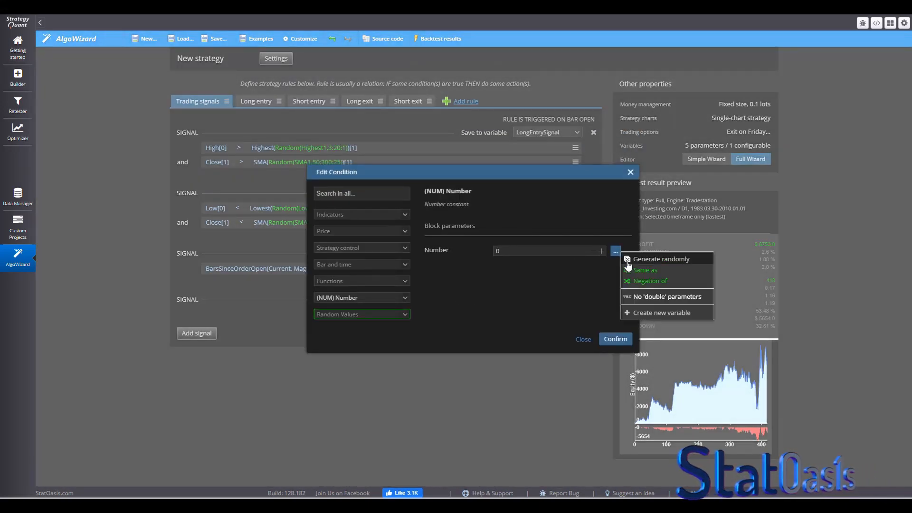
{"action": "left_click", "coordinate": [635, 265]}
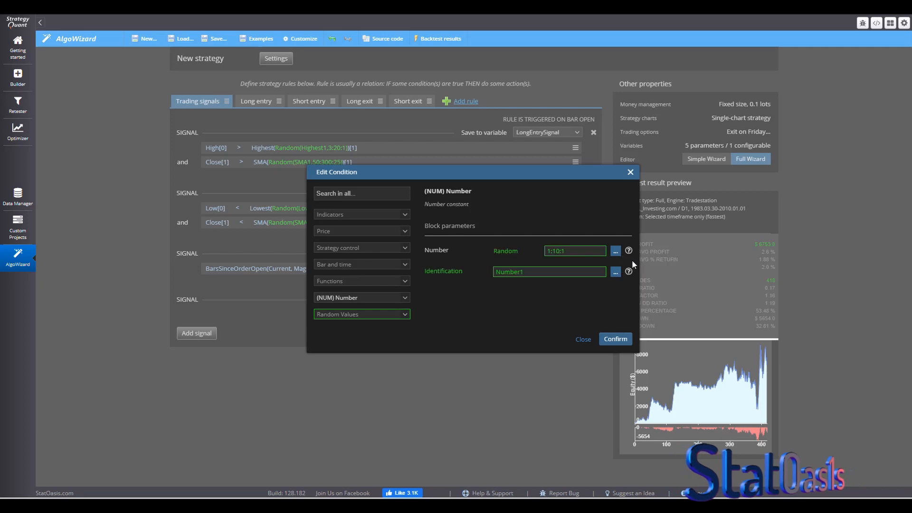
{"action": "left_click", "coordinate": [556, 250]}
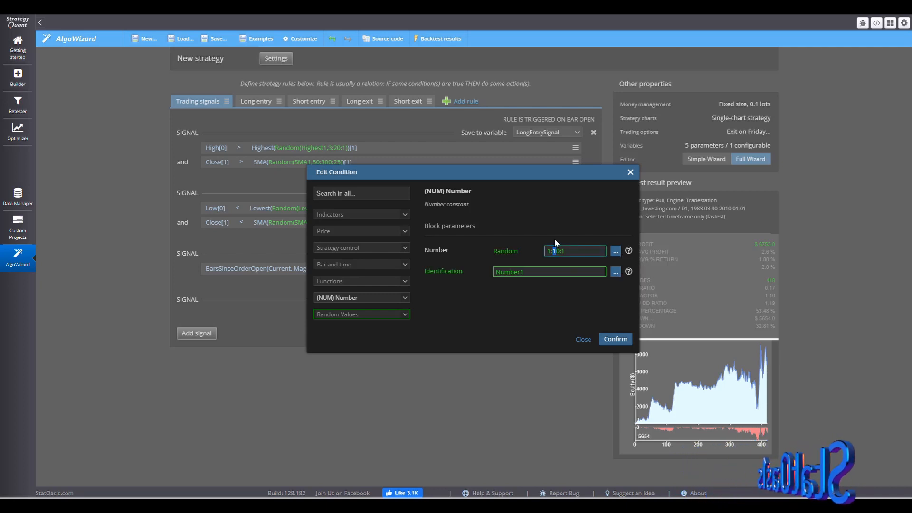
{"action": "left_click", "coordinate": [618, 340]}
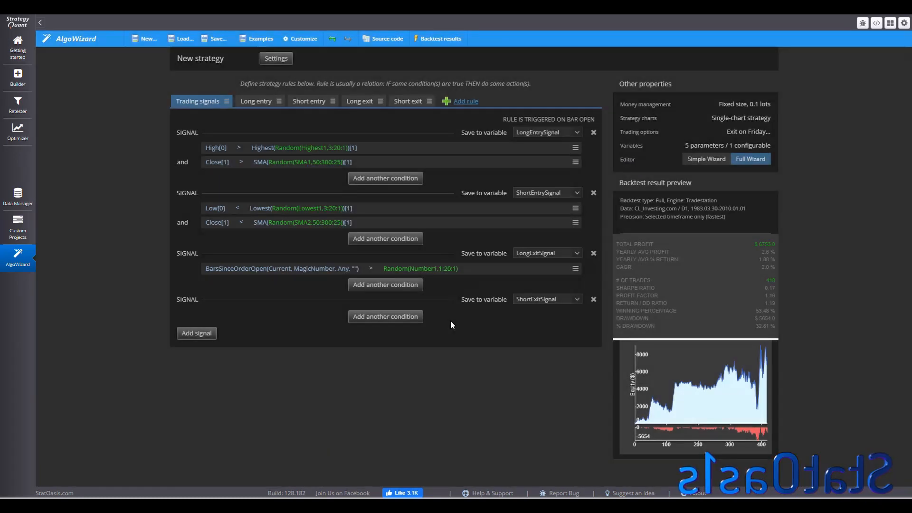
- Add an Order Profit Target condition to the long exit signal
{"action": "left_click", "coordinate": [374, 285]}
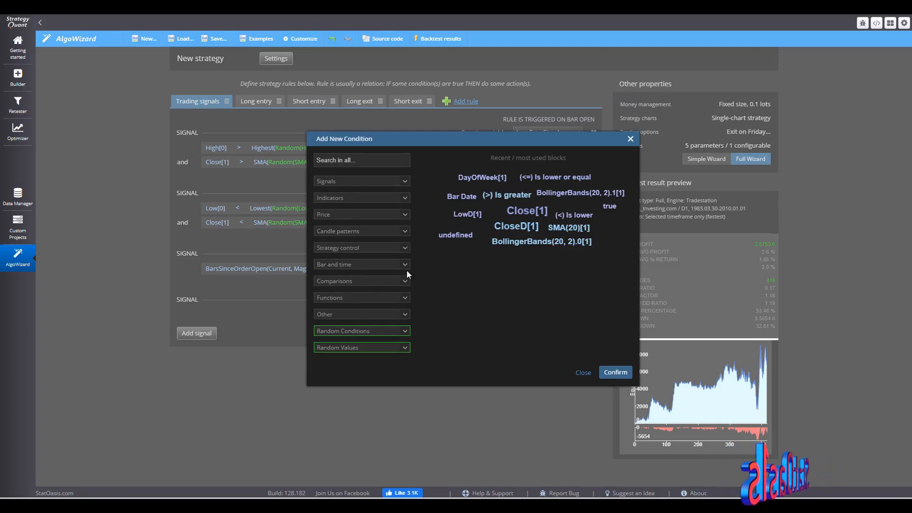
{"action": "left_click", "coordinate": [377, 160]}
{"action": "type", "text": "prof"}
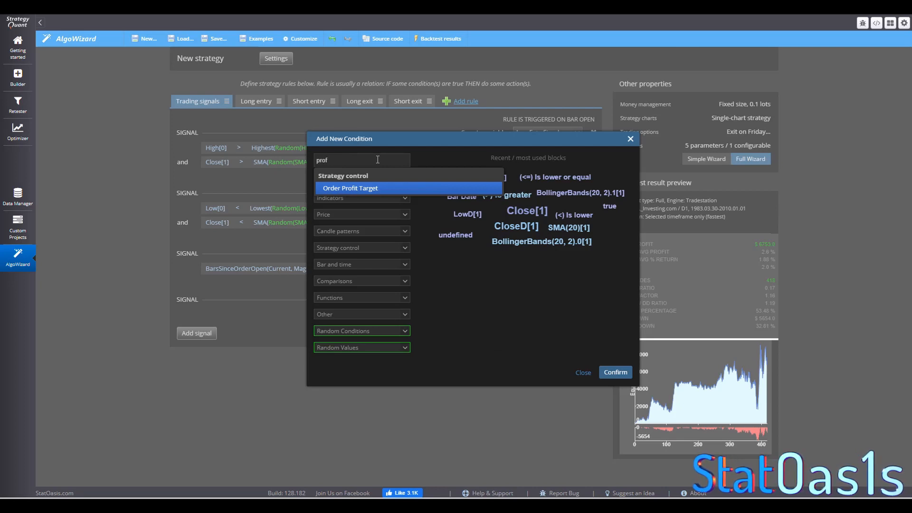
{"action": "left_click", "coordinate": [382, 189]}
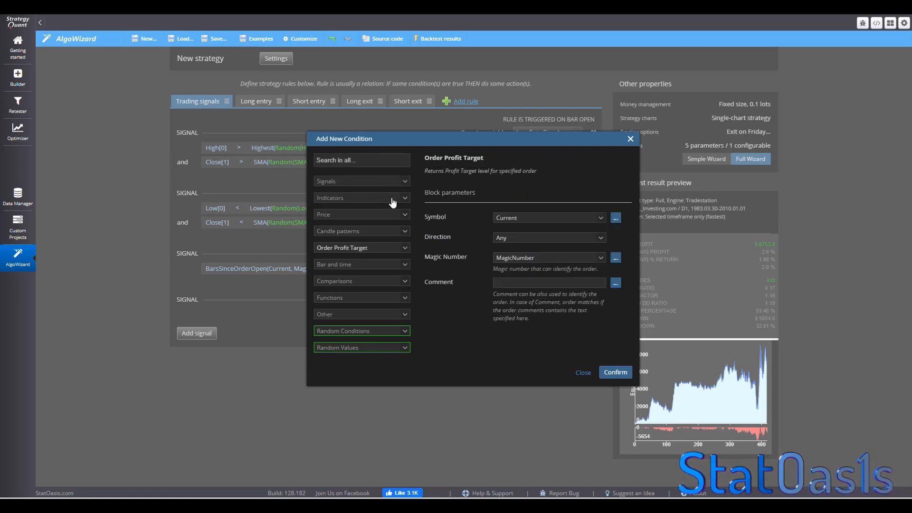
{"action": "left_click", "coordinate": [611, 372]}
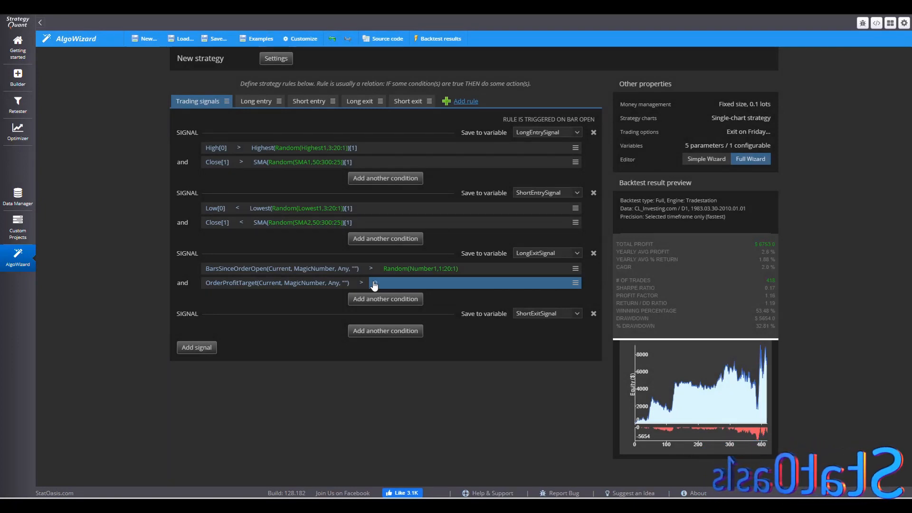
- Make the Order Profit Target comparison number random with the range 500:10000:250
{"action": "left_click", "coordinate": [374, 284]}
{"action": "left_click", "coordinate": [373, 281]}
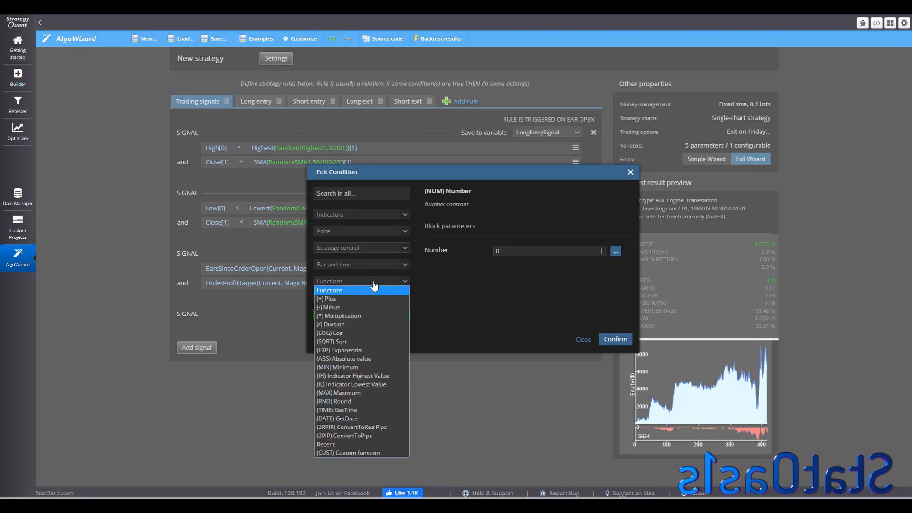
{"action": "left_click", "coordinate": [449, 282]}
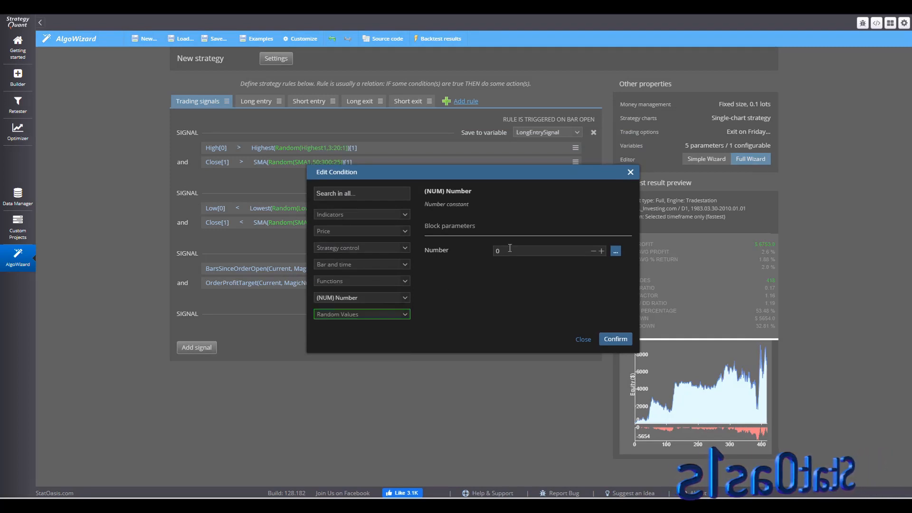
{"action": "left_click", "coordinate": [616, 250]}
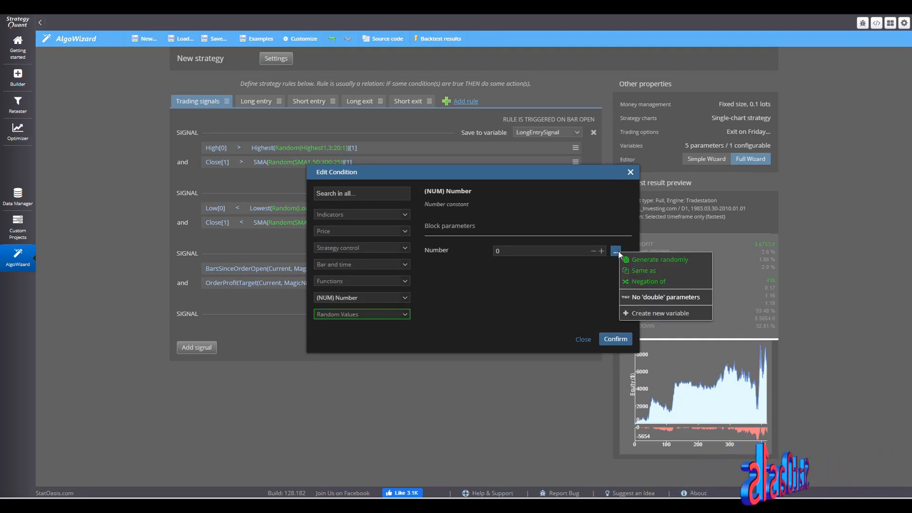
{"action": "left_click", "coordinate": [643, 263]}
{"action": "left_click_drag", "start_coordinate": [570, 250], "coordinate": [505, 248]}
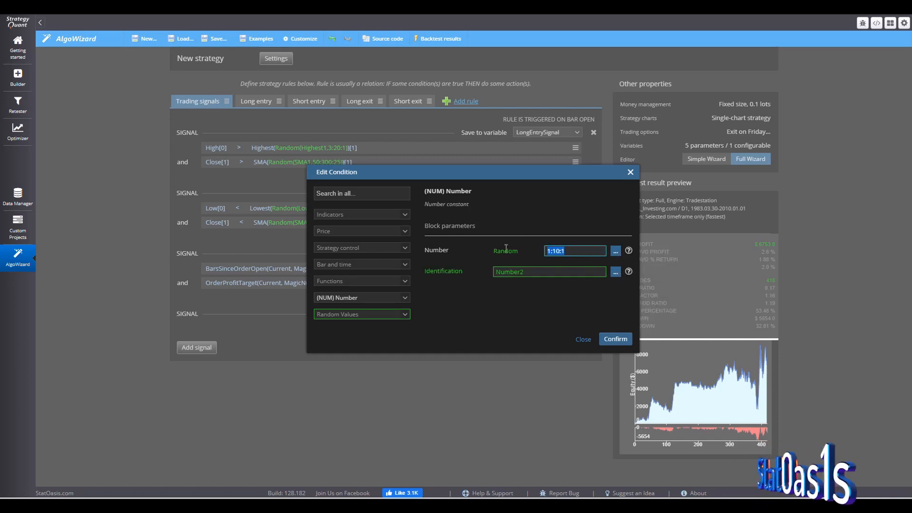
{"action": "type", "text": "500"}
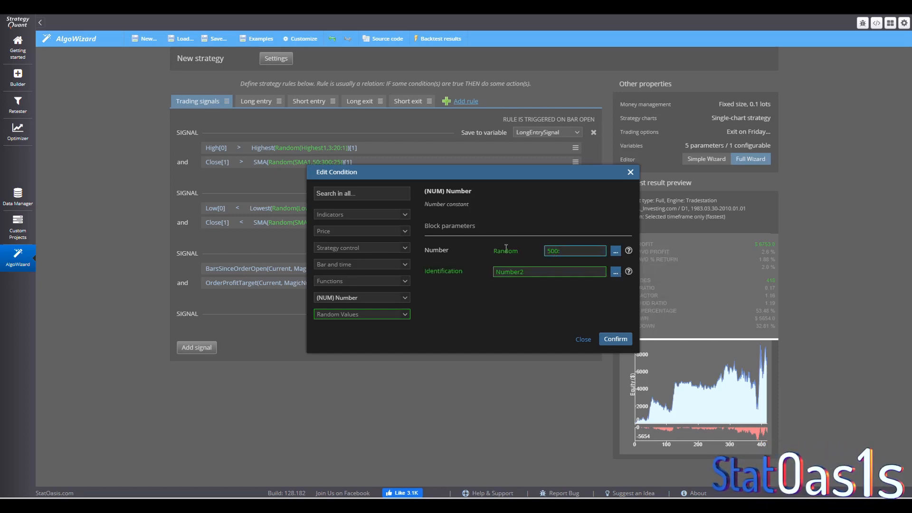
{"action": "type", "text": ":5000"}
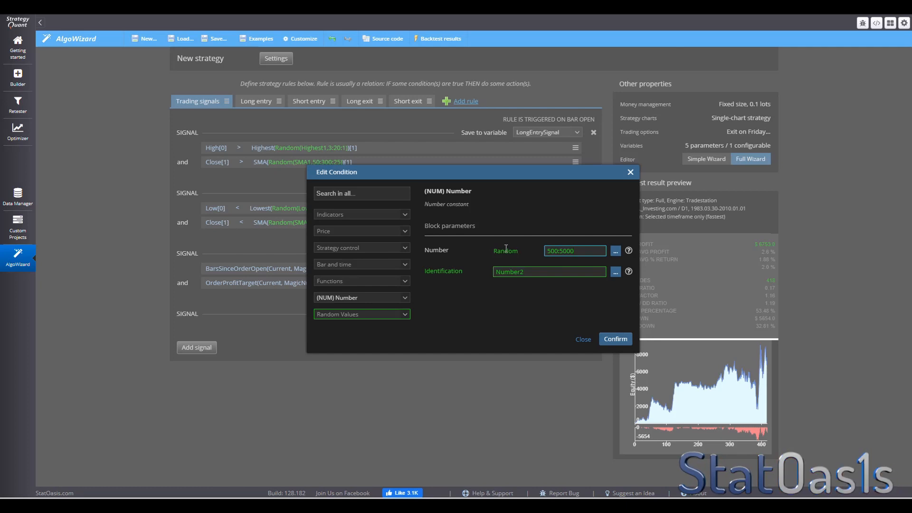
{"action": "type", "text": ":250"}
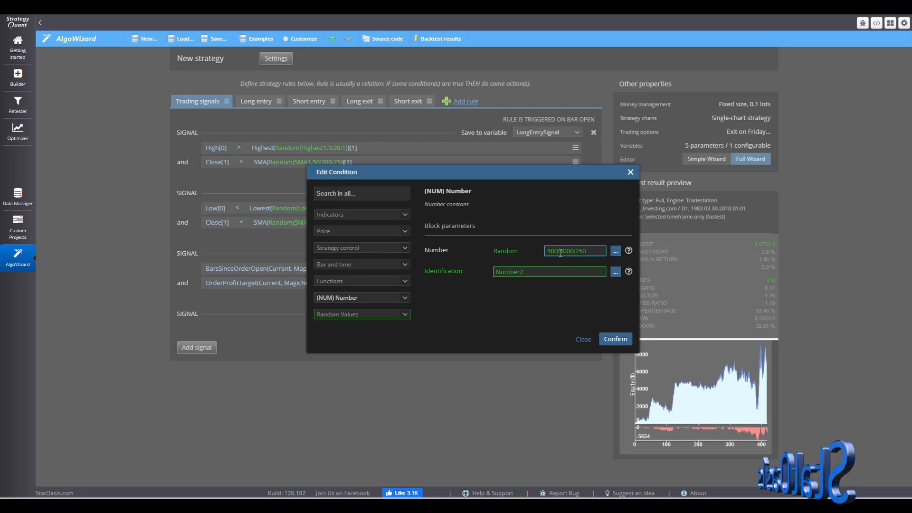
{"action": "left_click_drag", "start_coordinate": [560, 253], "coordinate": [563, 253]}
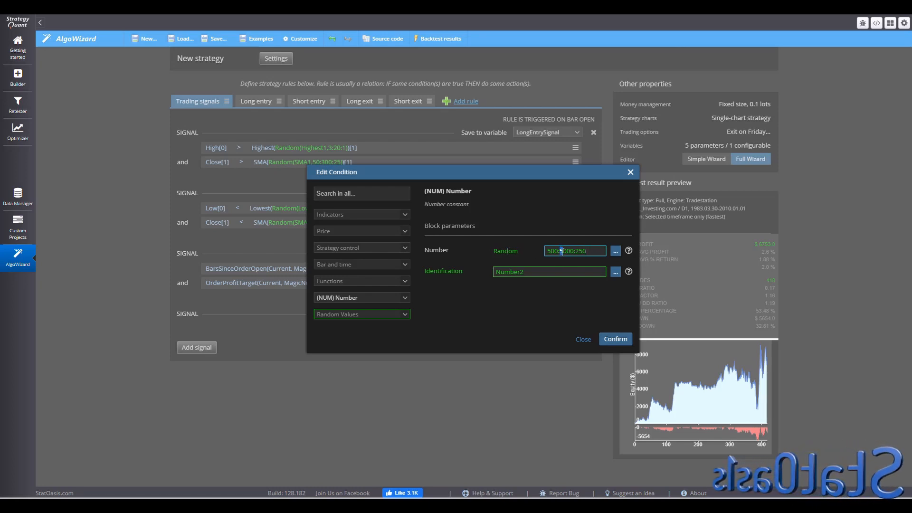
{"action": "type", "text": "12"}
{"action": "key", "text": "BackSpace"}
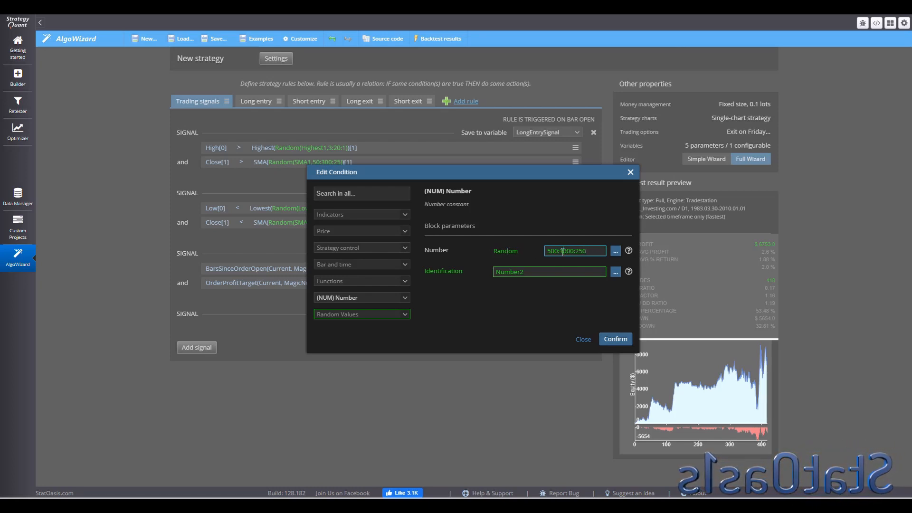
{"action": "type", "text": "0"}
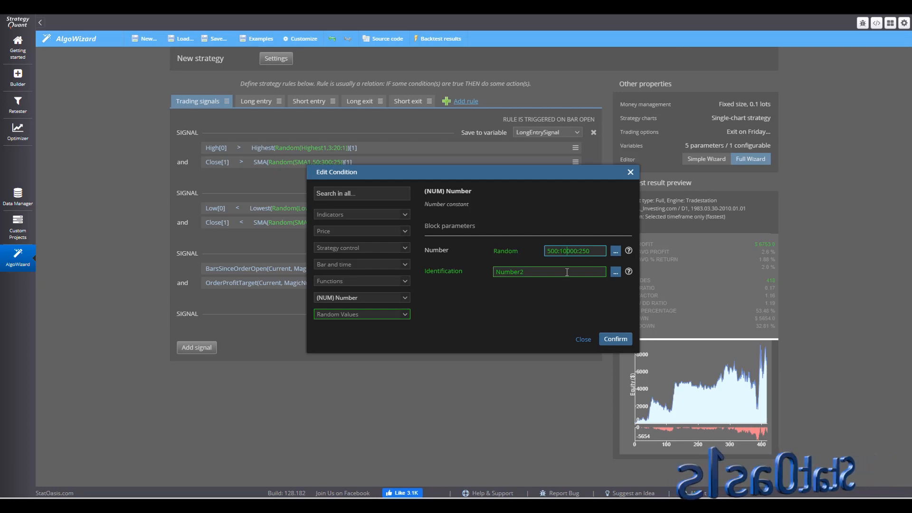
{"action": "left_click", "coordinate": [611, 335]}
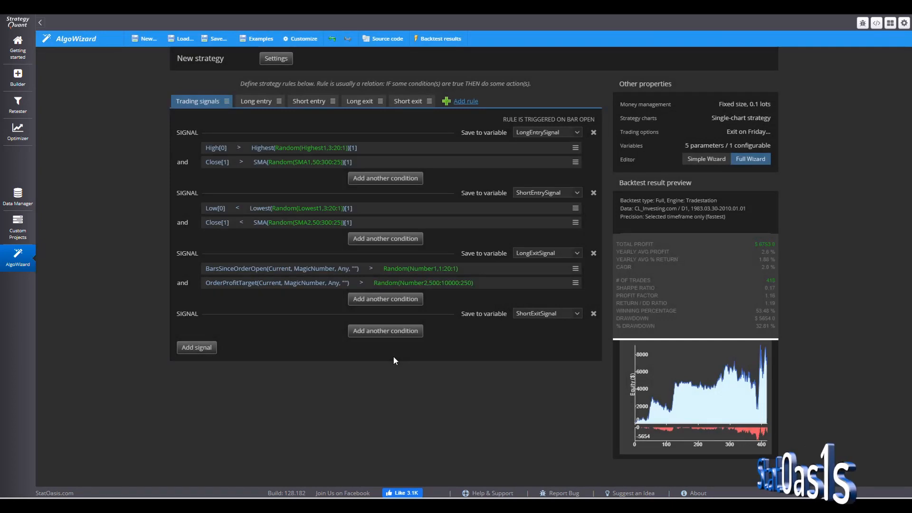
- Add a Bars Since Order Open condition to the short exit signal
{"action": "left_click", "coordinate": [380, 331]}
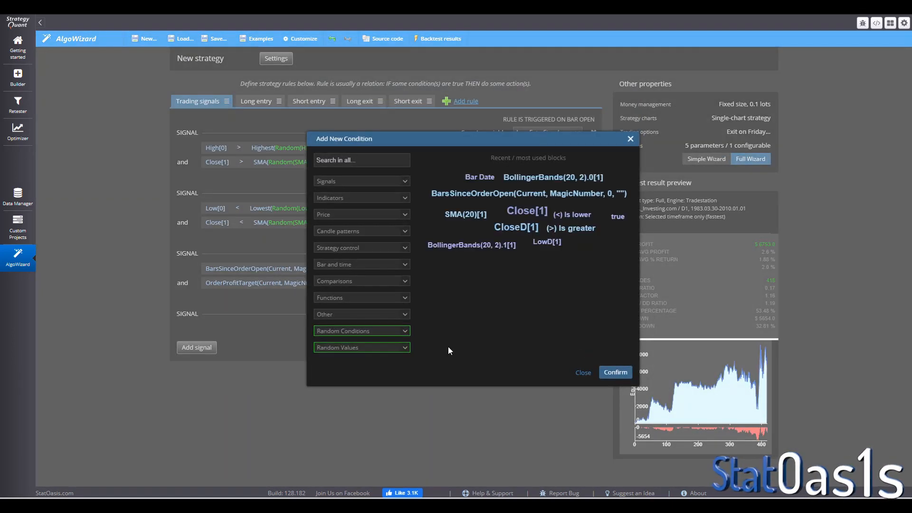
{"action": "left_click", "coordinate": [350, 160]}
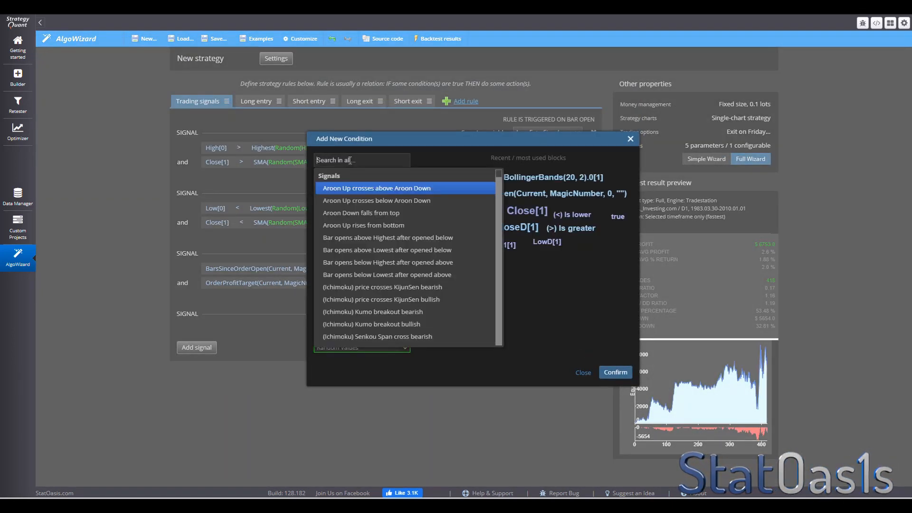
{"action": "type", "text": "bars"}
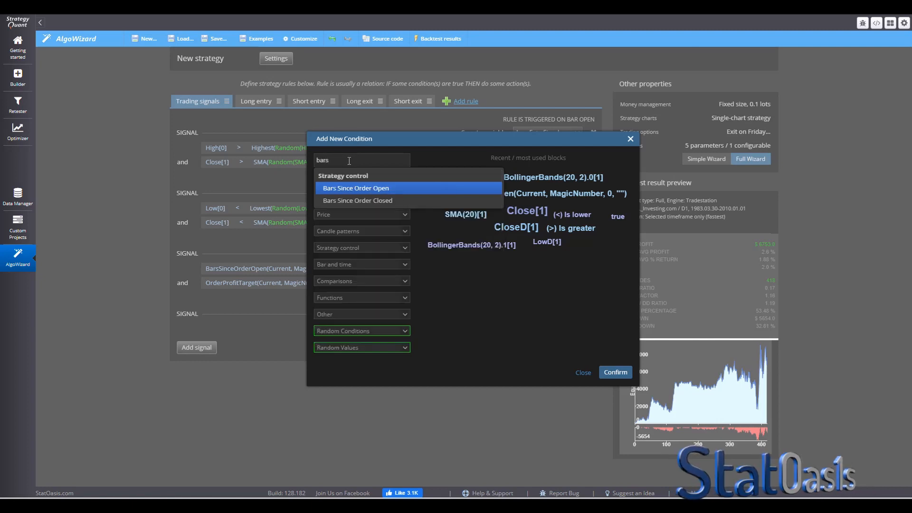
{"action": "left_click", "coordinate": [376, 188]}
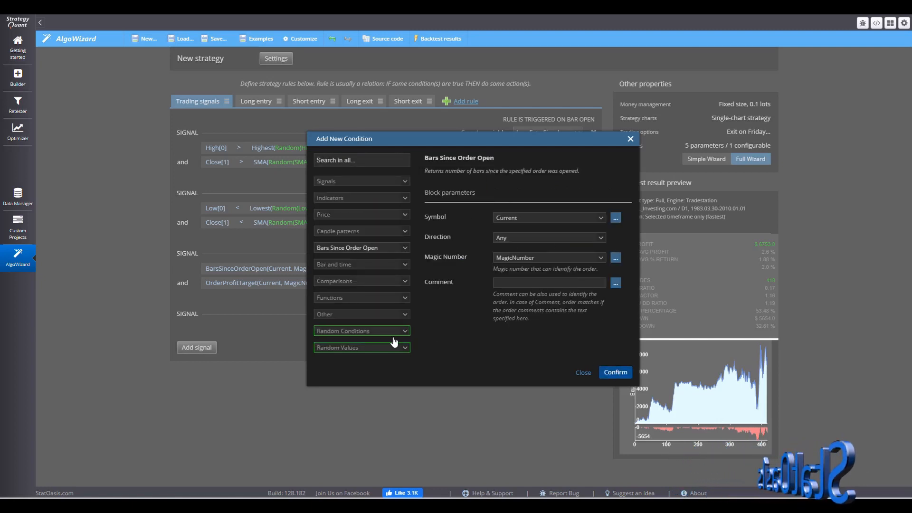
{"action": "key", "text": "Return"}
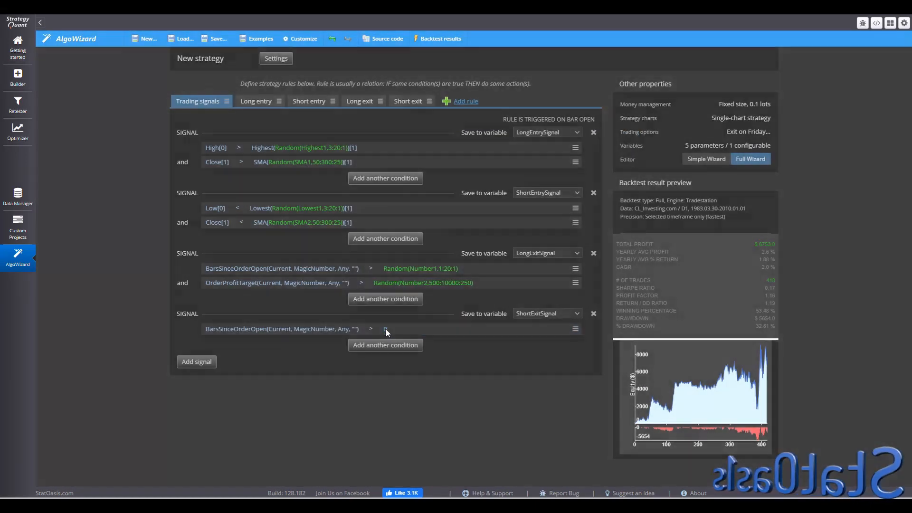
- Make the short exit Bars Since Order Open comparison number random with the range 1:20:1
{"action": "left_click", "coordinate": [385, 329]}
{"action": "left_click", "coordinate": [615, 252]}
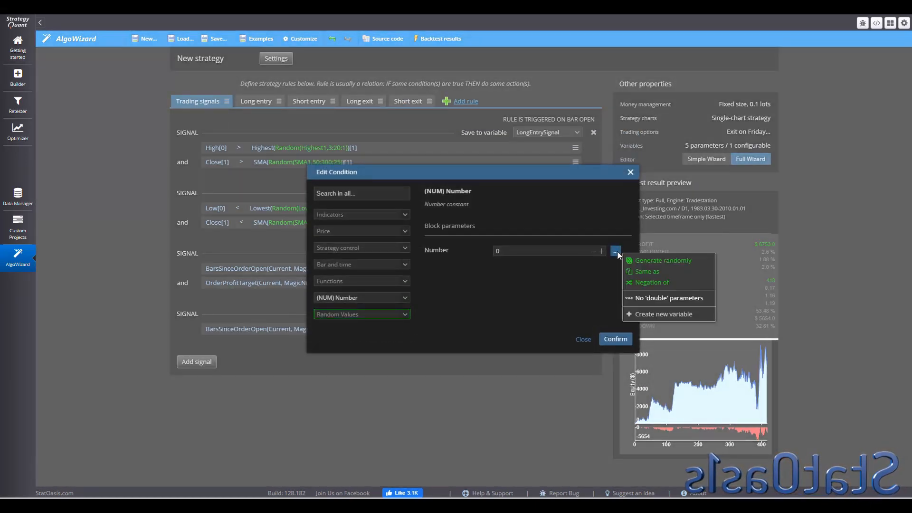
{"action": "left_click", "coordinate": [645, 260]}
{"action": "left_click", "coordinate": [555, 249]}
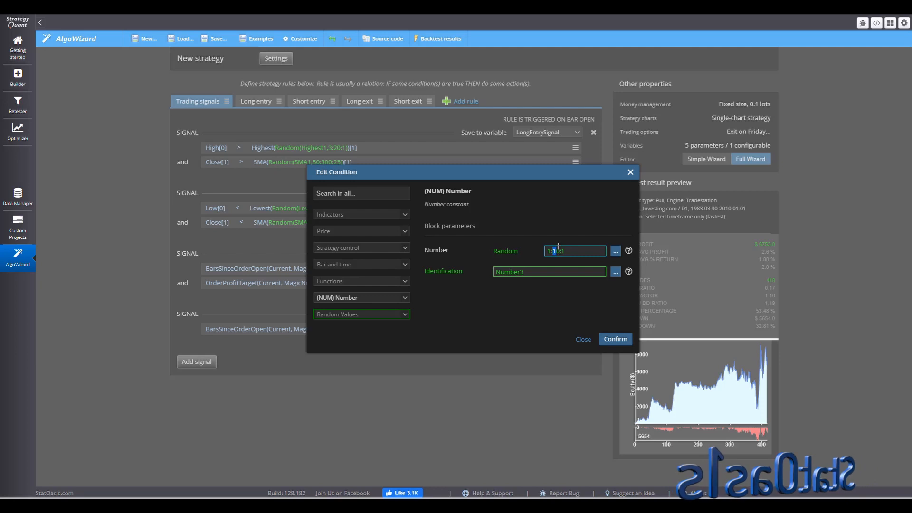
{"action": "type", "text": "2"}
{"action": "left_click", "coordinate": [617, 338]}
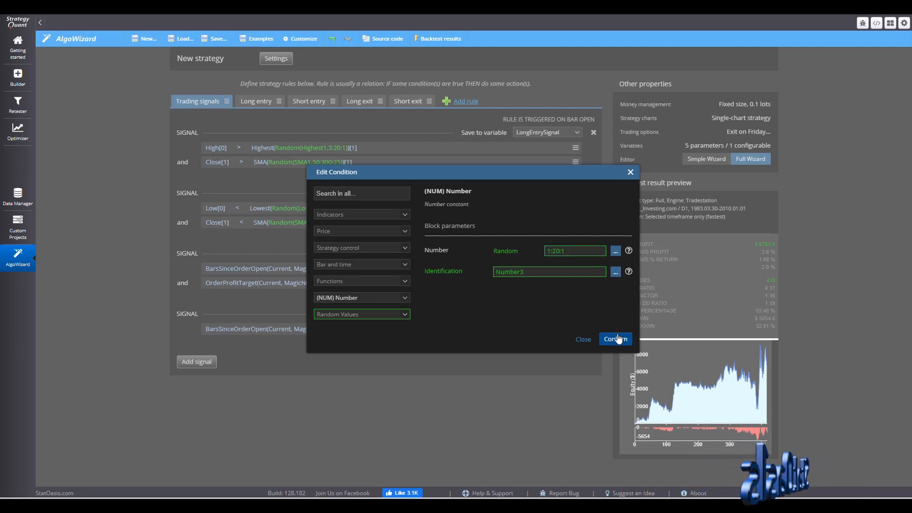
{"action": "left_click", "coordinate": [610, 337]}
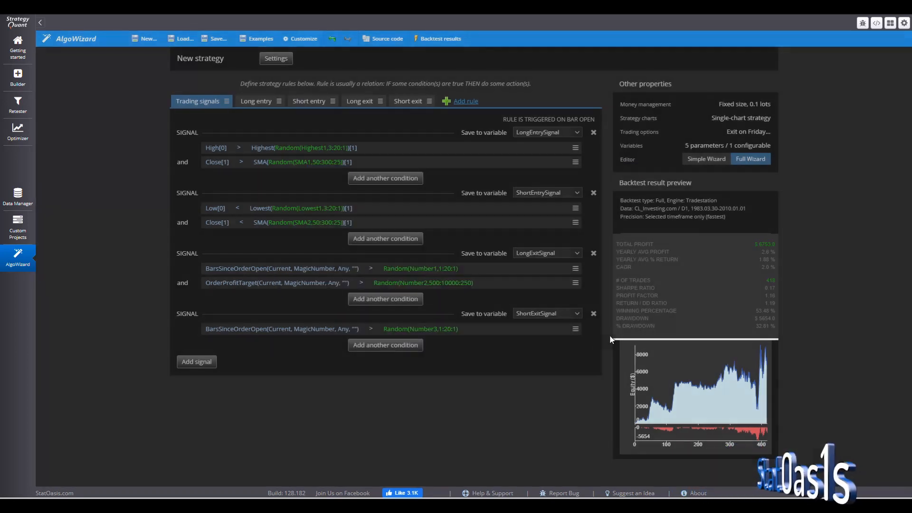
- Add an Order Profit Target condition to the short exit signal
{"action": "left_click", "coordinate": [372, 347]}
{"action": "left_click", "coordinate": [355, 161]}
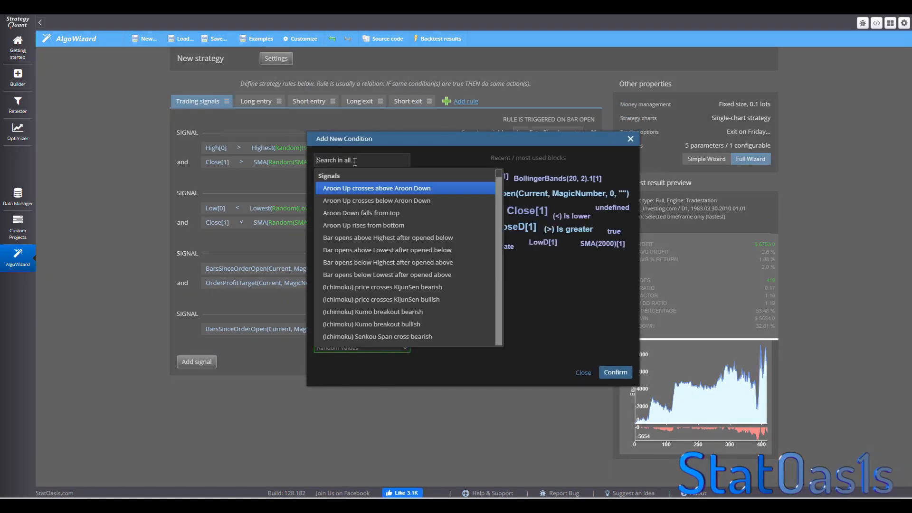
{"action": "type", "text": "order"}
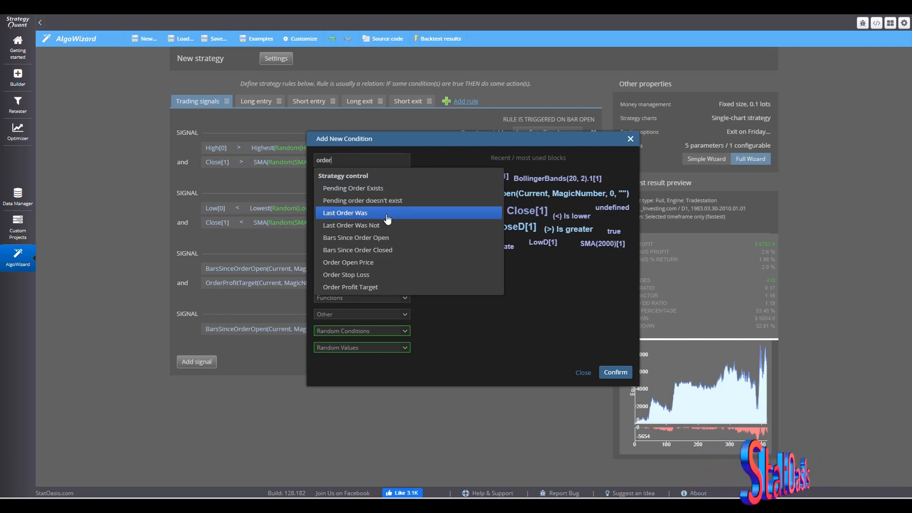
{"action": "left_click", "coordinate": [386, 287]}
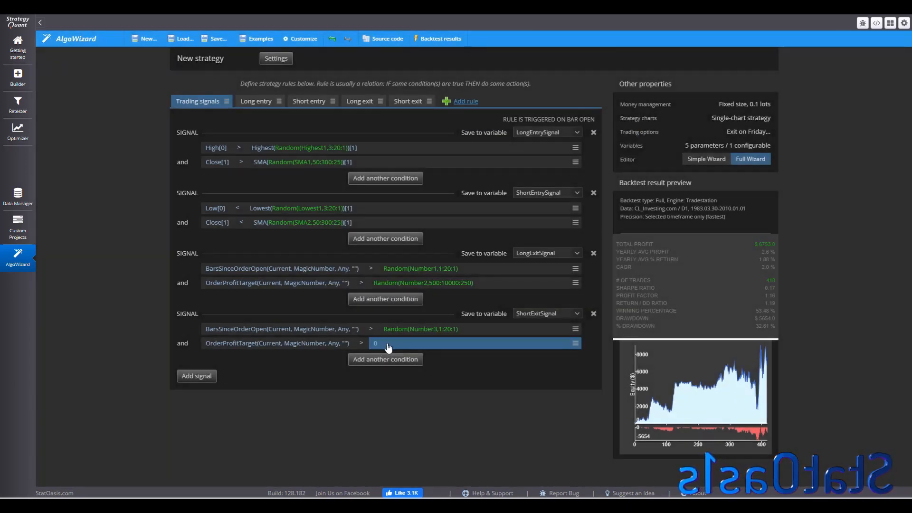
{"action": "left_click", "coordinate": [388, 345]}
{"action": "left_click_drag", "start_coordinate": [534, 250], "coordinate": [461, 252]}
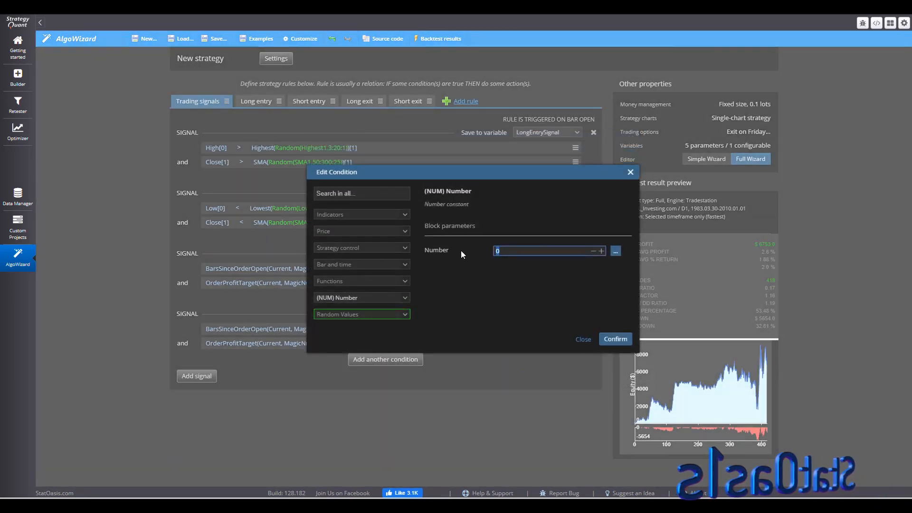
{"action": "type", "text": "500:10"}
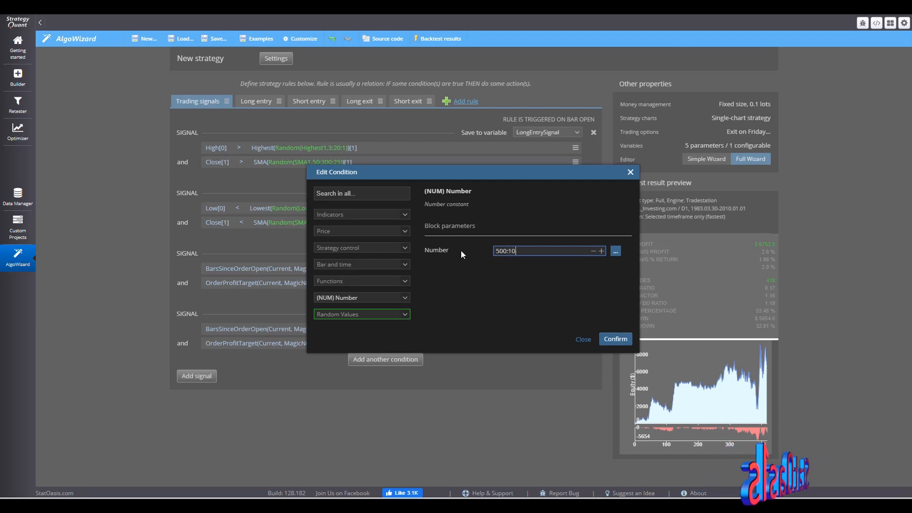
{"action": "type", "text": "0"}
{"action": "type", "text": "00"}
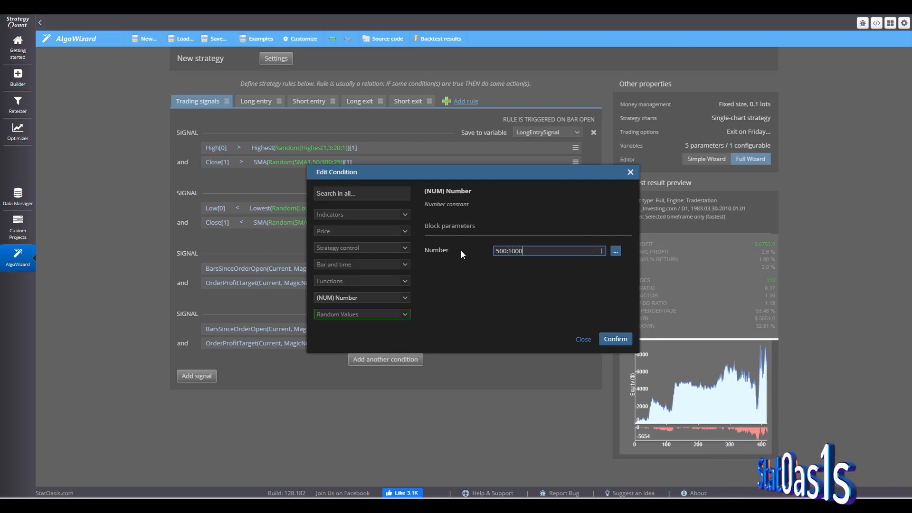
{"action": "type", "text": ":250"}
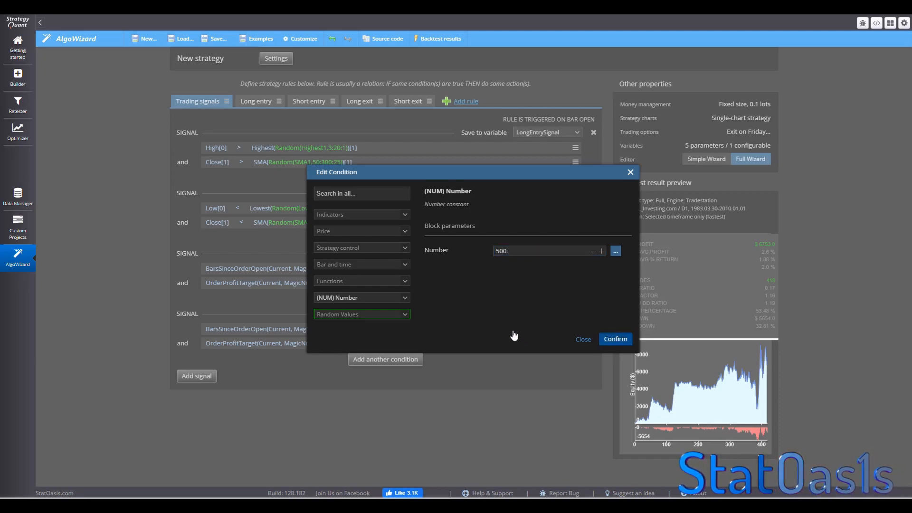
{"action": "key", "text": "Return"}
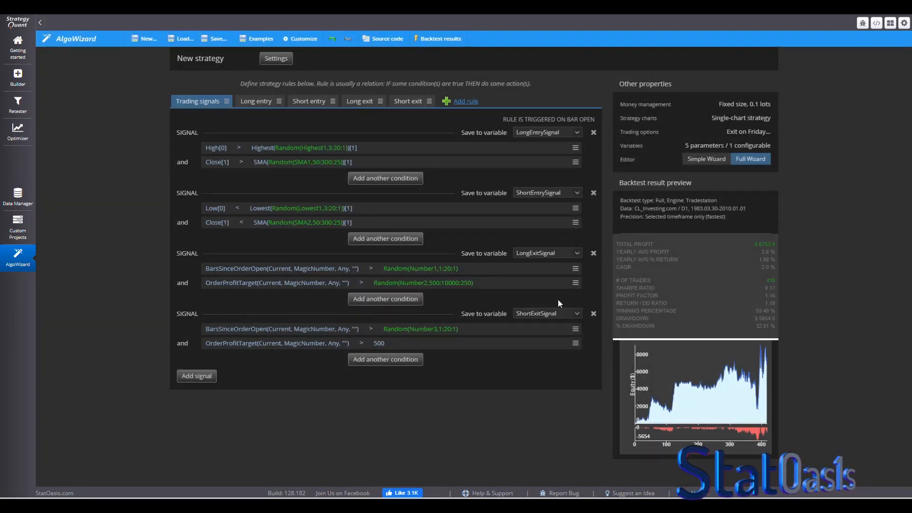
- Change the long exit Order Profit Target random range to 500:10000:500
{"action": "left_click", "coordinate": [455, 283]}
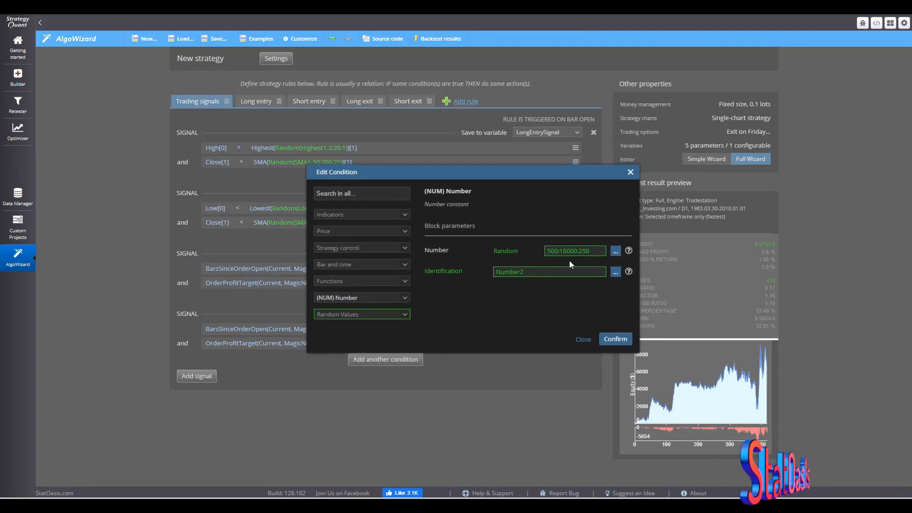
{"action": "left_click_drag", "start_coordinate": [590, 251], "coordinate": [579, 251]}
{"action": "type", "text": "5"}
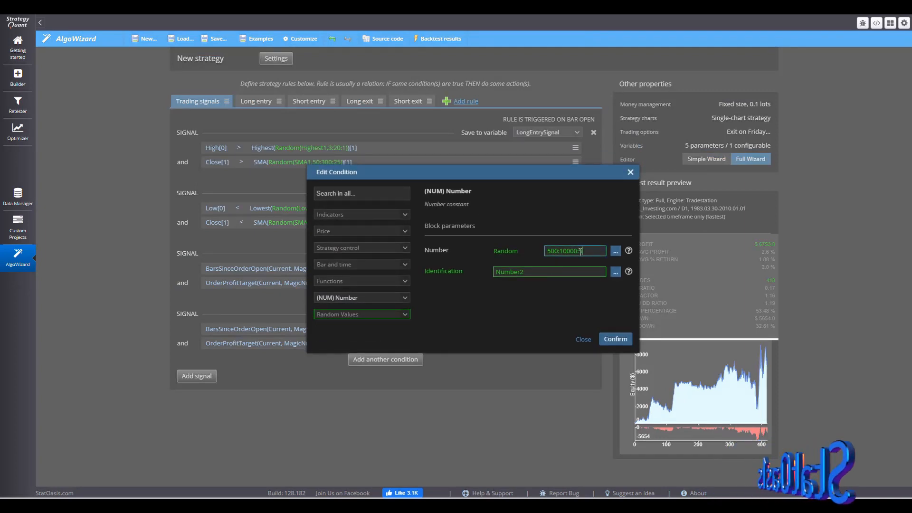
{"action": "left_click", "coordinate": [613, 344]}
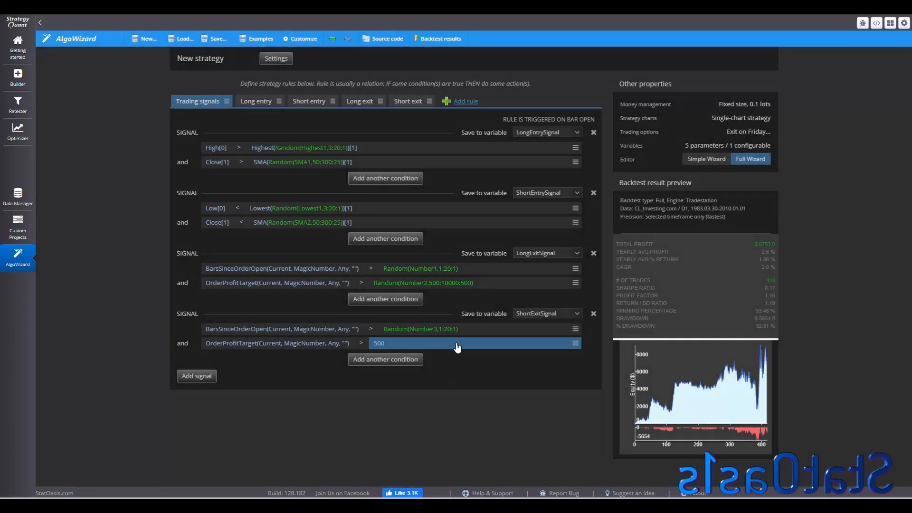
- Make the short exit Order Profit Target number random with range 500:10000:500, and join the exit conditions with or
{"action": "left_click", "coordinate": [383, 343]}
{"action": "left_click", "coordinate": [616, 251]}
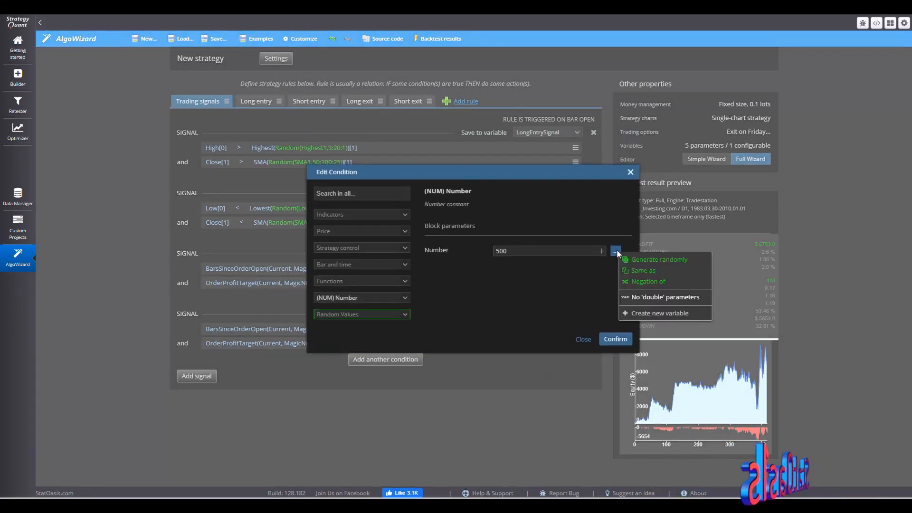
{"action": "left_click", "coordinate": [647, 259]}
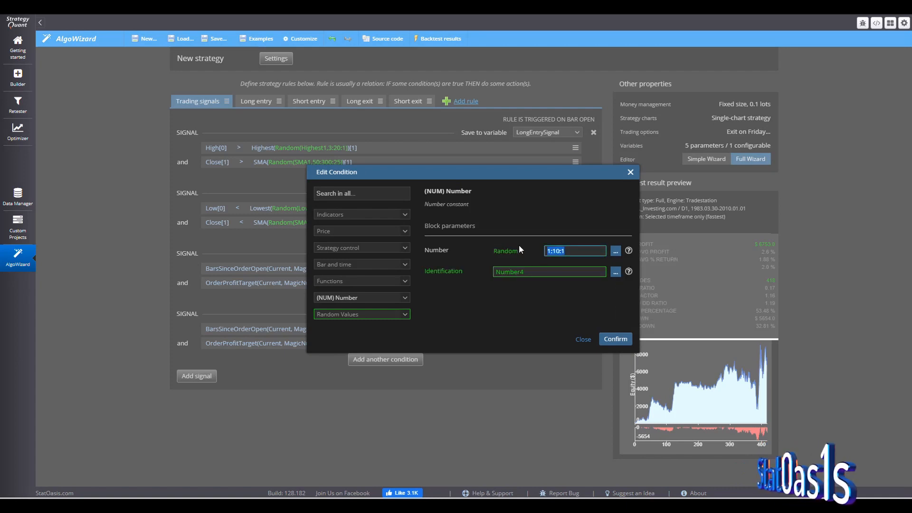
{"action": "type", "text": "500:1"}
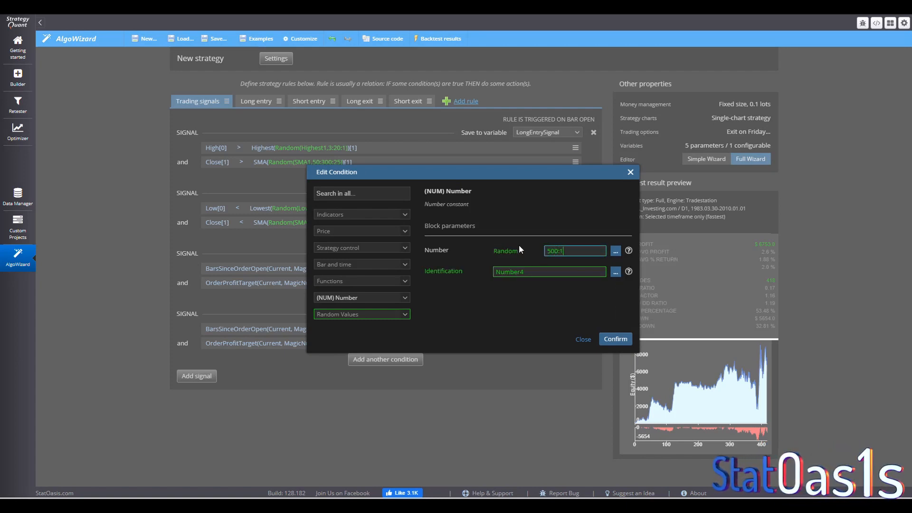
{"action": "type", "text": "0000"}
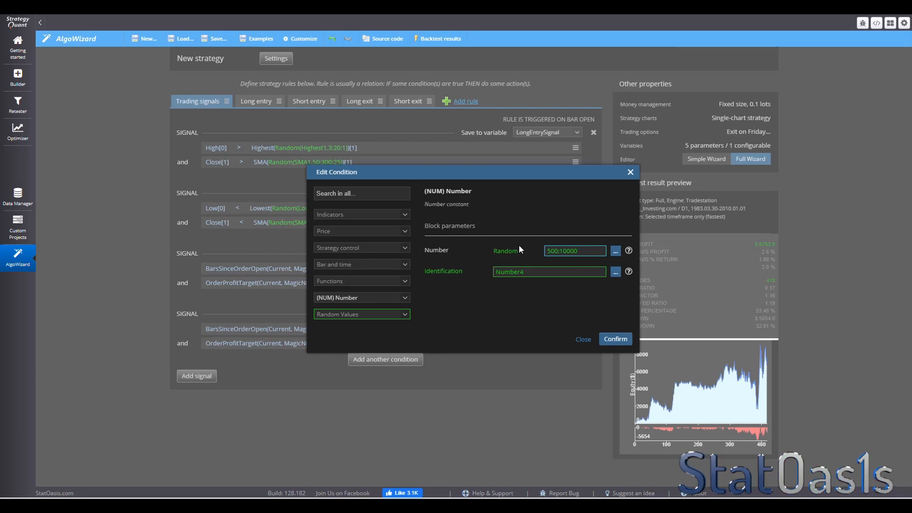
{"action": "type", "text": ":500"}
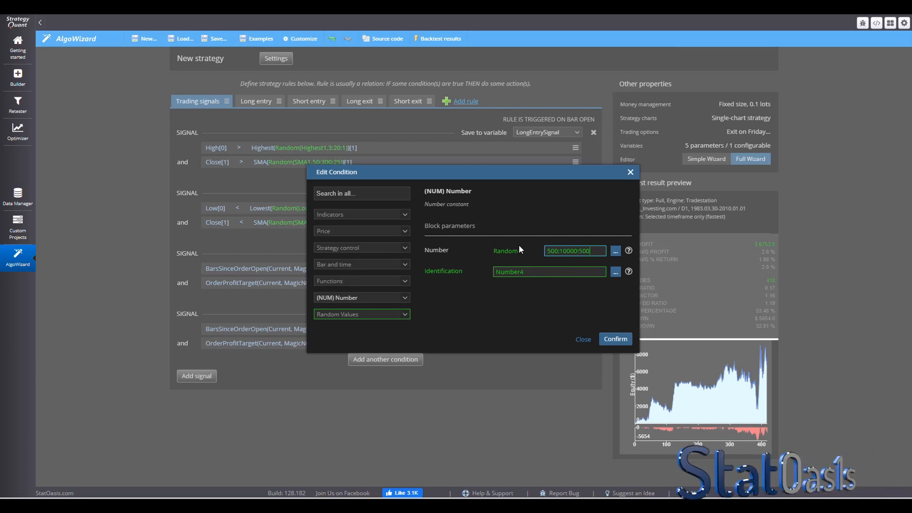
{"action": "left_click", "coordinate": [620, 342]}
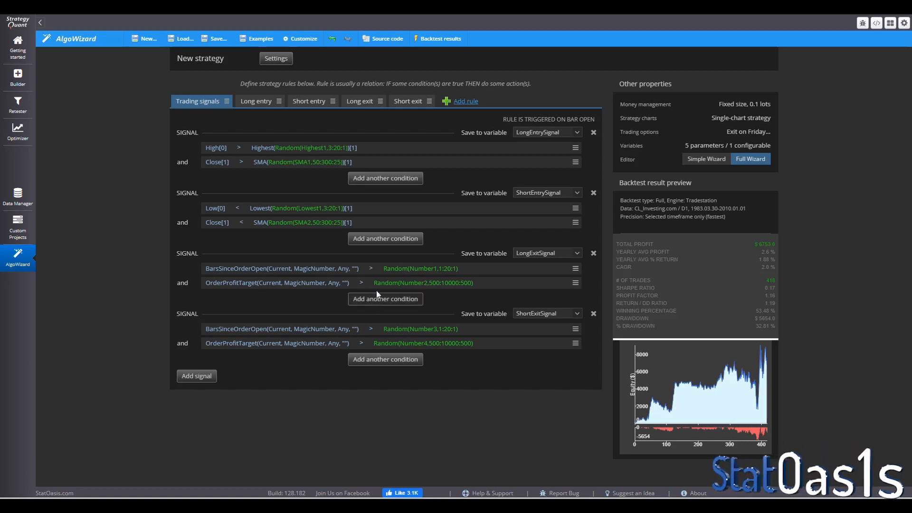
{"action": "left_click", "coordinate": [183, 343]}
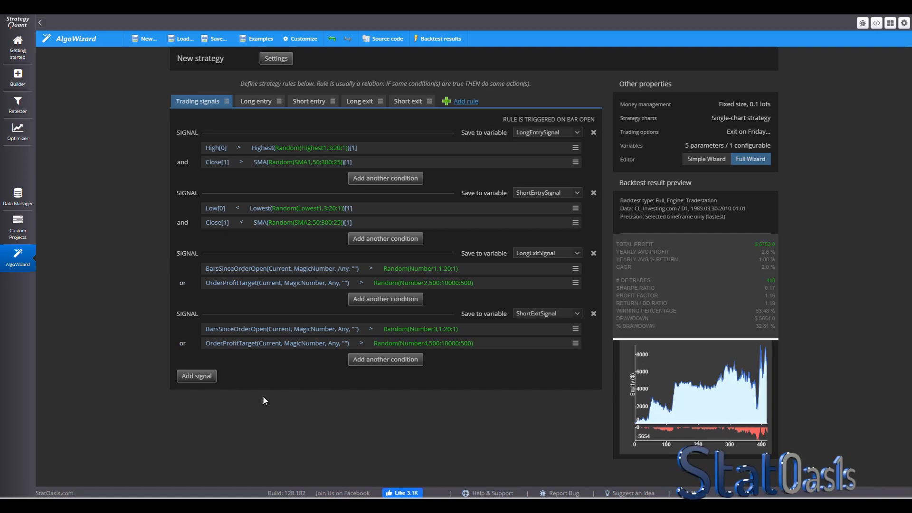
- Add a Close[1] is lower than condition to the long exit signal
{"action": "left_click", "coordinate": [373, 302]}
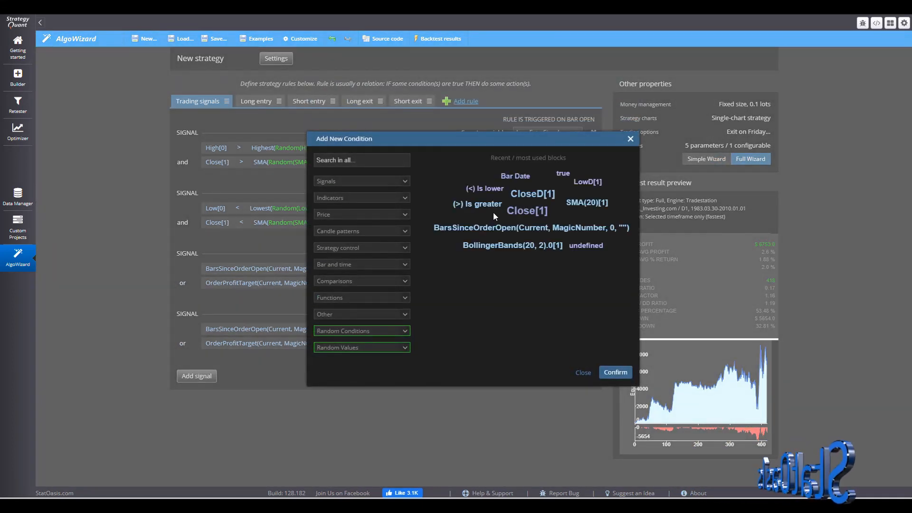
{"action": "left_click", "coordinate": [527, 212]}
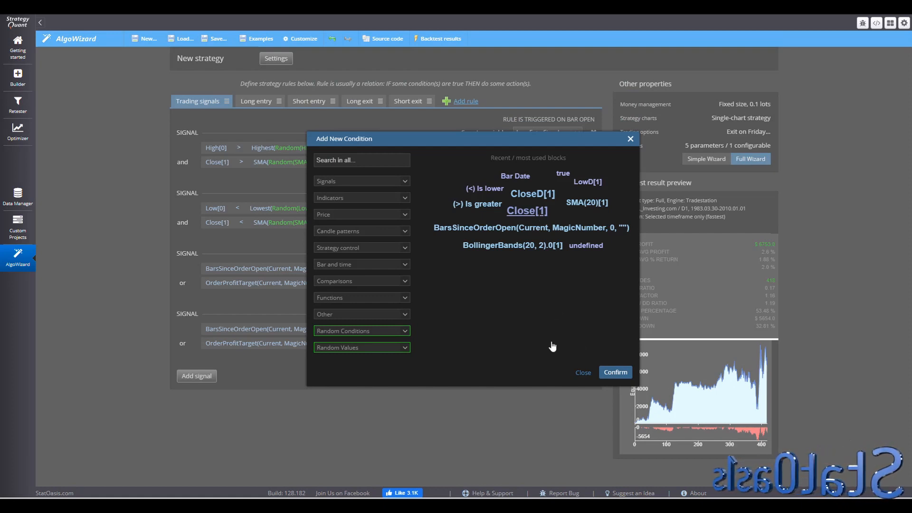
{"action": "left_click", "coordinate": [615, 372]}
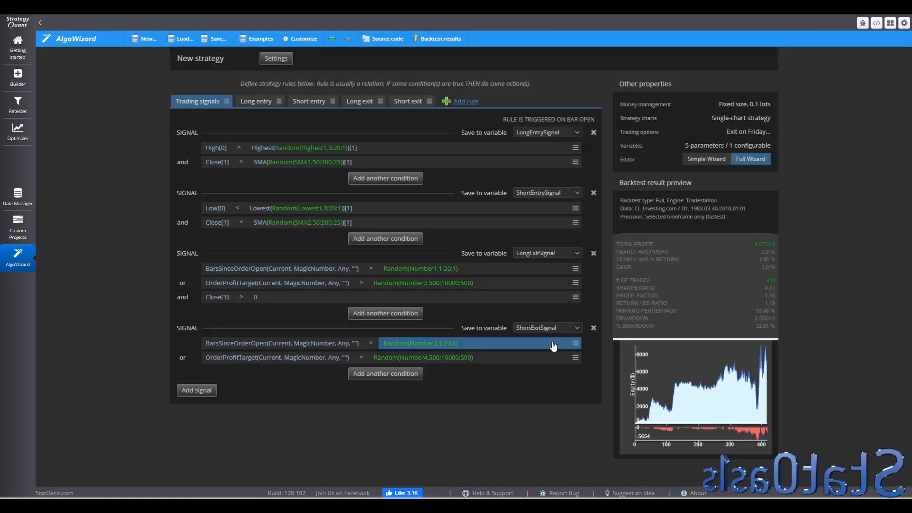
{"action": "left_click", "coordinate": [239, 300]}
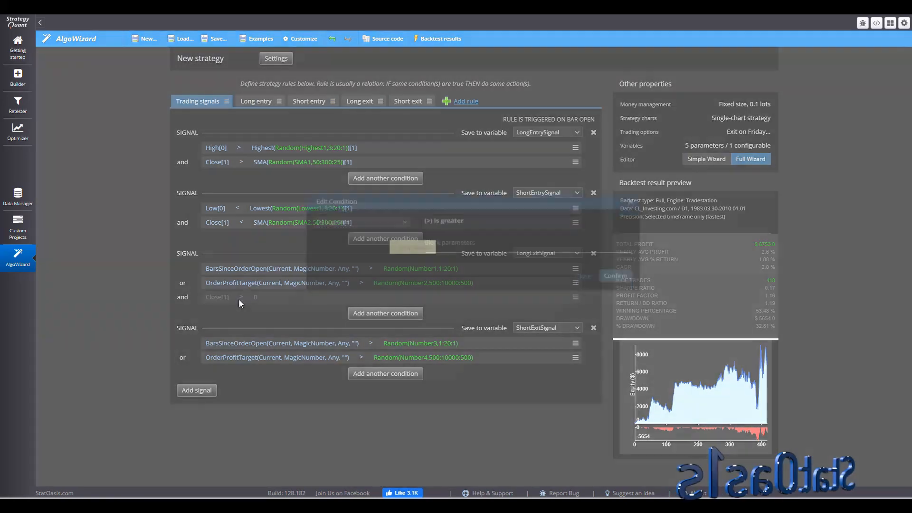
{"action": "left_click", "coordinate": [398, 242]}
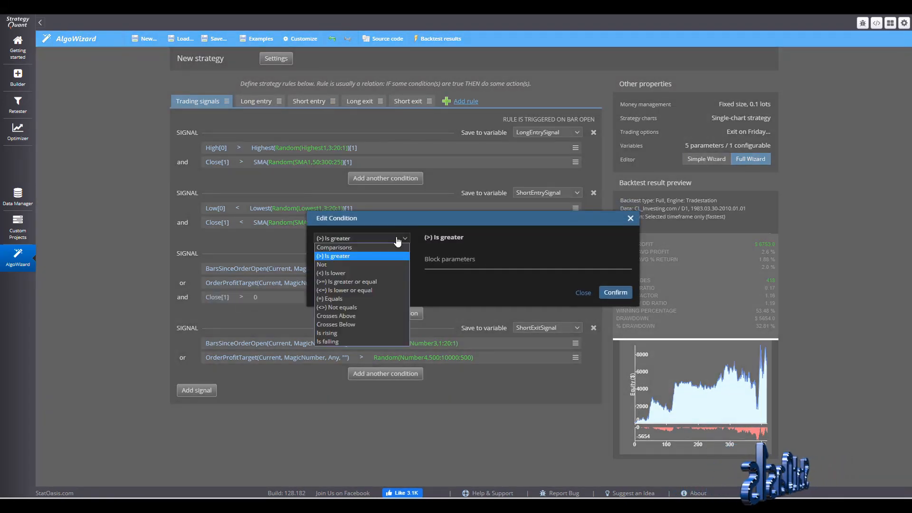
{"action": "left_click", "coordinate": [373, 269]}
{"action": "left_click", "coordinate": [615, 292]}
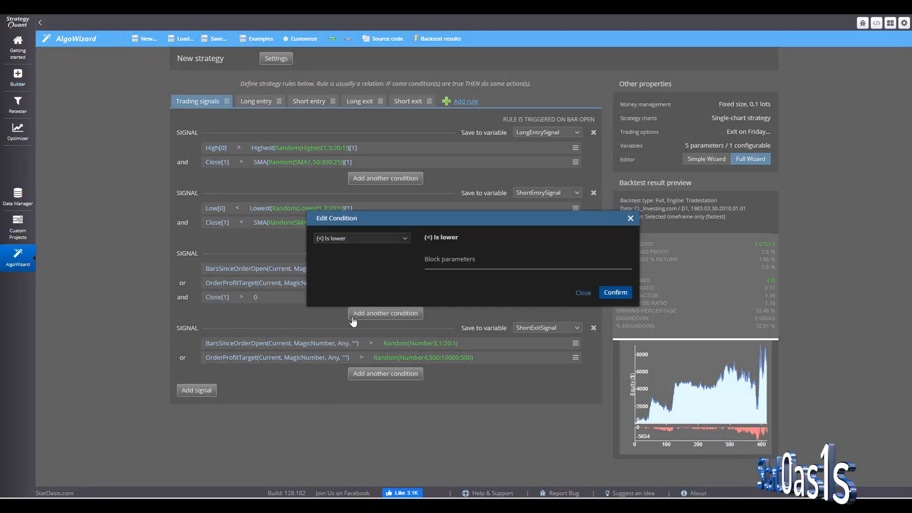
- Compare the long exit's Close[1] to an SMA with a random period range 5:15:1, joining it with or
{"action": "left_click", "coordinate": [255, 296]}
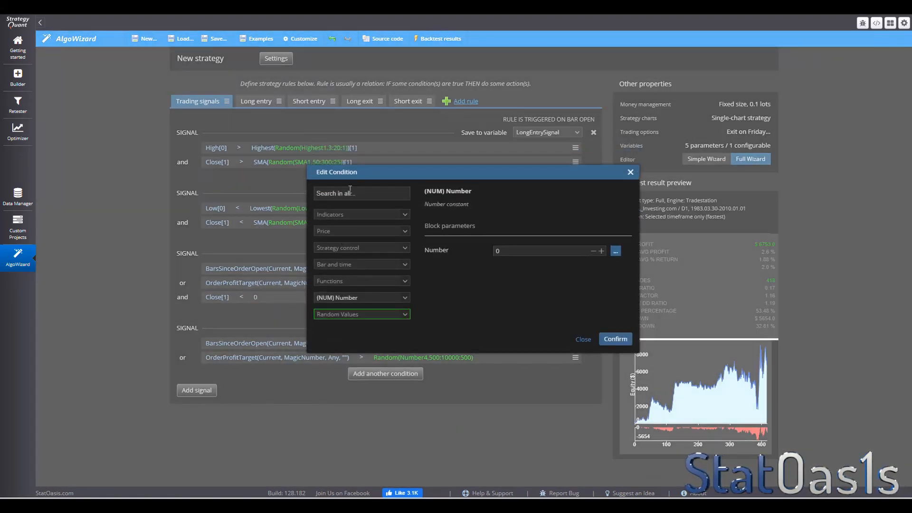
{"action": "left_click", "coordinate": [350, 192]}
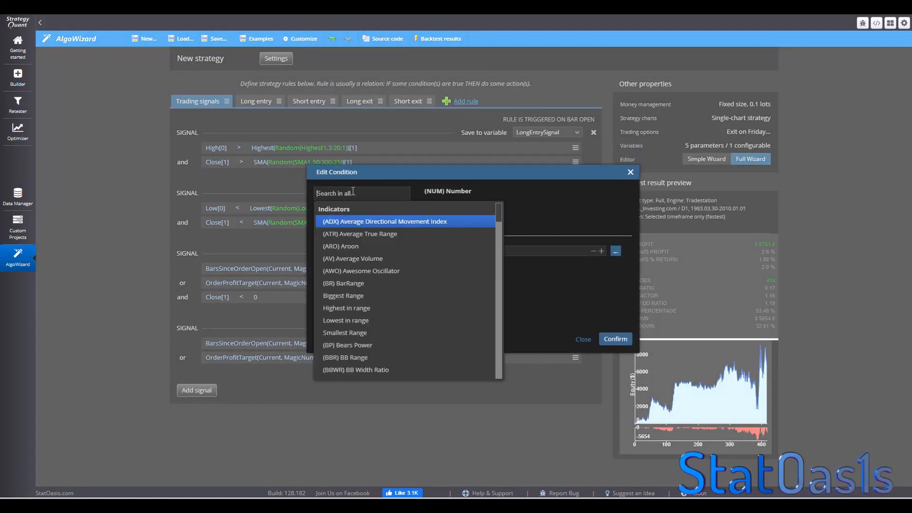
{"action": "type", "text": "sma"}
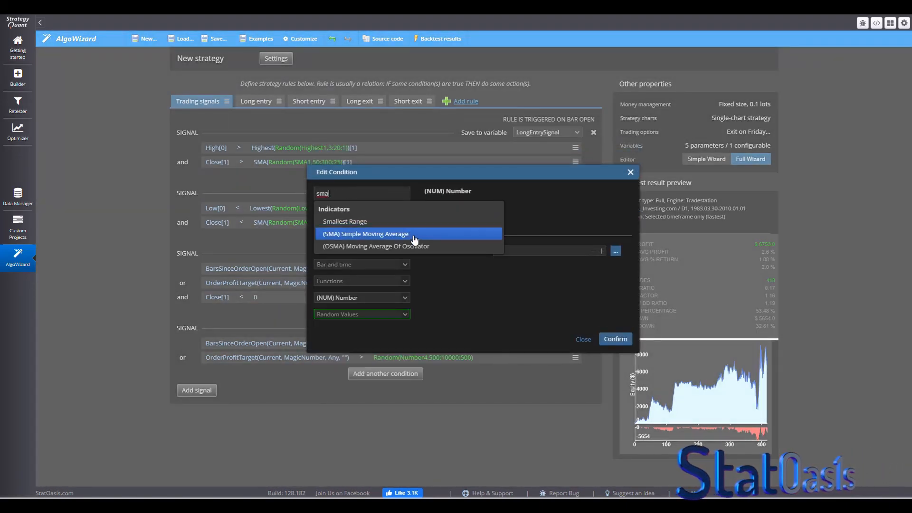
{"action": "left_click", "coordinate": [441, 234]}
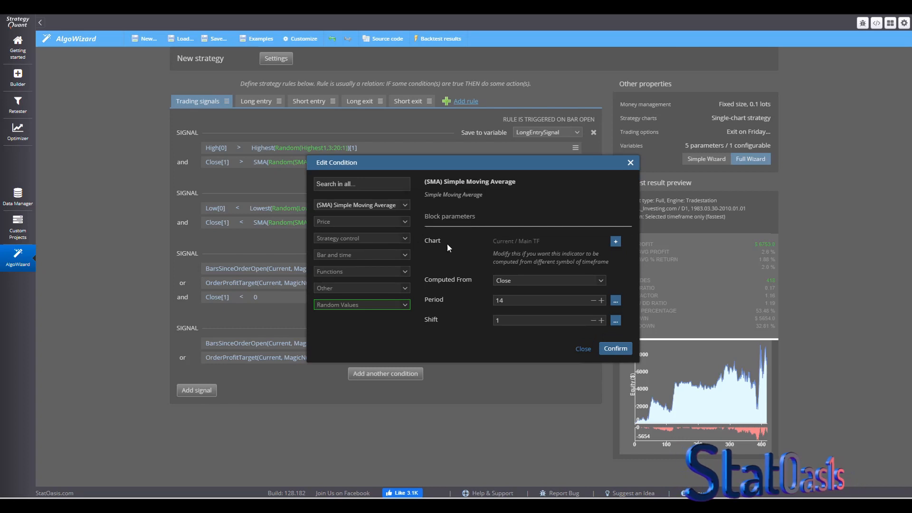
{"action": "left_click", "coordinate": [616, 300]}
{"action": "left_click", "coordinate": [634, 315]}
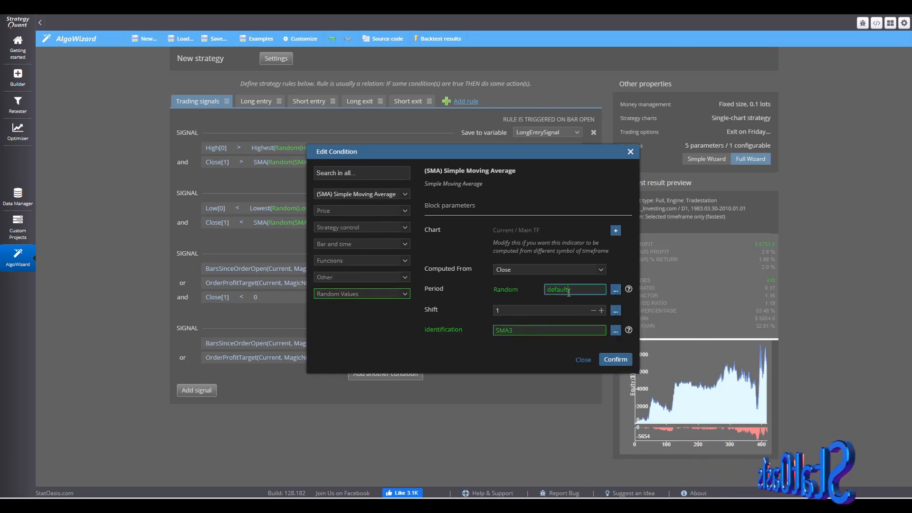
{"action": "left_click_drag", "start_coordinate": [568, 292], "coordinate": [531, 290]}
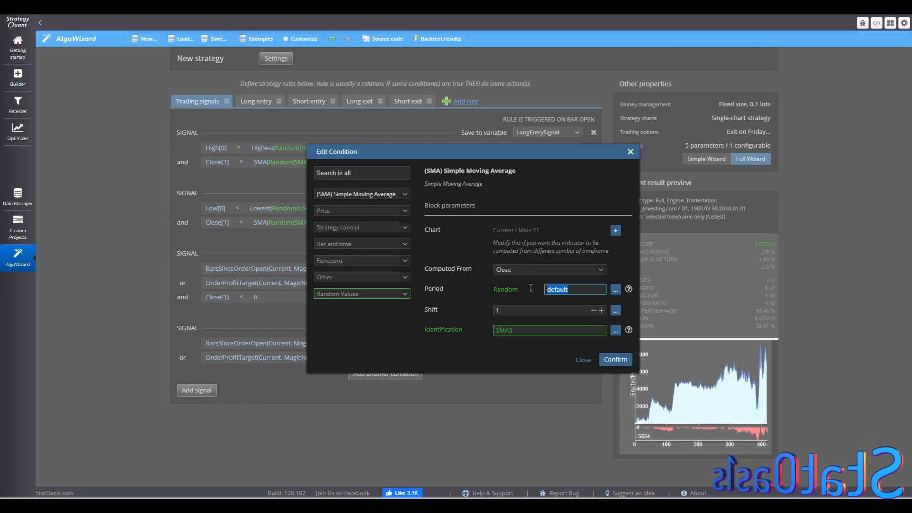
{"action": "type", "text": "5:15"}
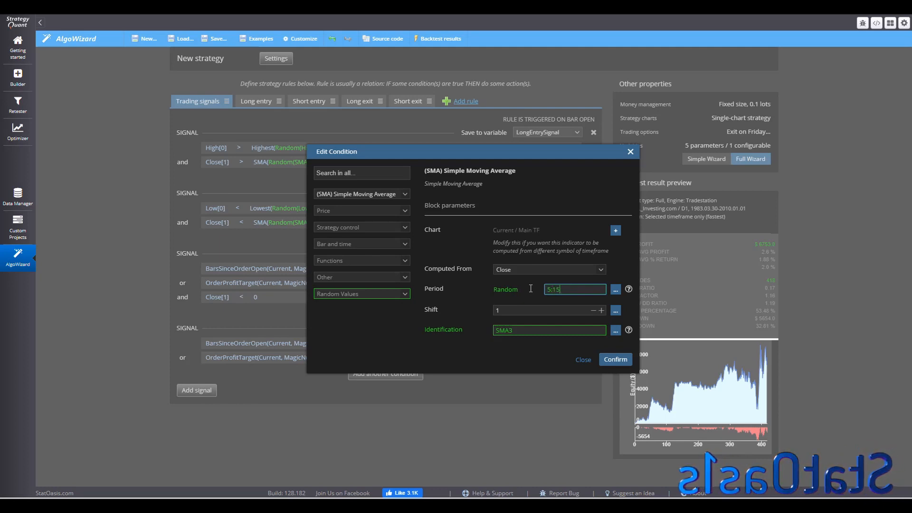
{"action": "type", "text": ":1"}
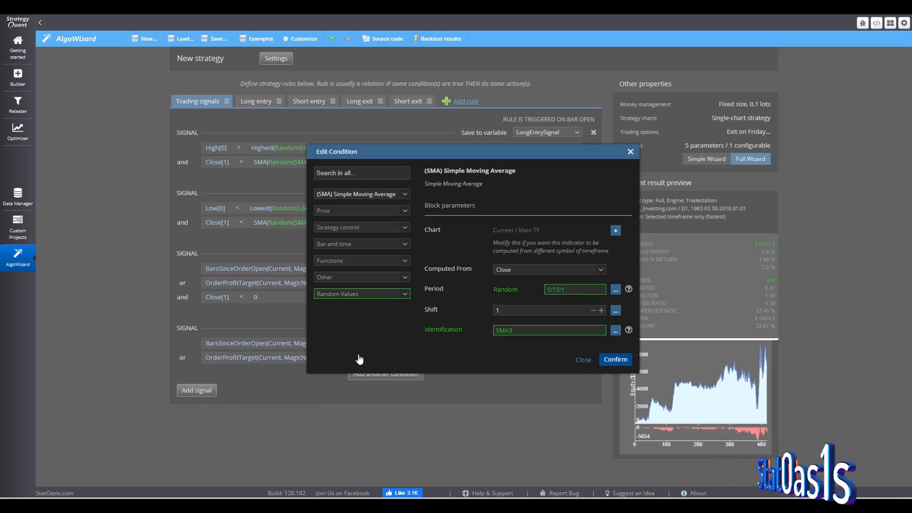
{"action": "key", "text": "Return"}
{"action": "left_click", "coordinate": [183, 297]}
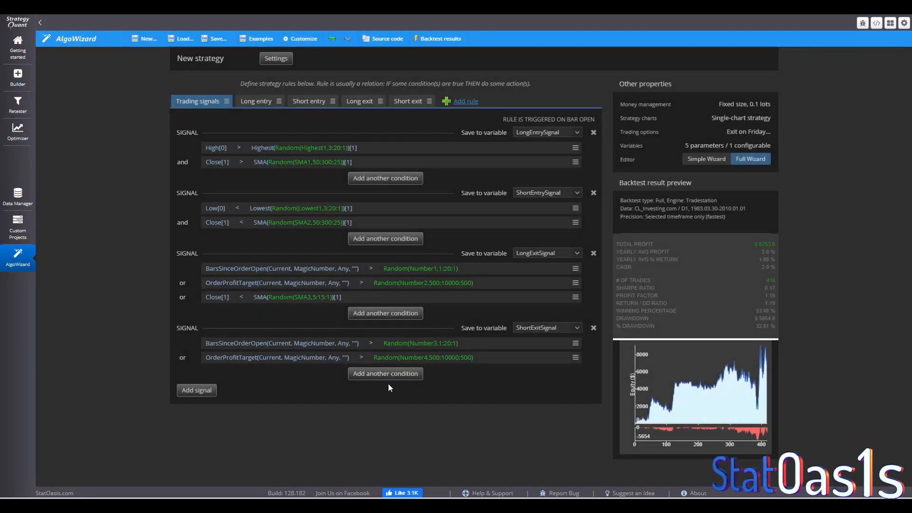
- Add a Close is greater than condition to the short exit signal and set the Close shift to 0 in both exit conditions
{"action": "left_click", "coordinate": [380, 373]}
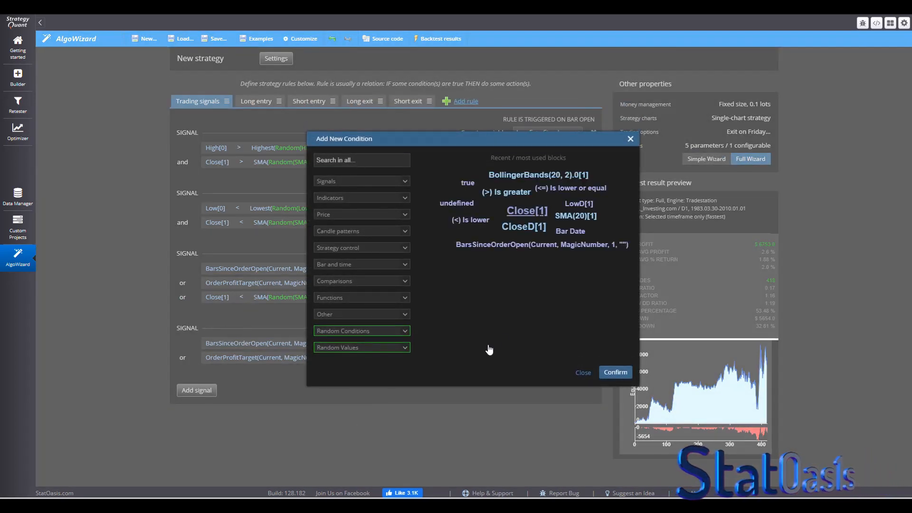
{"action": "key", "text": "Return"}
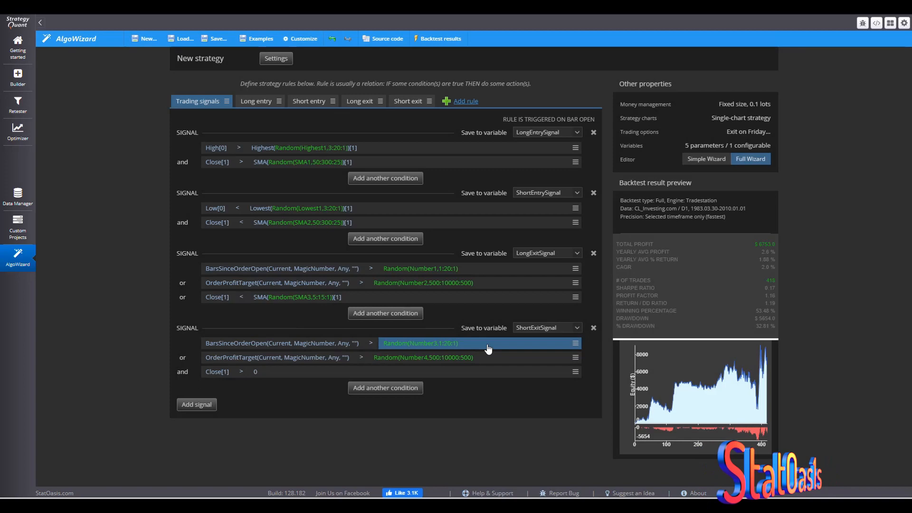
{"action": "left_click", "coordinate": [226, 296]}
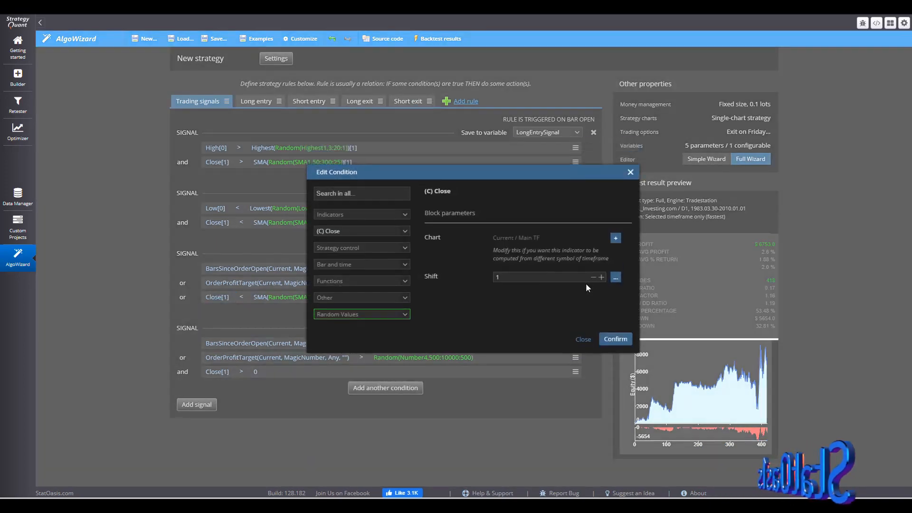
{"action": "left_click", "coordinate": [614, 340]}
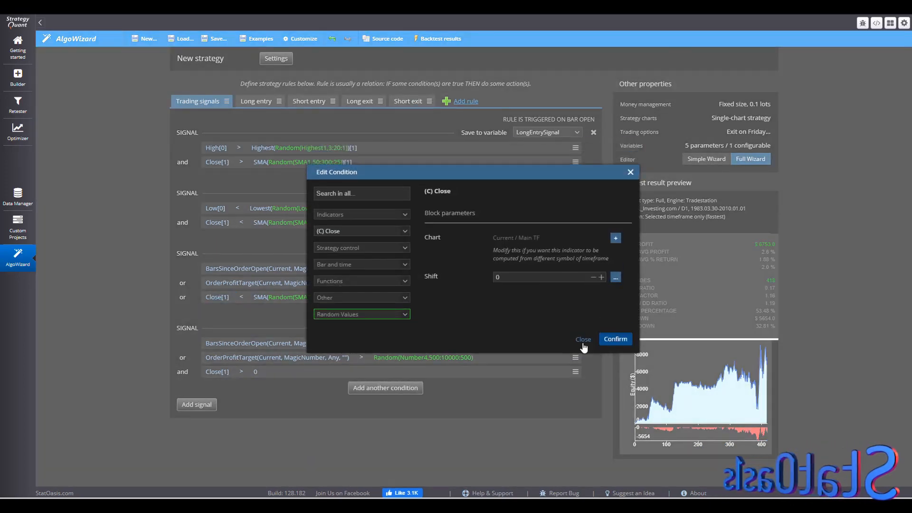
{"action": "left_click", "coordinate": [224, 371]}
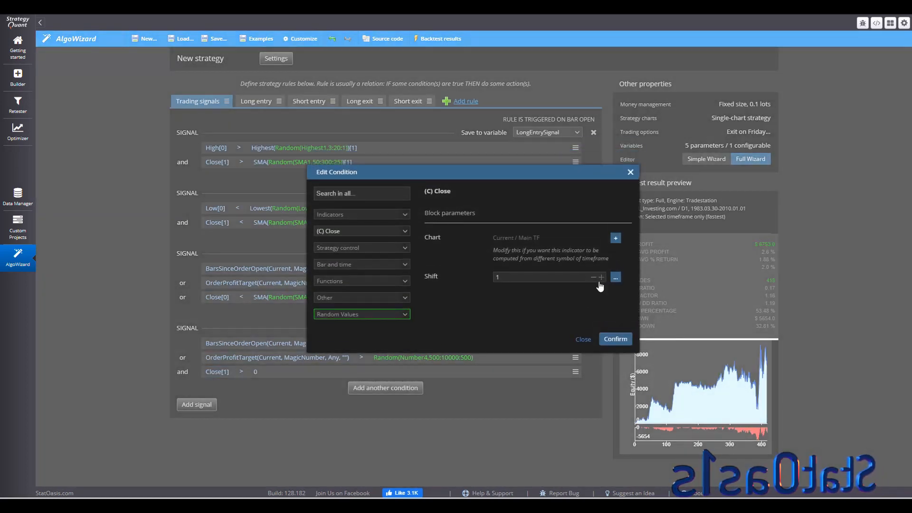
{"action": "left_click", "coordinate": [593, 277]}
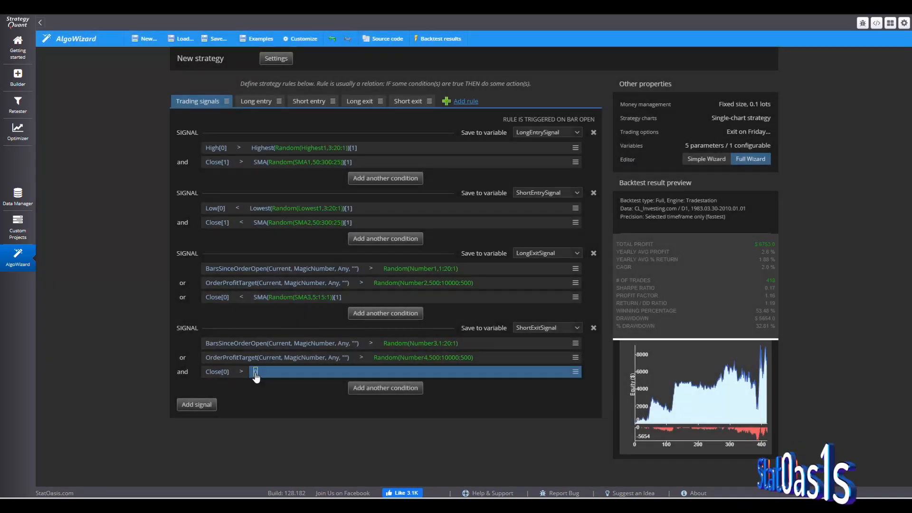
{"action": "left_click", "coordinate": [255, 372]}
{"action": "left_click", "coordinate": [368, 194]}
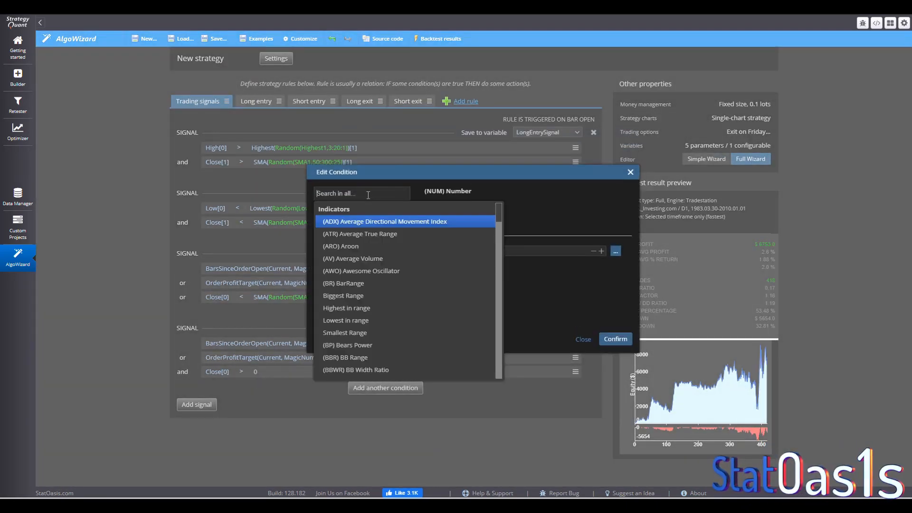
{"action": "type", "text": "sma"}
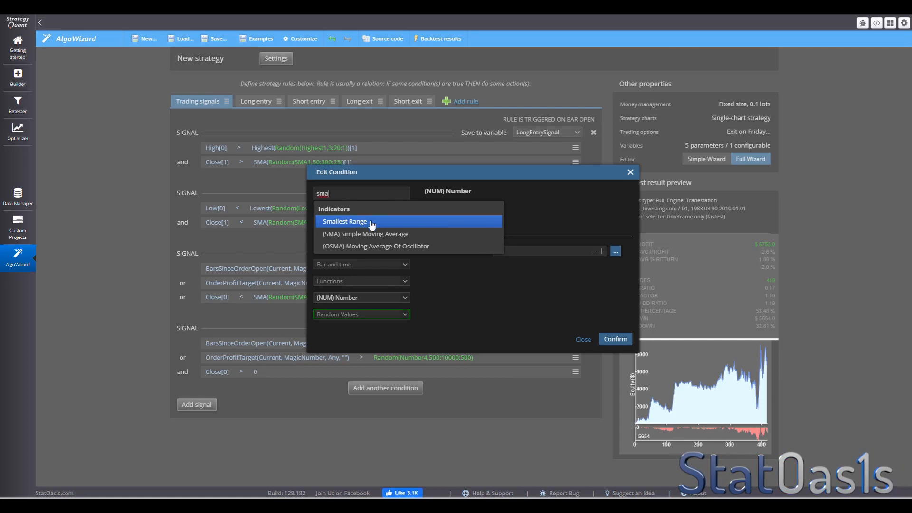
{"action": "left_click", "coordinate": [362, 235]}
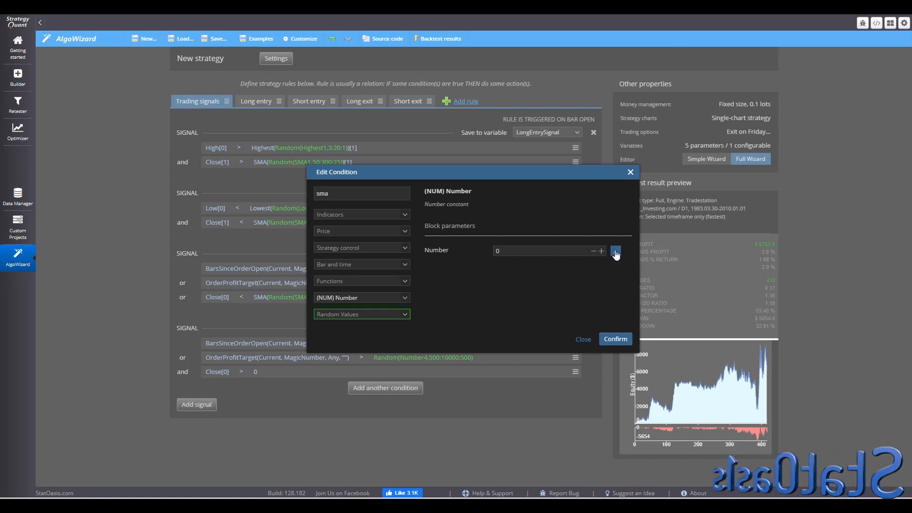
{"action": "left_click", "coordinate": [582, 340]}
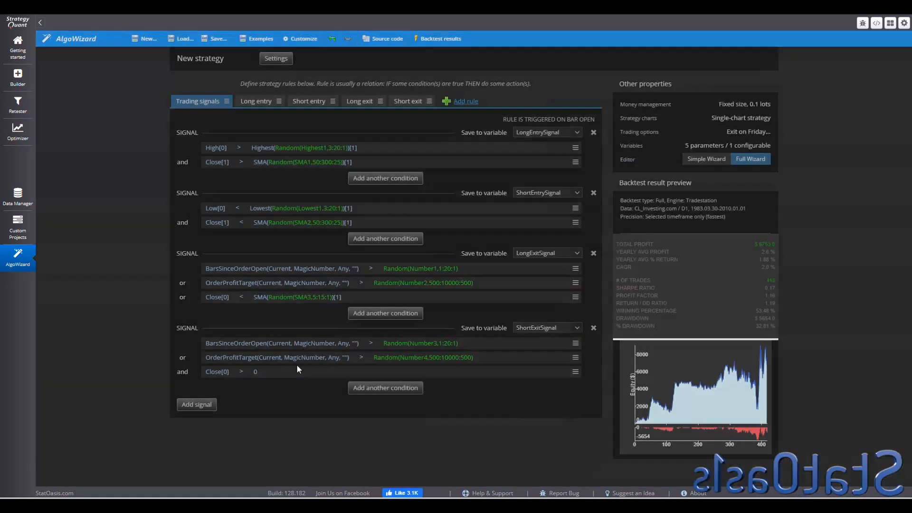
- Compare the short exit's Close[0] to an SMA with a random period range 5:15:1
{"action": "left_click", "coordinate": [261, 373]}
{"action": "left_click", "coordinate": [348, 192]}
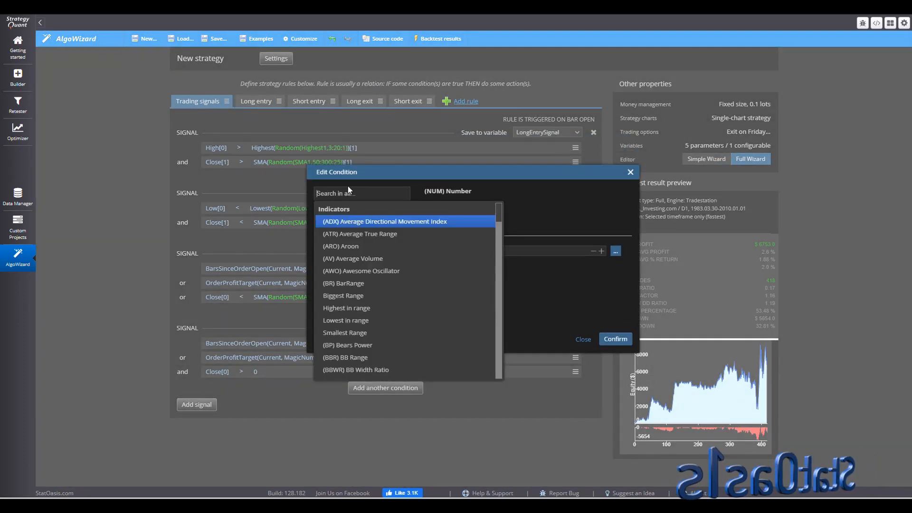
{"action": "type", "text": "sma"}
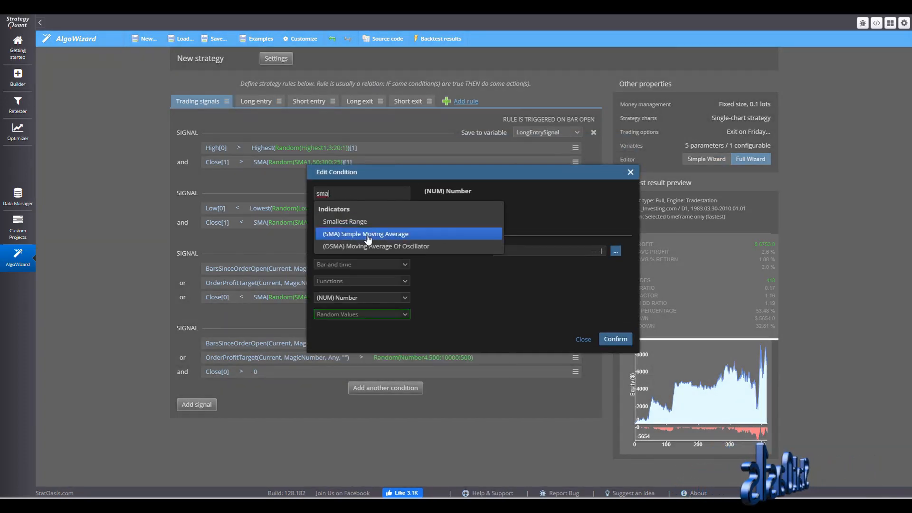
{"action": "left_click", "coordinate": [364, 234]}
{"action": "left_click", "coordinate": [616, 303]}
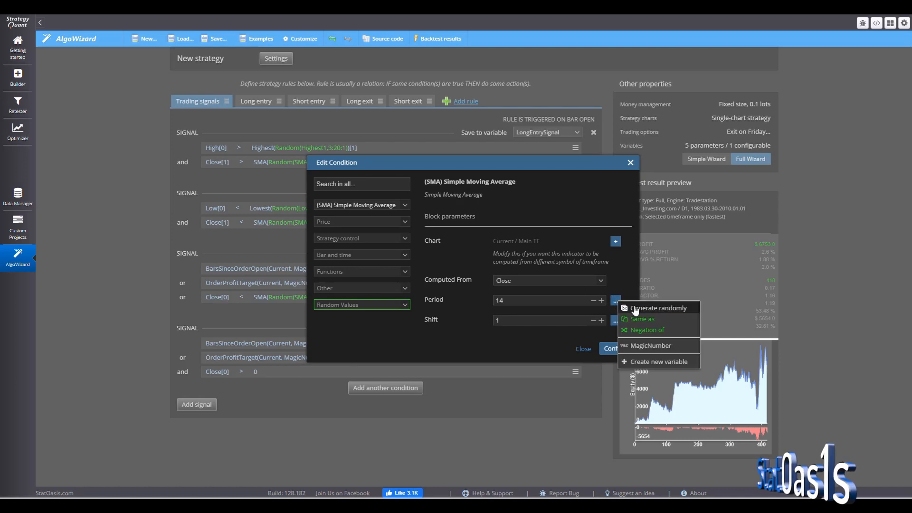
{"action": "left_click", "coordinate": [636, 324]}
{"action": "double_click", "coordinate": [570, 292]}
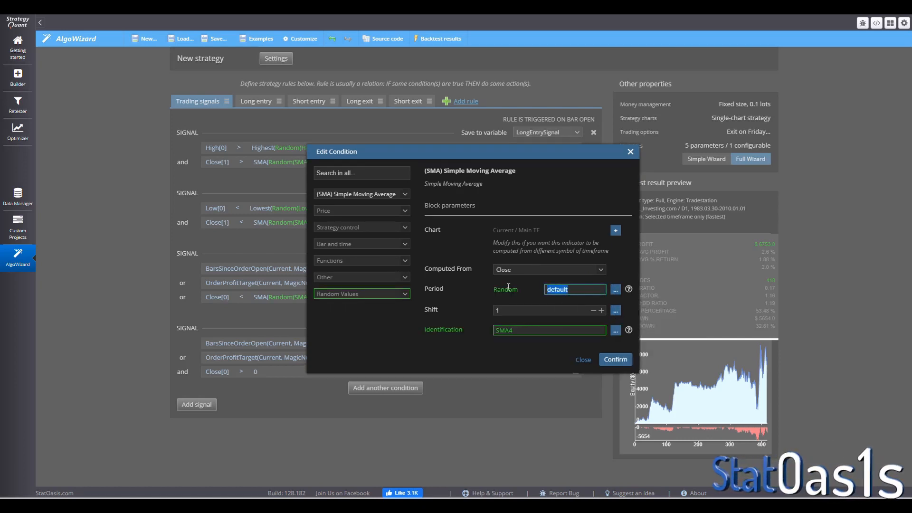
{"action": "type", "text": "5:"}
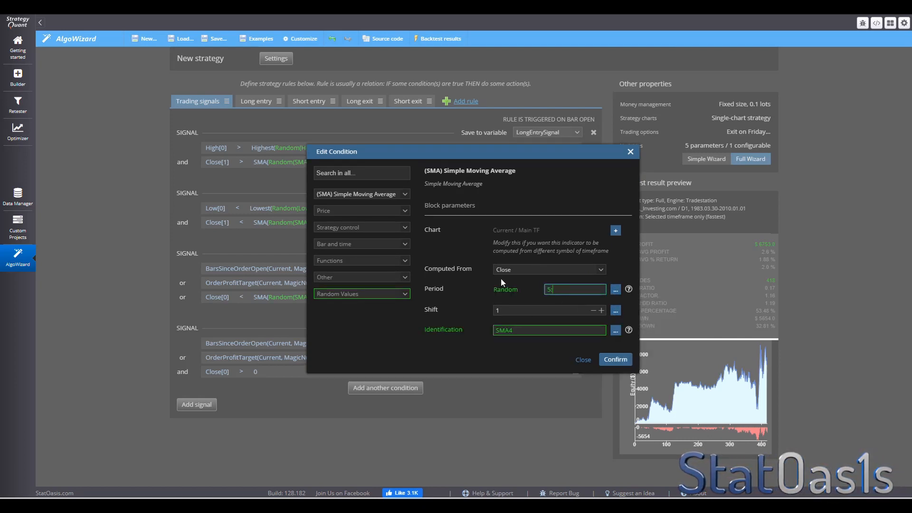
{"action": "type", "text": "15:1"}
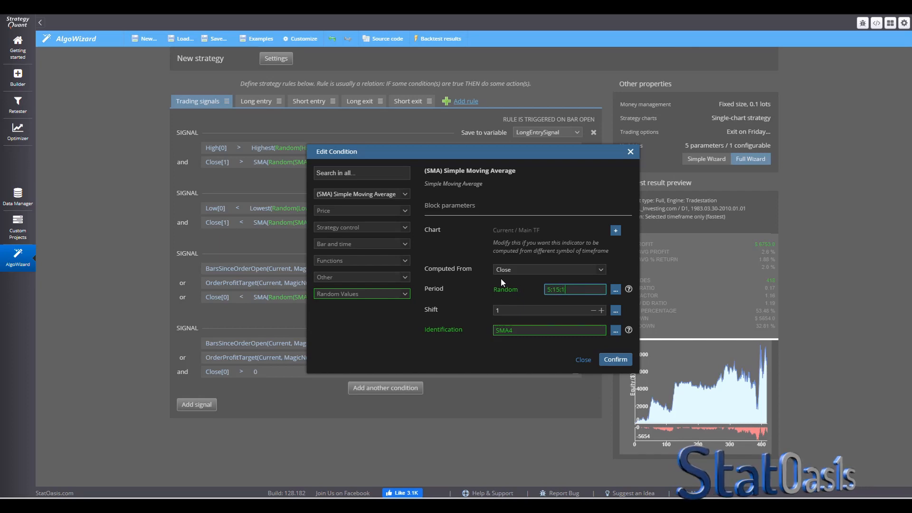
{"action": "left_click", "coordinate": [616, 360]}
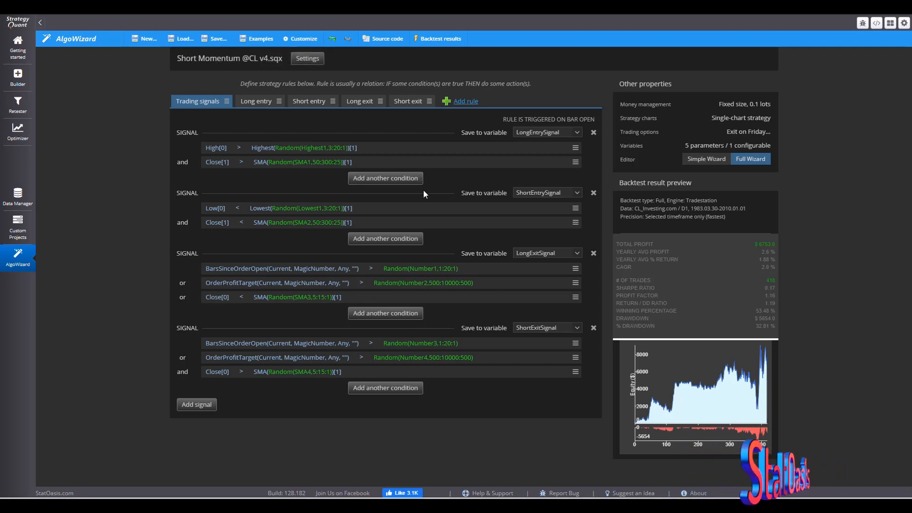
- Remove the SMA trend filter conditions from both the long and short entry signals
{"action": "left_click", "coordinate": [575, 163]}
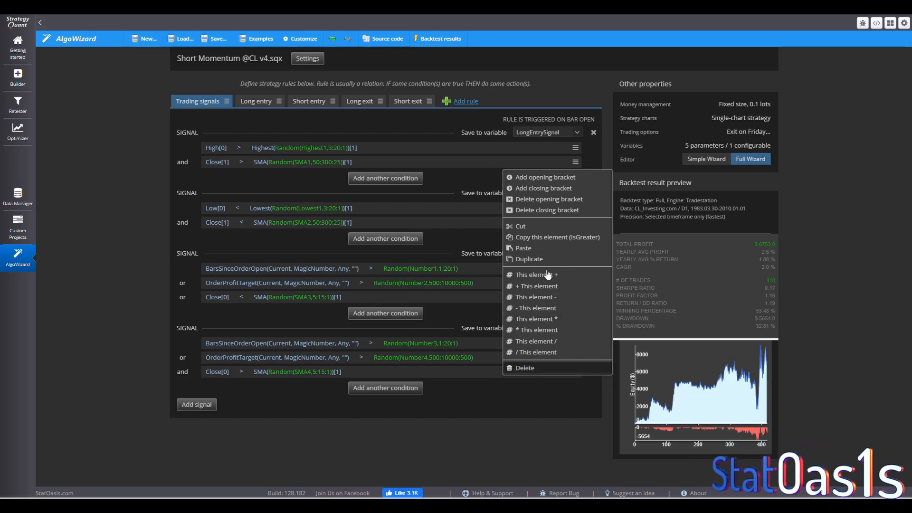
{"action": "left_click", "coordinate": [539, 226]}
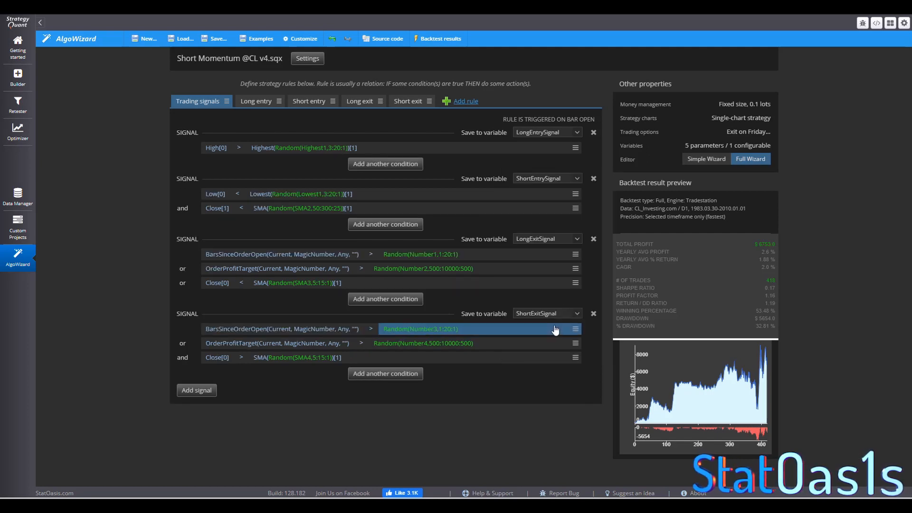
{"action": "left_click", "coordinate": [575, 208]}
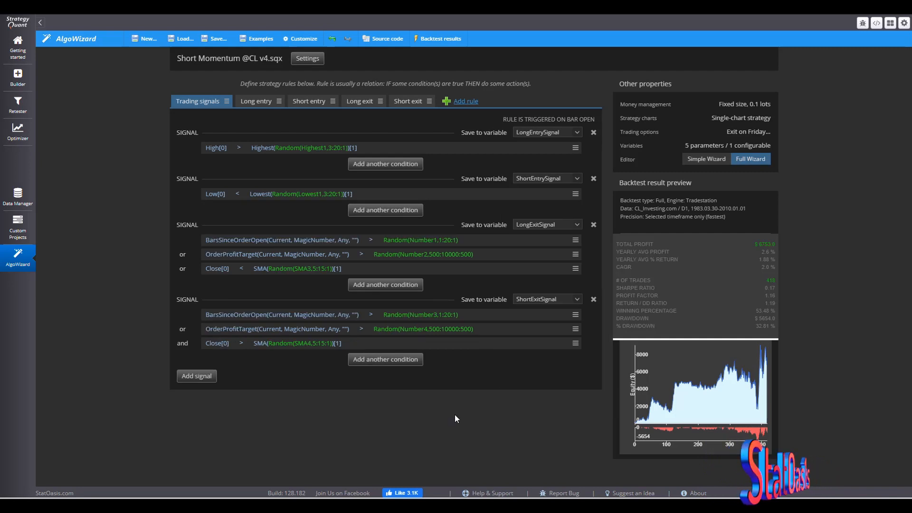
- Remove the Close versus SMA conditions from both the long and short exit signals
{"action": "left_click", "coordinate": [575, 270]}
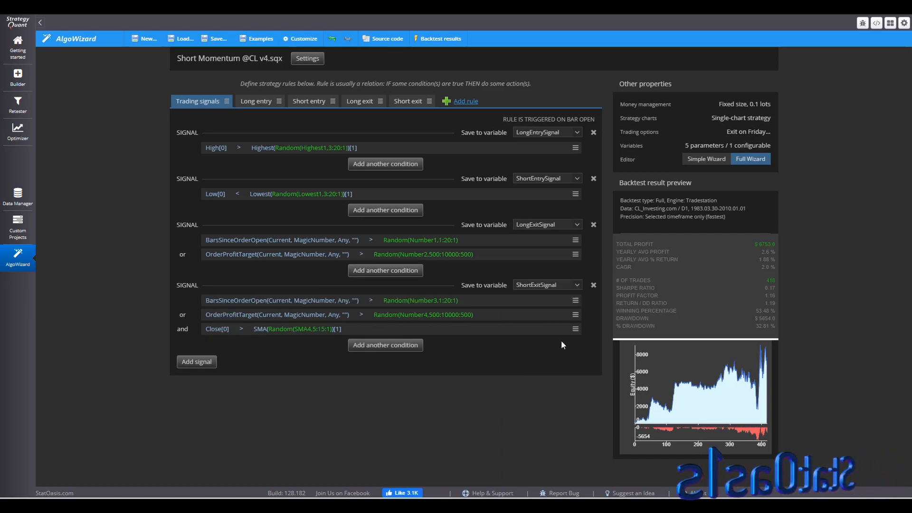
{"action": "left_click", "coordinate": [574, 331]}
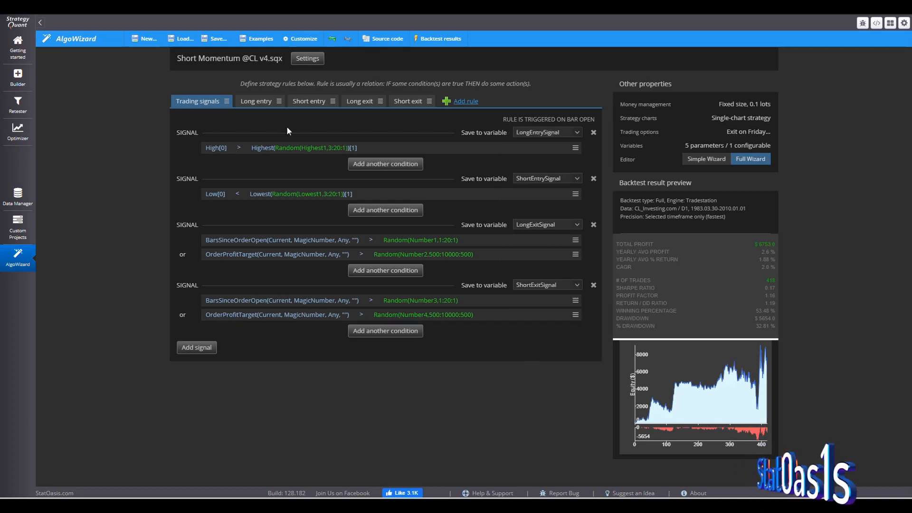
- Save the strategy as a new file and open the Builder's full settings
{"action": "left_click", "coordinate": [215, 38]}
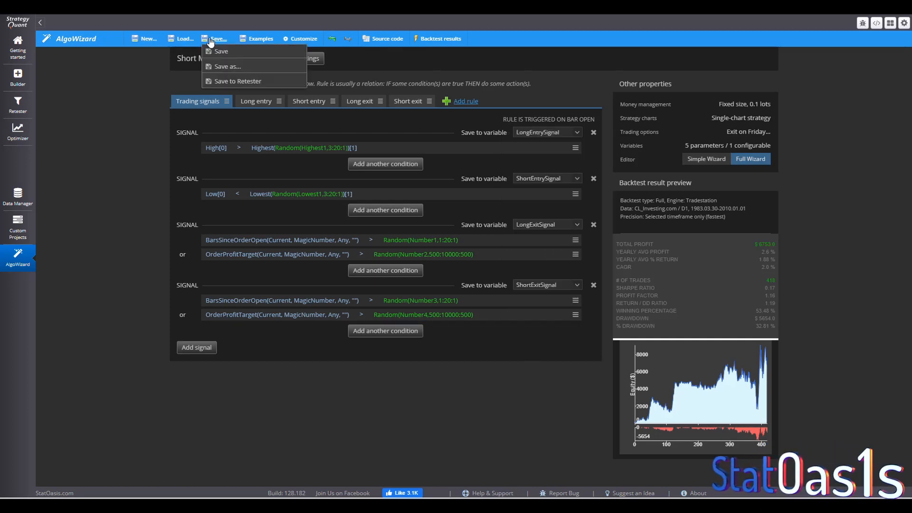
{"action": "left_click", "coordinate": [237, 65]}
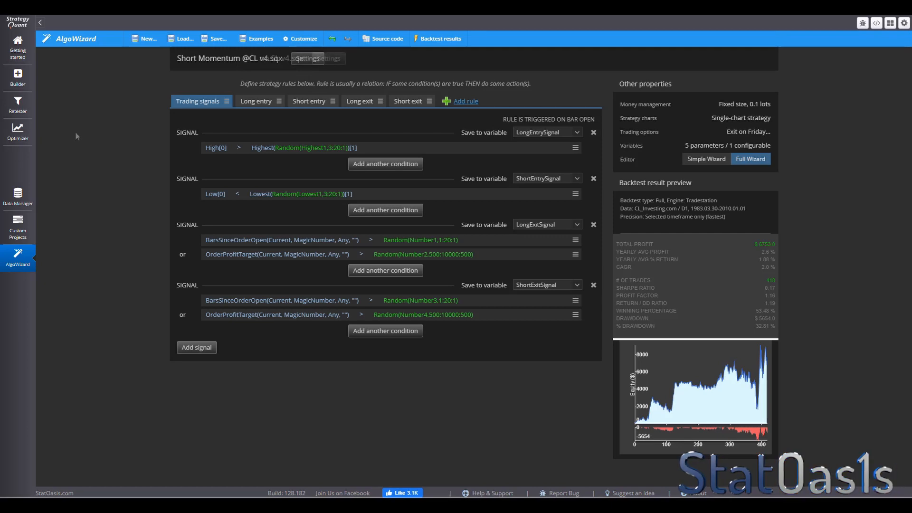
{"action": "left_click", "coordinate": [5, 79]}
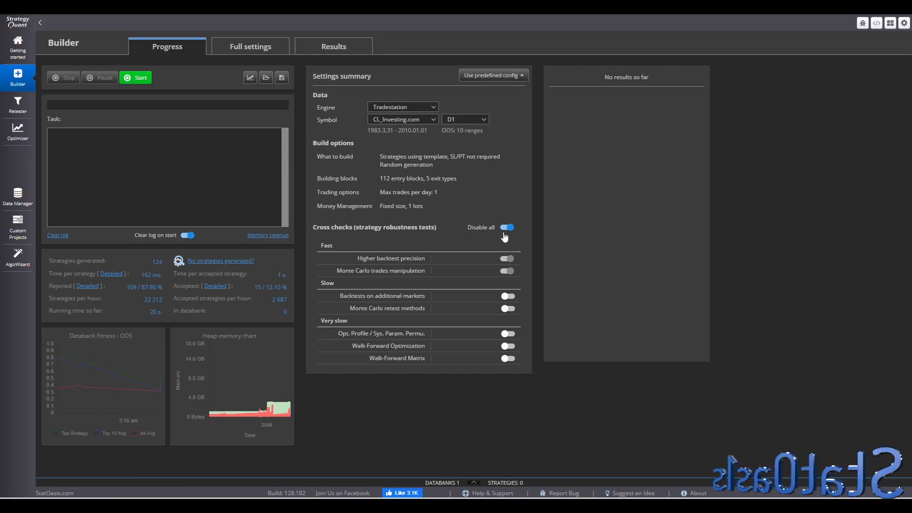
{"action": "left_click", "coordinate": [268, 47]}
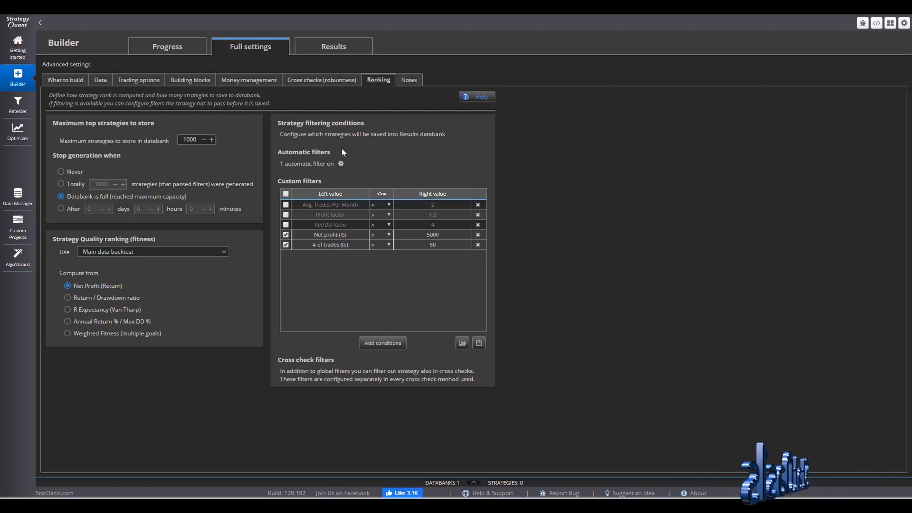
- Review the Builder's cross checks, money management, building blocks, trading options, data and what-to-build settings
{"action": "left_click", "coordinate": [305, 83]}
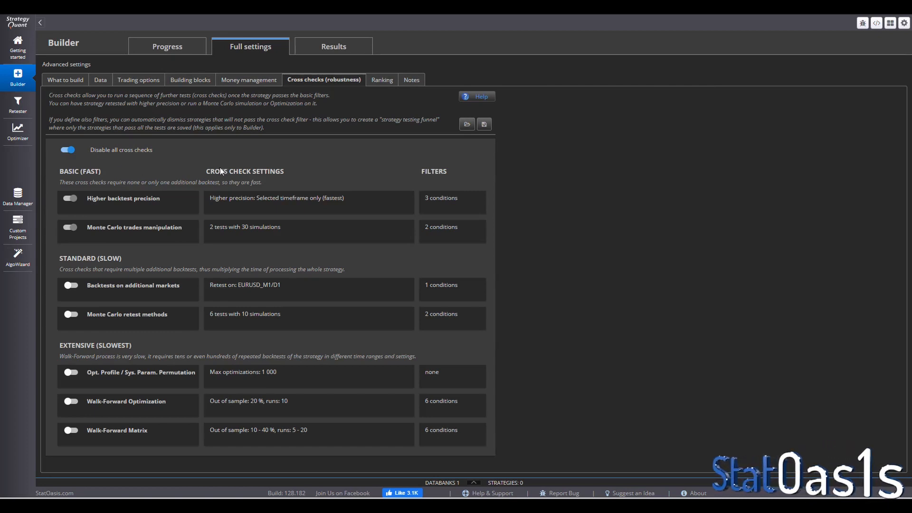
{"action": "left_click", "coordinate": [249, 82]}
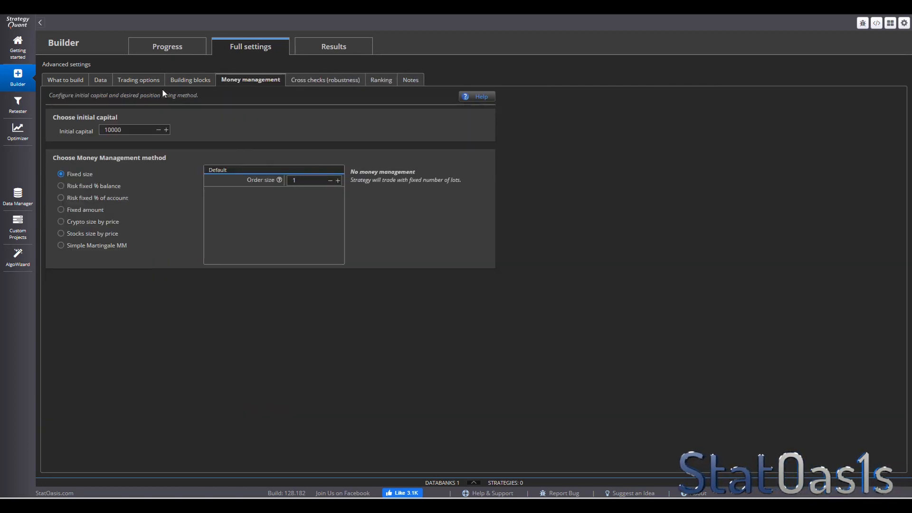
{"action": "left_click", "coordinate": [190, 81]}
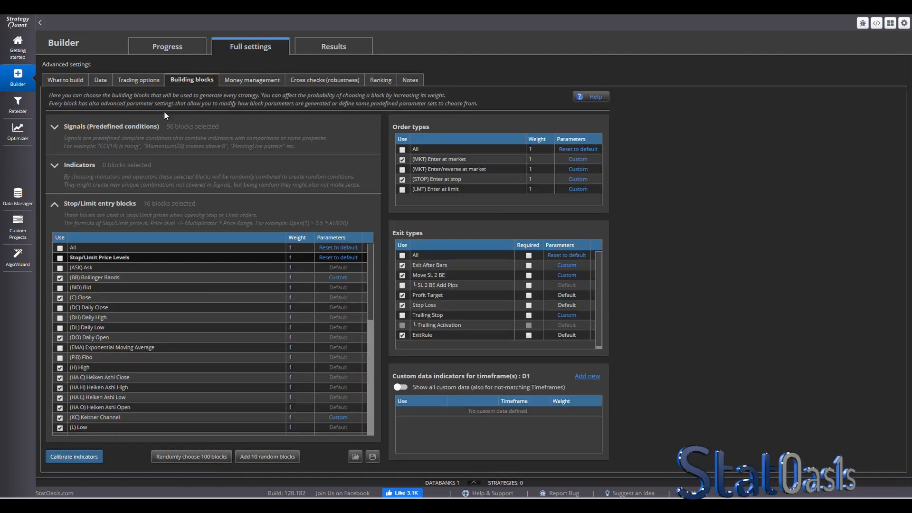
{"action": "left_click", "coordinate": [140, 80]}
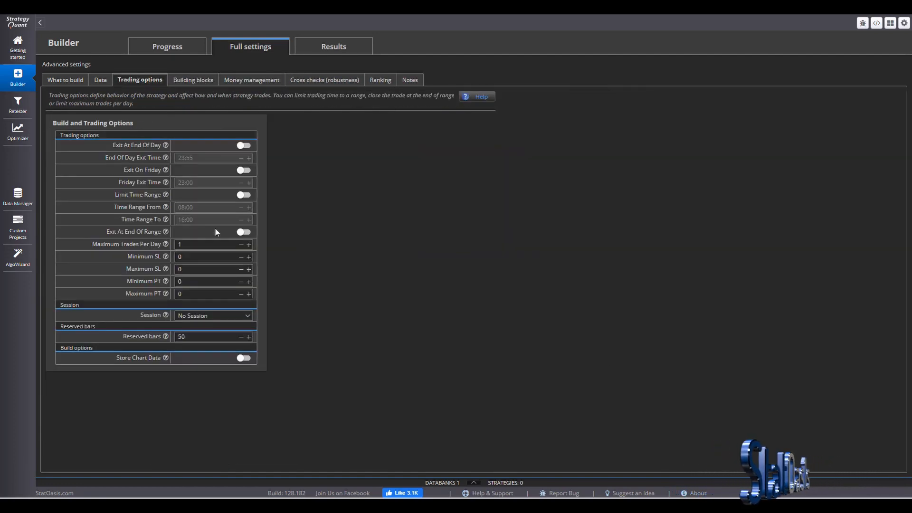
{"action": "left_click", "coordinate": [104, 81]}
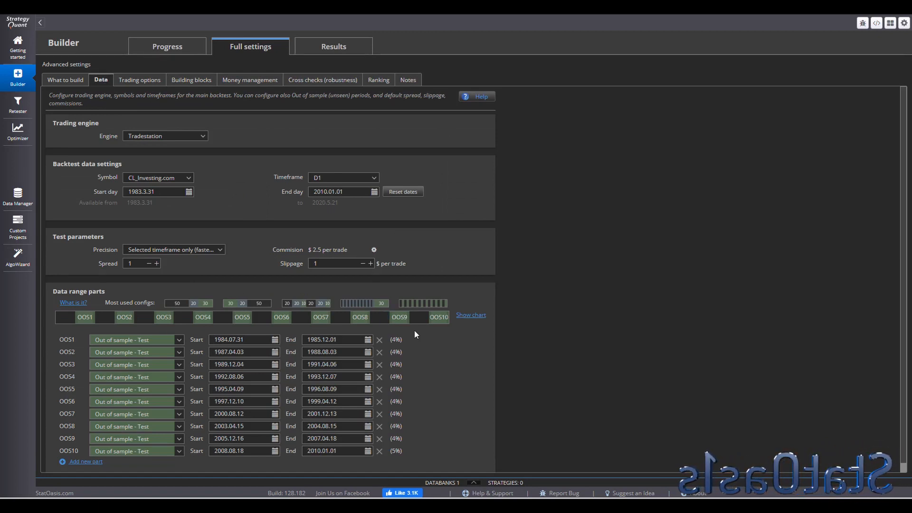
{"action": "left_click", "coordinate": [66, 79]}
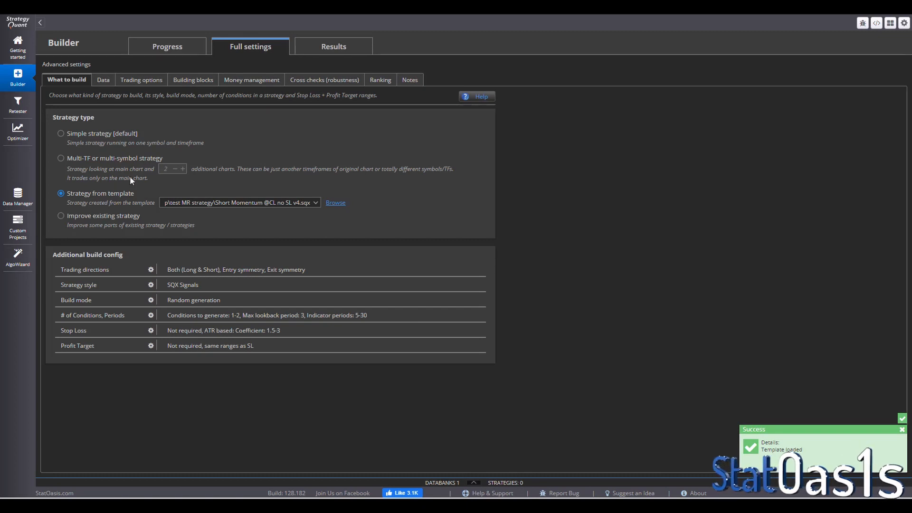
- Start generating strategies from the template and monitor the build progress and results databank
{"action": "left_click", "coordinate": [86, 48]}
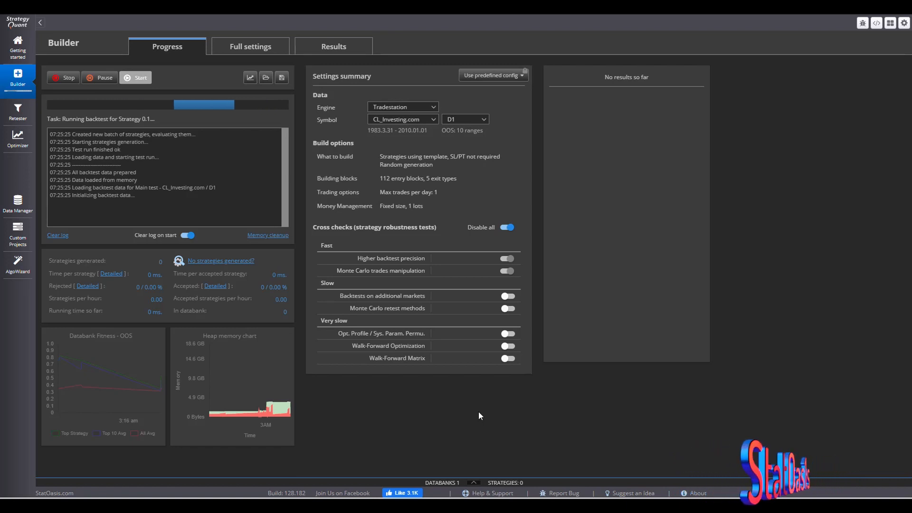
{"action": "left_click", "coordinate": [475, 481]}
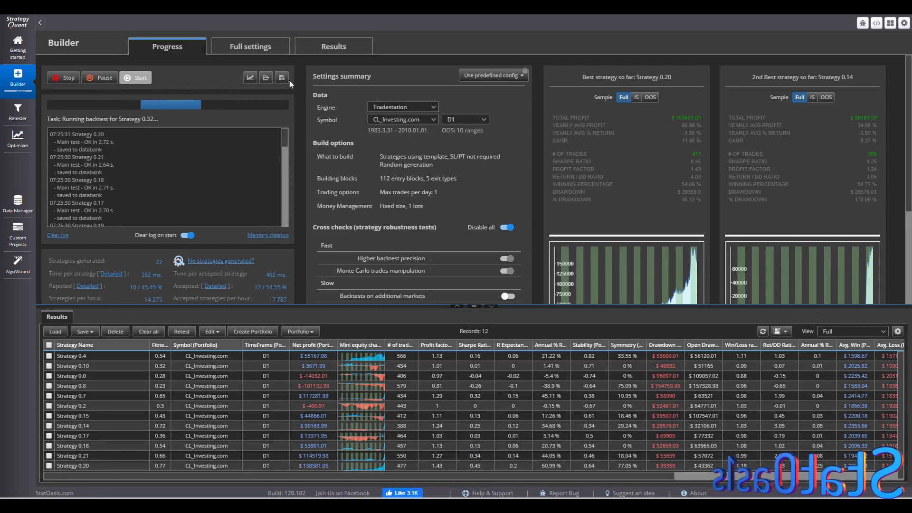
{"action": "left_click", "coordinate": [265, 50]}
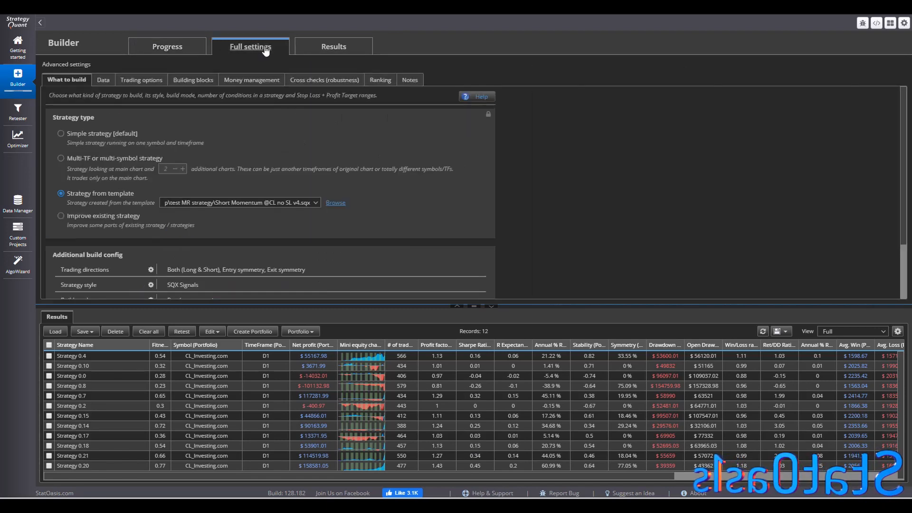
{"action": "left_click", "coordinate": [378, 80]}
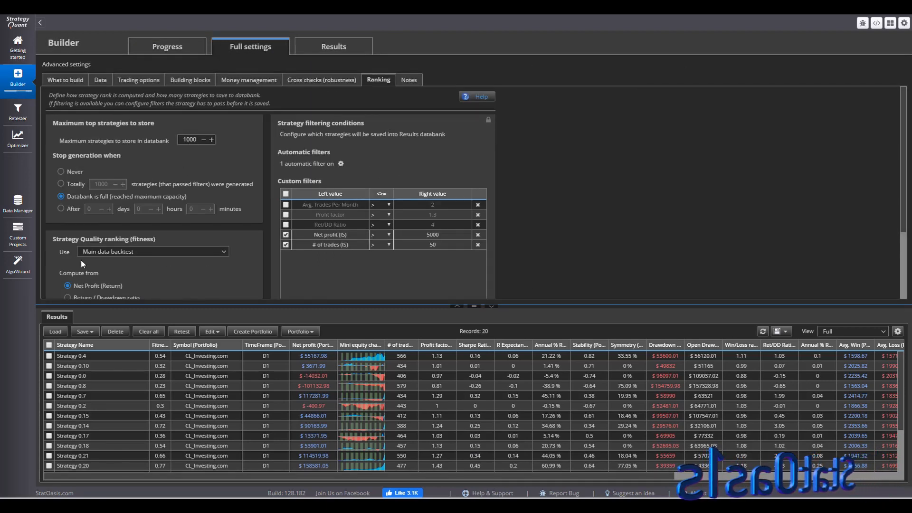
{"action": "left_click", "coordinate": [157, 51]}
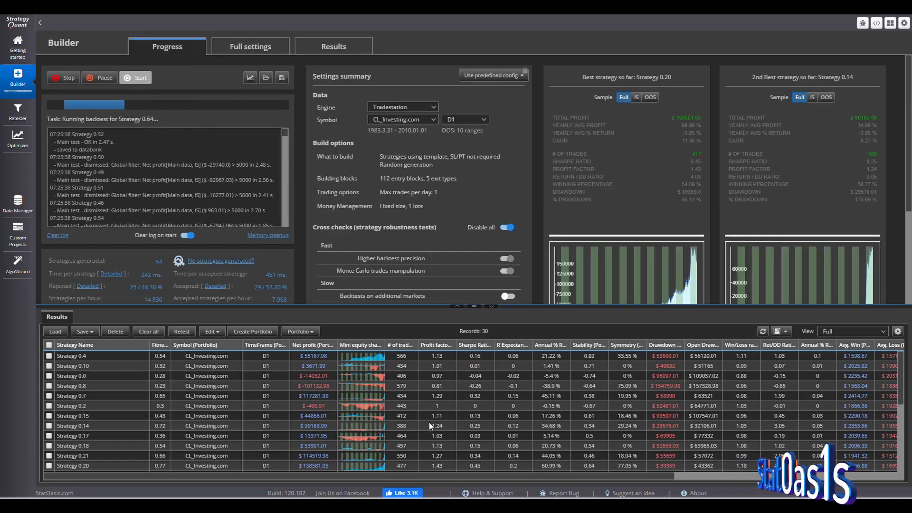
{"action": "left_click", "coordinate": [491, 307]}
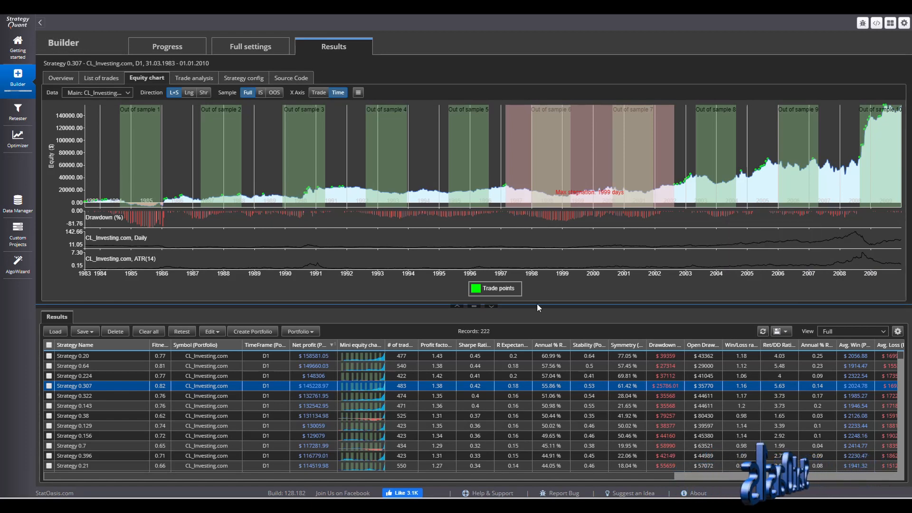
- Copy the selected Strategy 0.307 to the Retester, applying the current config and keeping the original
{"action": "left_click", "coordinate": [492, 307]}
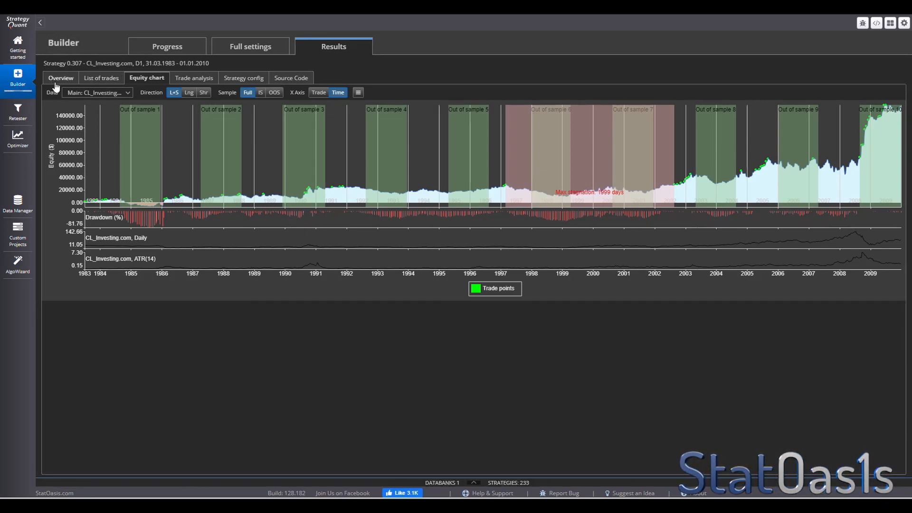
{"action": "left_click", "coordinate": [153, 45]}
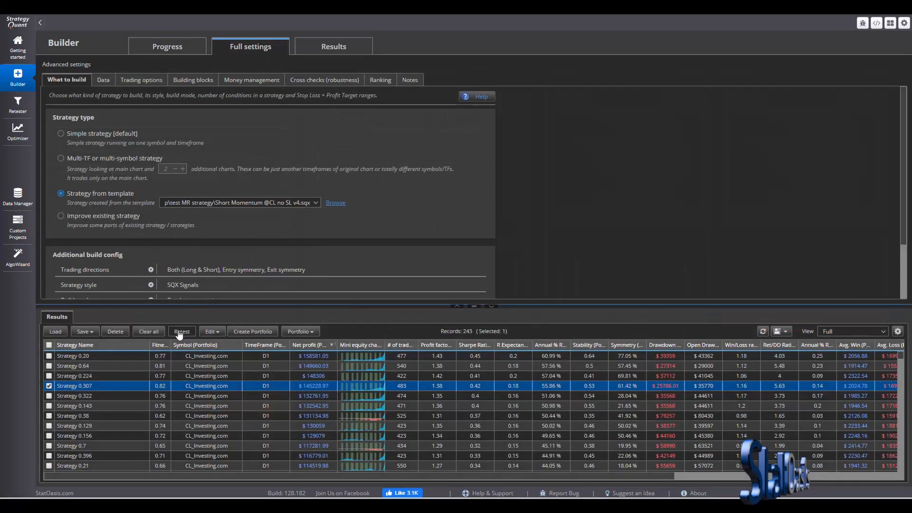
{"action": "left_click", "coordinate": [180, 331]}
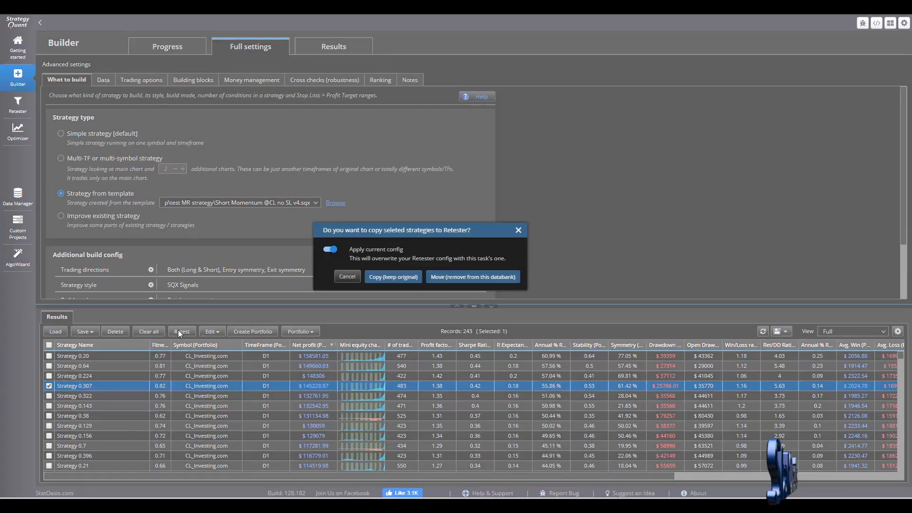
{"action": "left_click", "coordinate": [401, 279]}
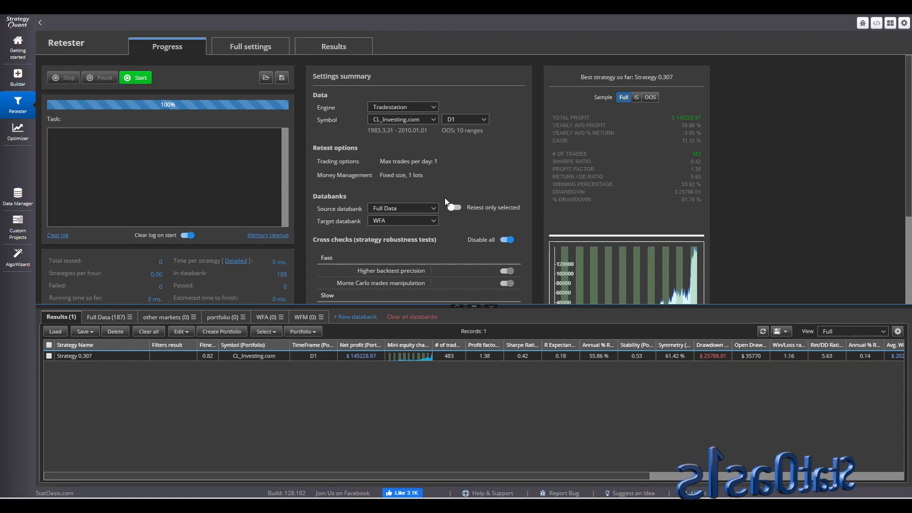
- Set the Retester's source and target databanks to Results and start the retest
{"action": "left_click", "coordinate": [245, 47]}
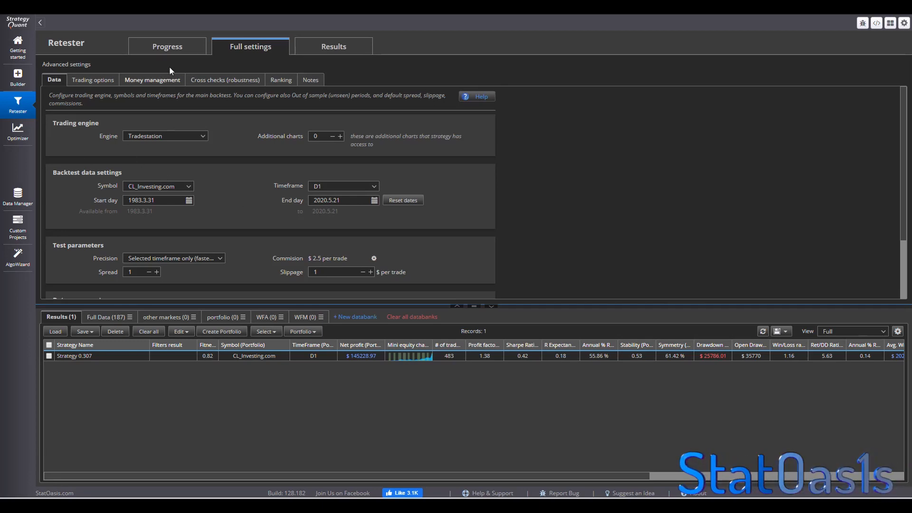
{"action": "left_click", "coordinate": [167, 46]}
{"action": "left_click", "coordinate": [402, 208]}
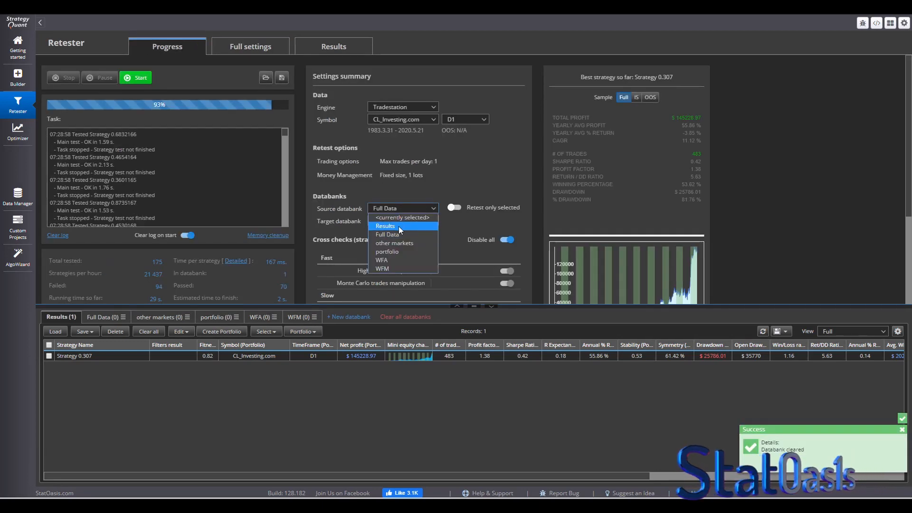
{"action": "left_click", "coordinate": [397, 226]}
{"action": "left_click", "coordinate": [401, 220]}
{"action": "left_click", "coordinate": [398, 239]}
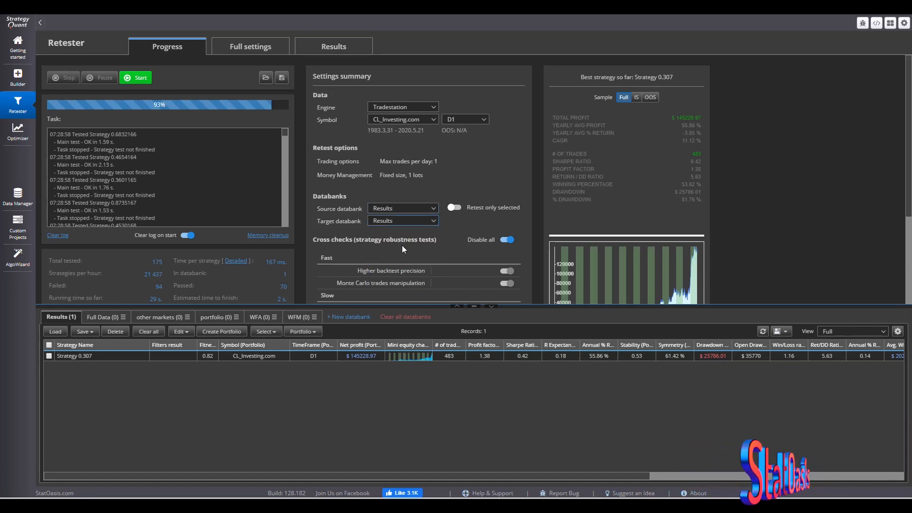
{"action": "left_click", "coordinate": [138, 79]}
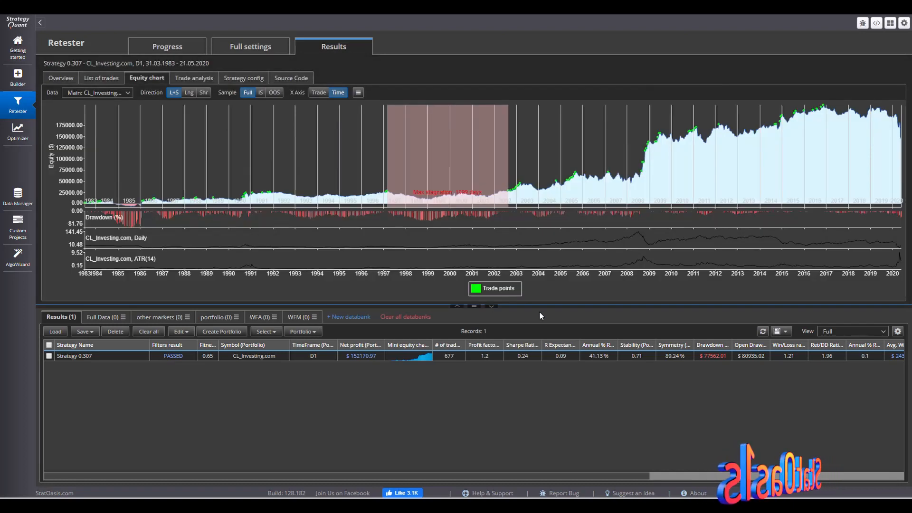
- Enlarge the retested strategy's equity chart to examine its performance over the full period
{"action": "left_click", "coordinate": [491, 306]}
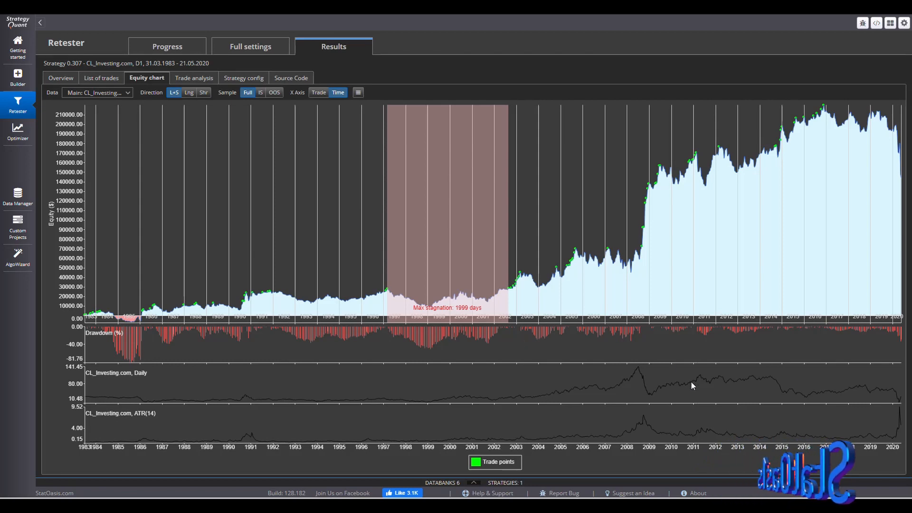
{"action": "mouse_move", "coordinate": [685, 385]}
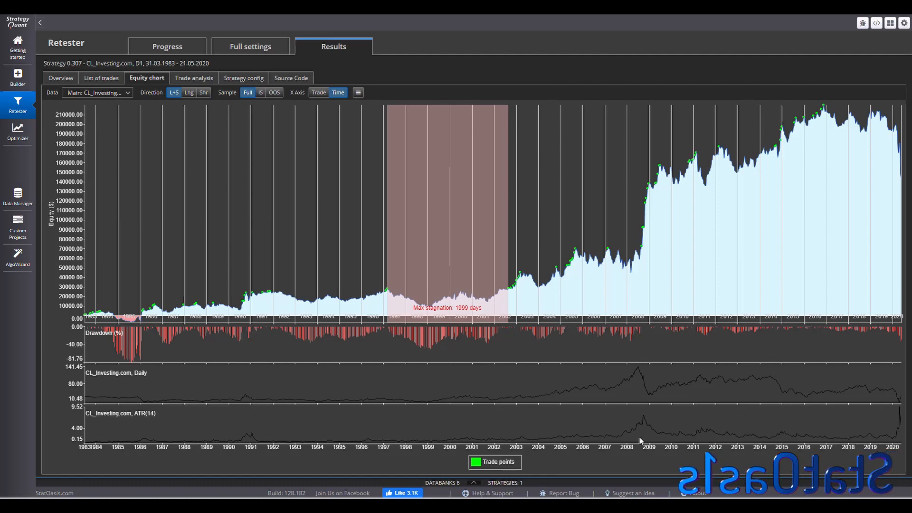
{"action": "mouse_move", "coordinate": [685, 435]}
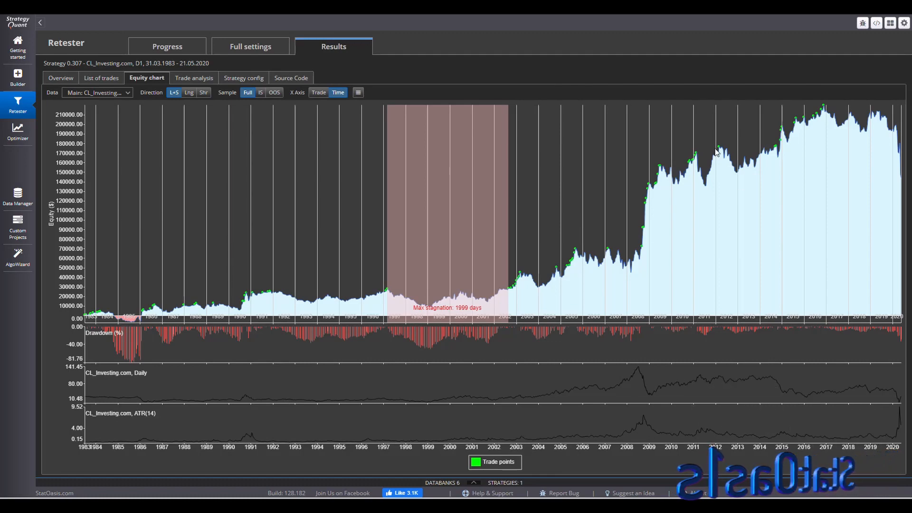